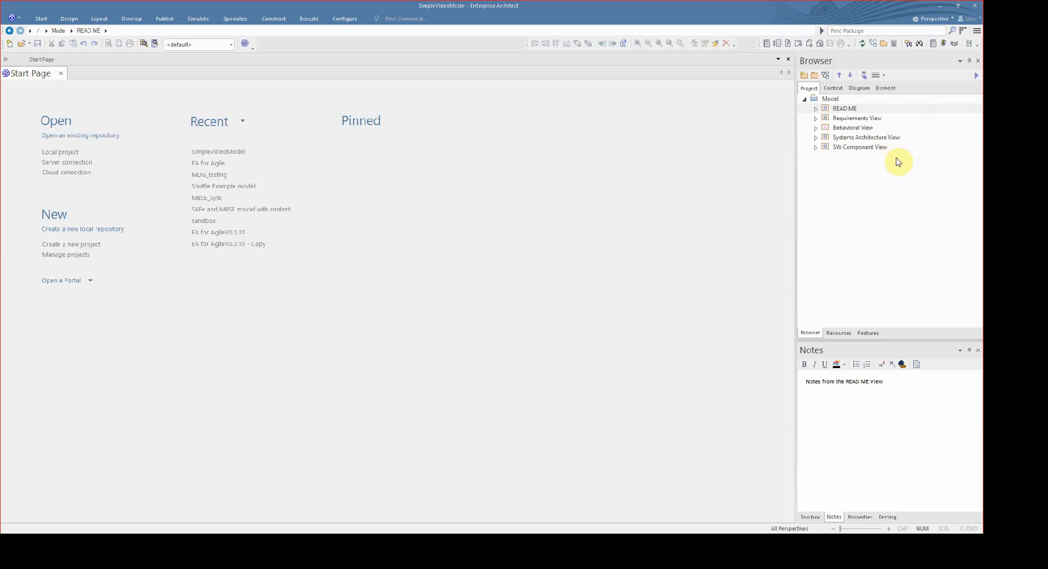
# - Expand the four view packages below READ ME, plus the SW Requirements and System Requirements packages, to examine the model's structure
pyautogui.middleClick(868, 120)
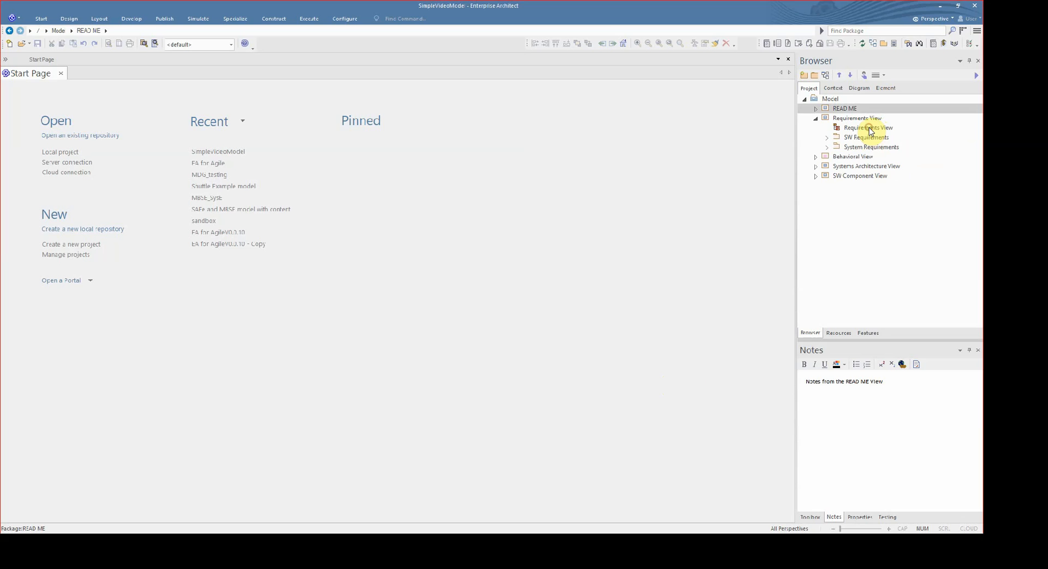
pyautogui.middleClick(867, 159)
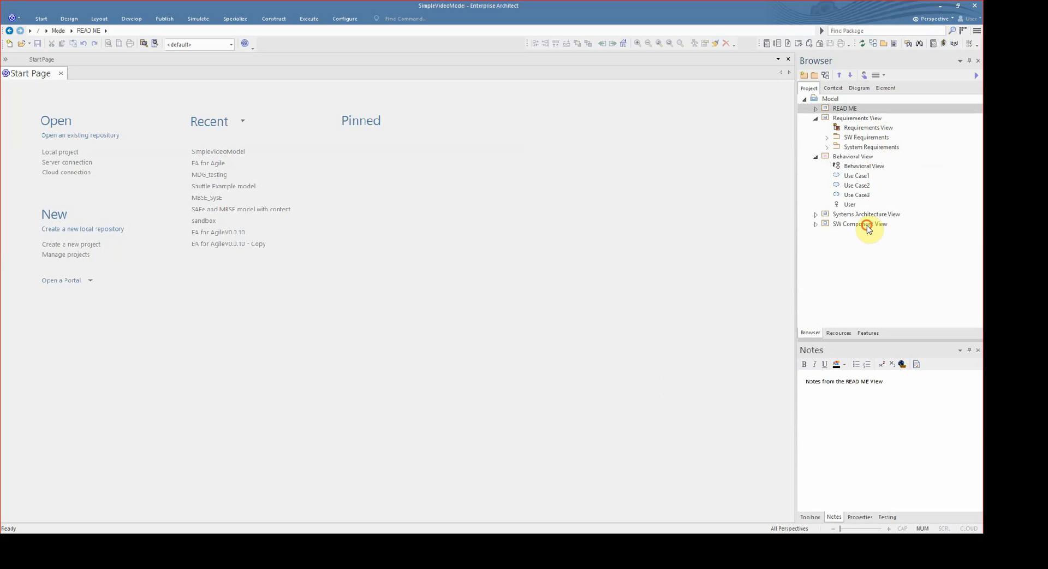
pyautogui.click(816, 215)
pyautogui.click(816, 262)
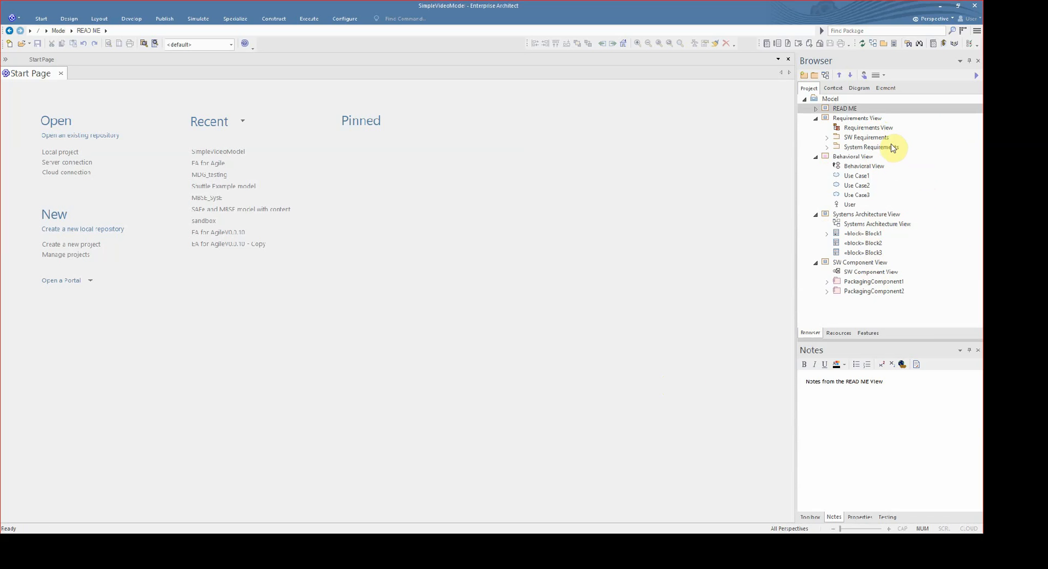
pyautogui.doubleClick(874, 138)
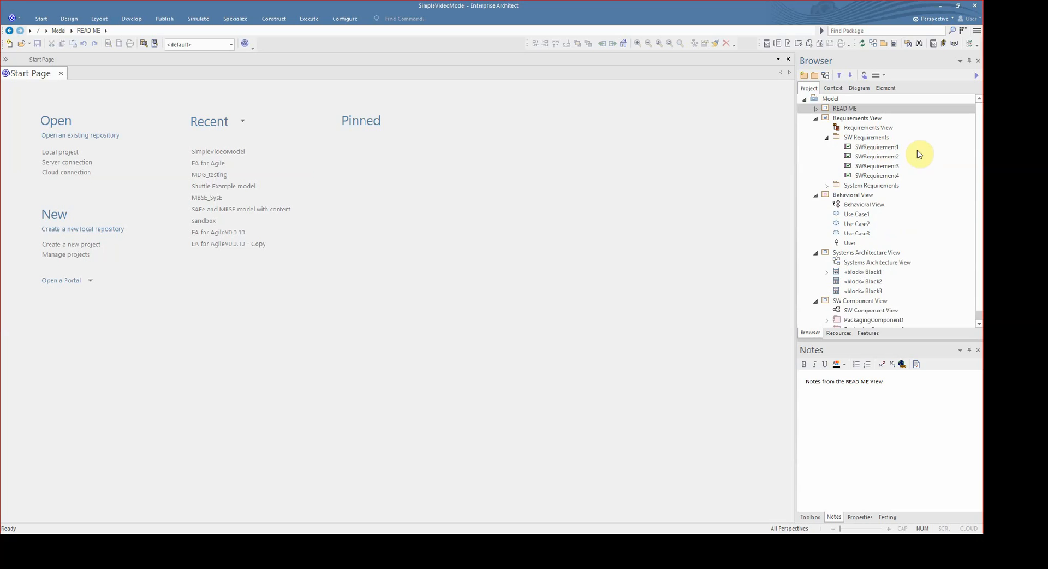
pyautogui.doubleClick(882, 186)
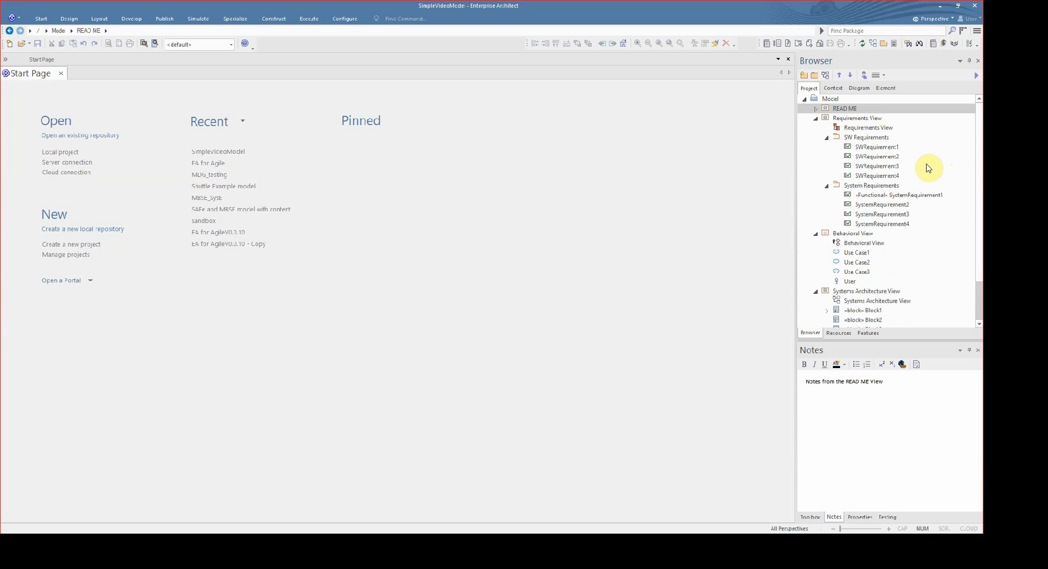
# - Review the notes of the individual requirements in the SW Requirements package
pyautogui.click(926, 148)
pyautogui.press('Down')
pyautogui.press('Down')
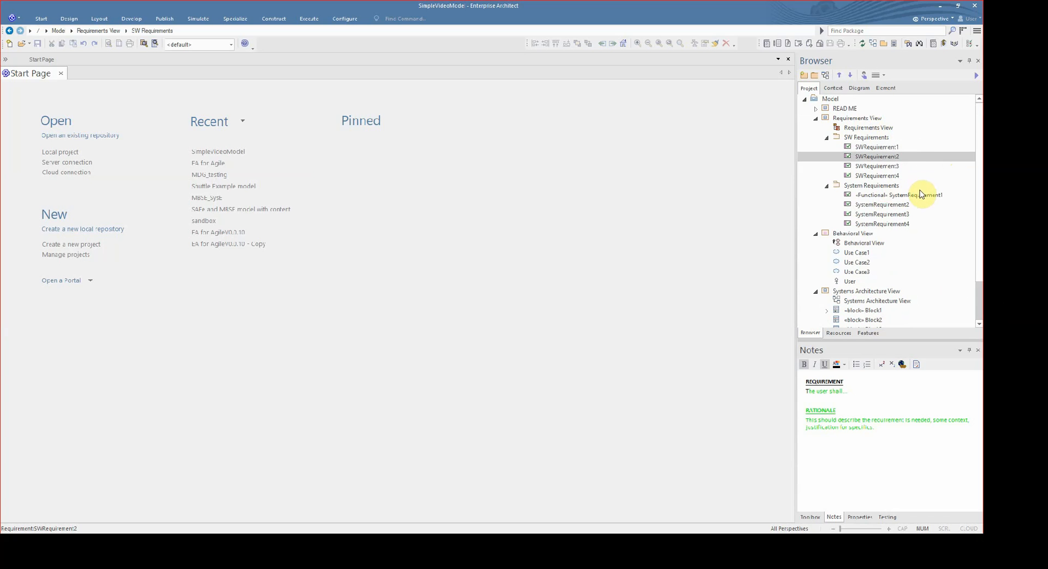
pyautogui.click(921, 176)
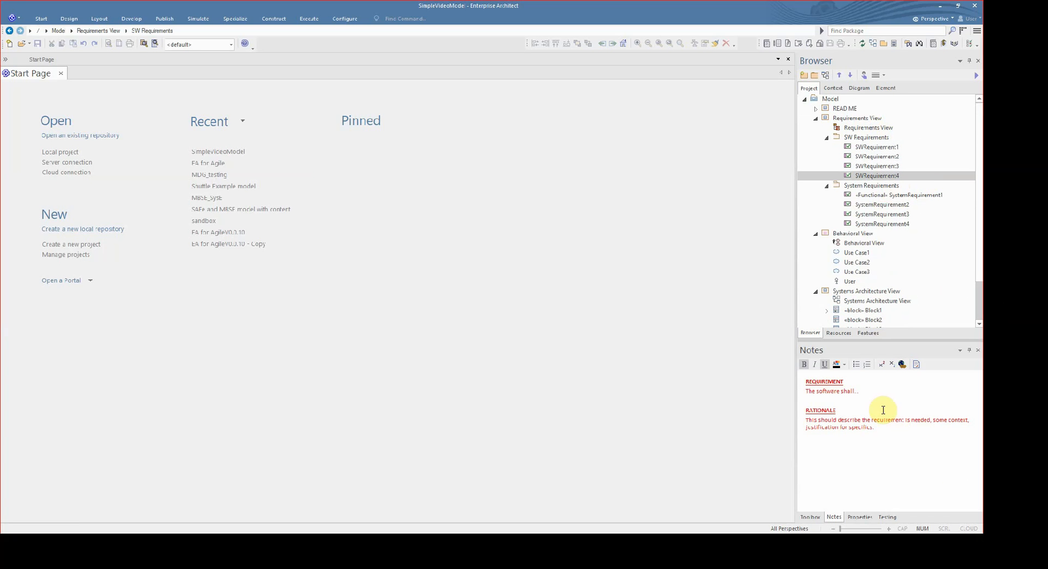
pyautogui.click(927, 150)
pyautogui.press('Down')
pyautogui.click(927, 168)
pyautogui.click(927, 178)
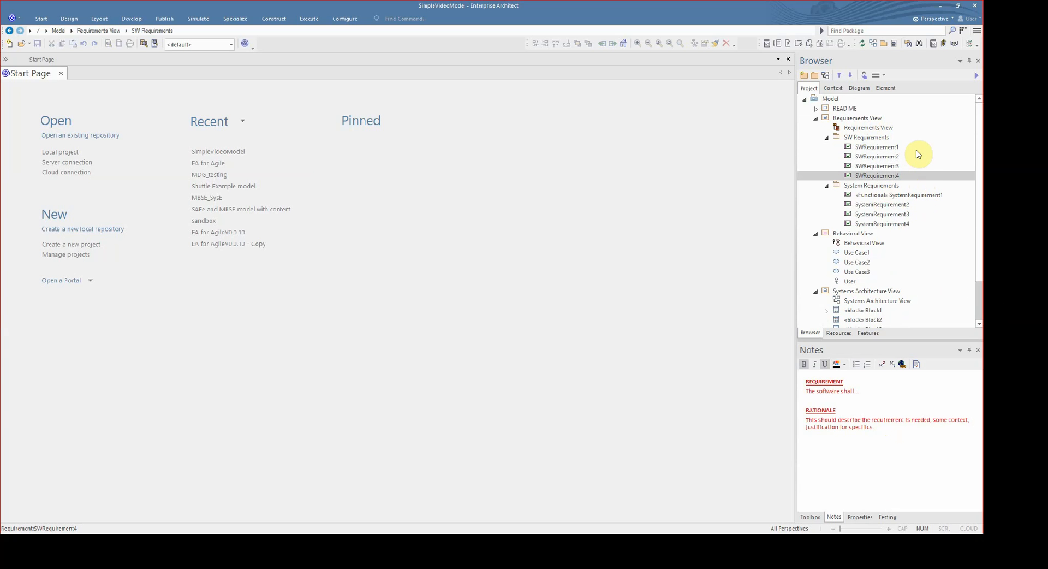
# - Collapse SW Requirements and the Requirements, Behavioral, Systems Architecture and SW Component View packages in the model tree
pyautogui.doubleClick(869, 136)
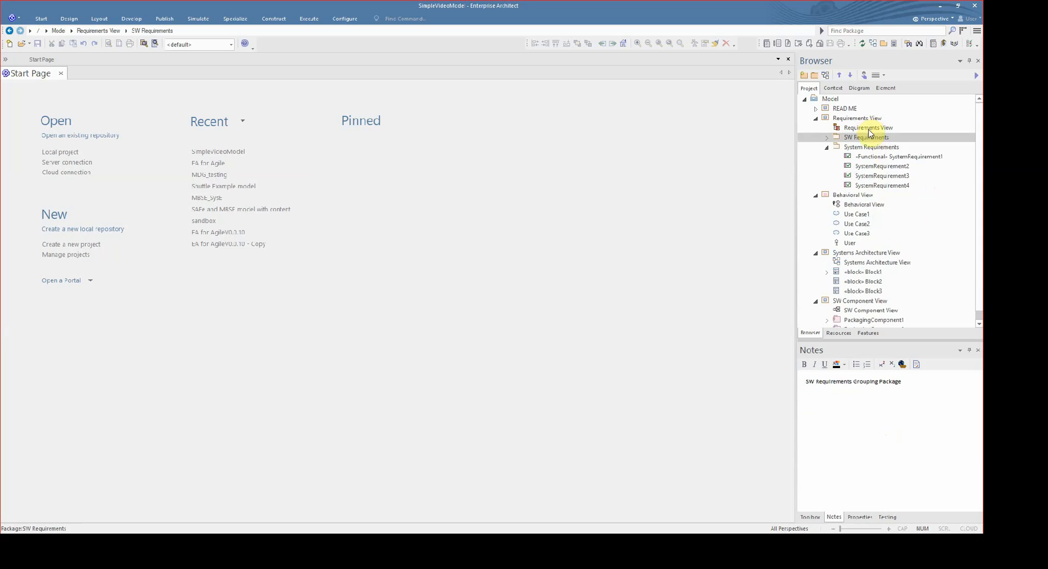
pyautogui.doubleClick(869, 119)
pyautogui.click(870, 137)
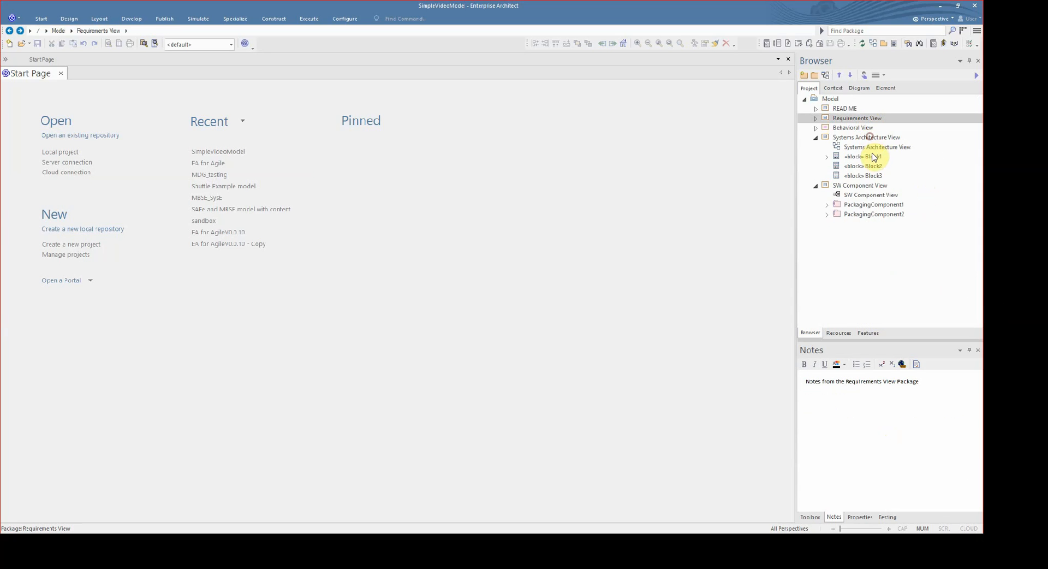
pyautogui.click(871, 148)
pyautogui.click(871, 157)
# - Open the Main Navigation Page diagram from the READ ME package and check its link to the SW Component View diagram
pyautogui.click(871, 117)
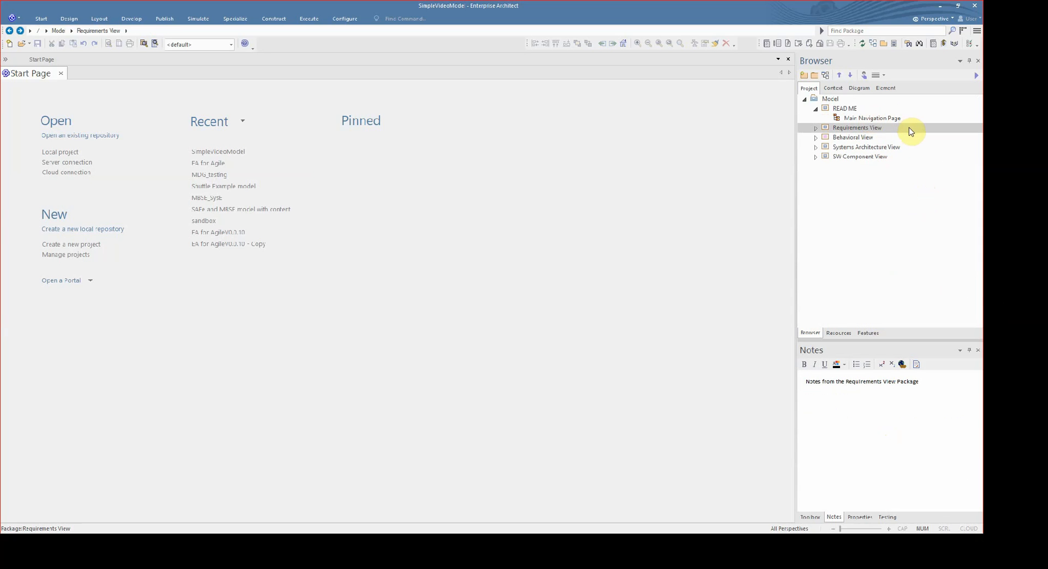
pyautogui.click(925, 127)
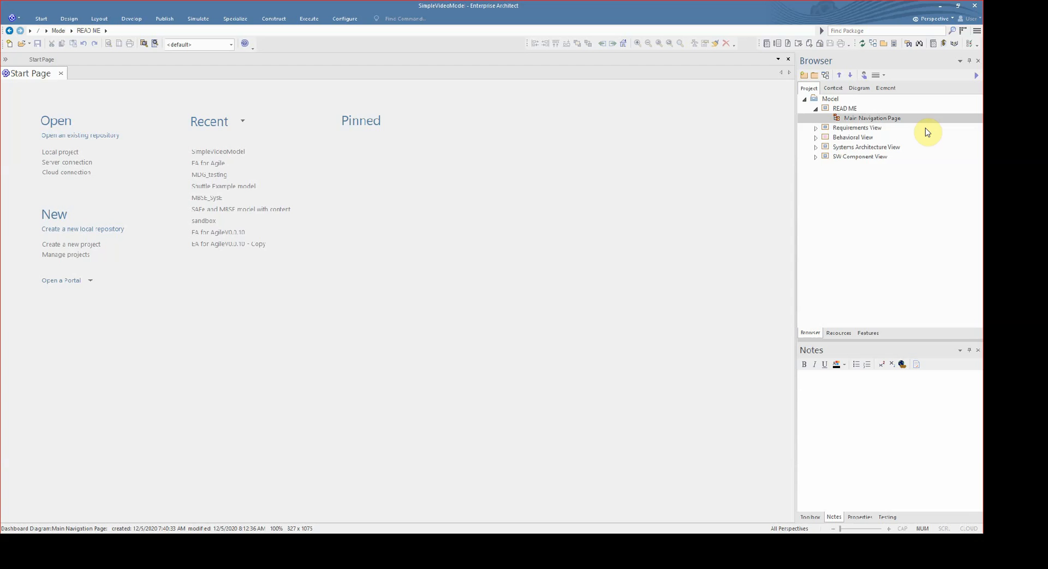
pyautogui.doubleClick(926, 128)
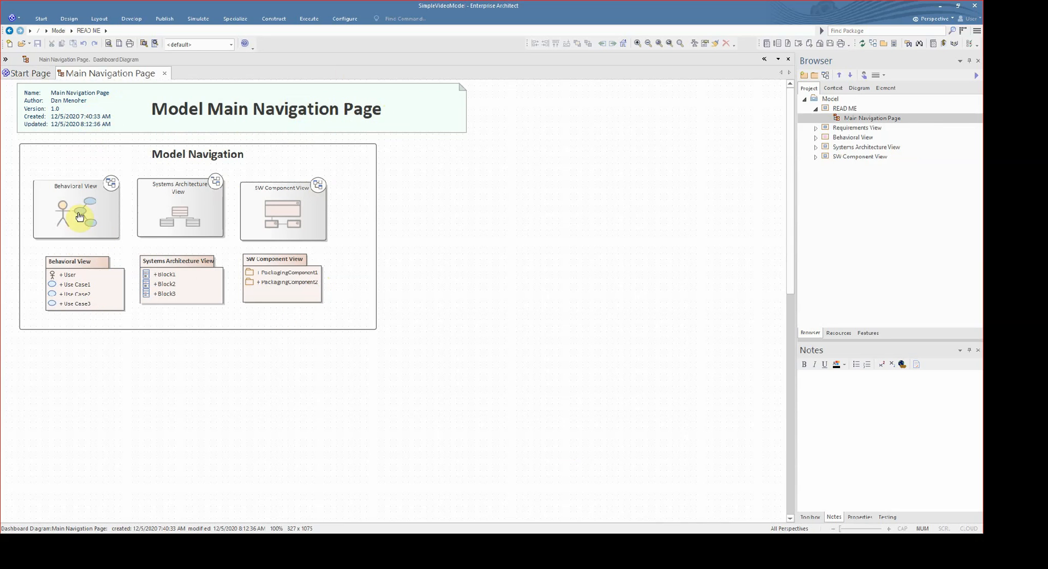
pyautogui.doubleClick(297, 217)
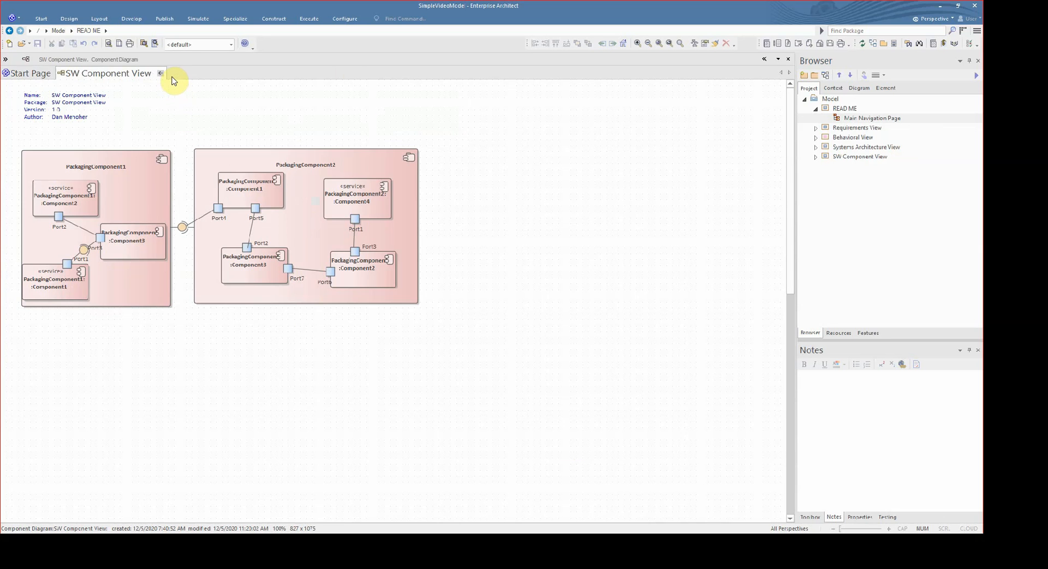
pyautogui.click(172, 77)
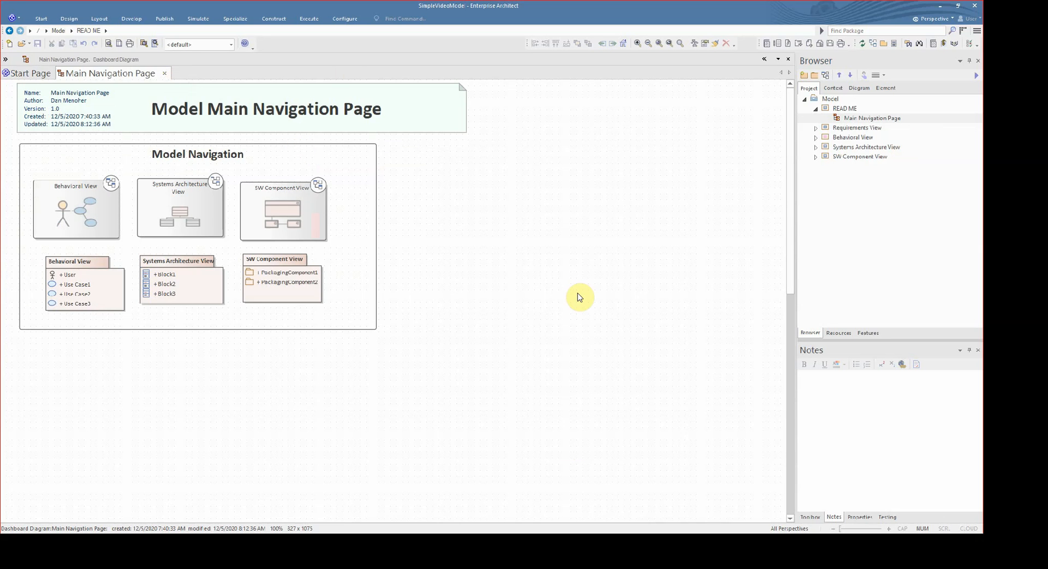
# - Add a boundary beside the Model Navigation area of the diagram and name it "Off the Shelf Reports"
pyautogui.click(811, 517)
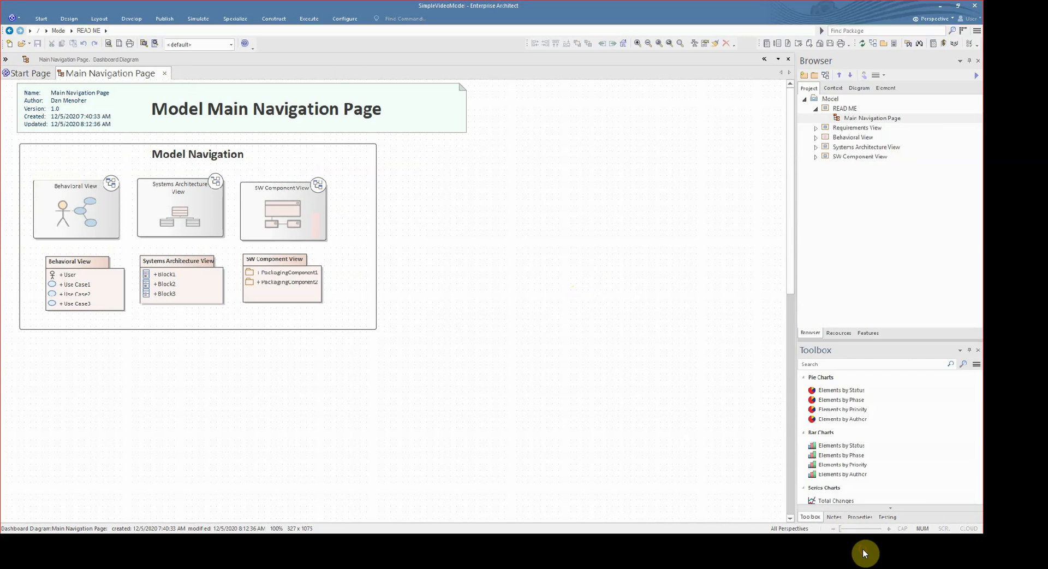
pyautogui.scroll(-5, 914, 488)
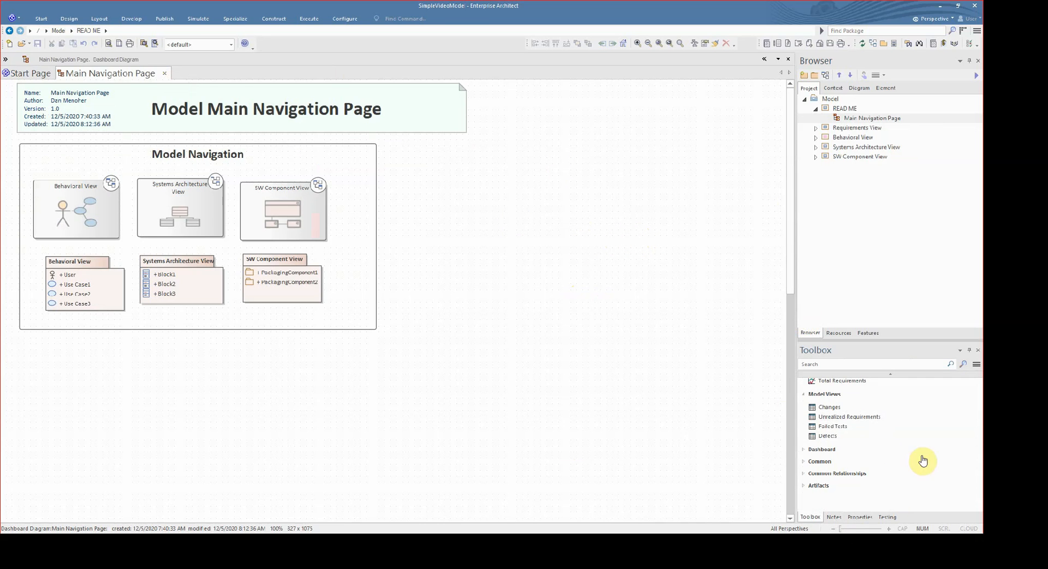
pyautogui.scroll(5, 922, 460)
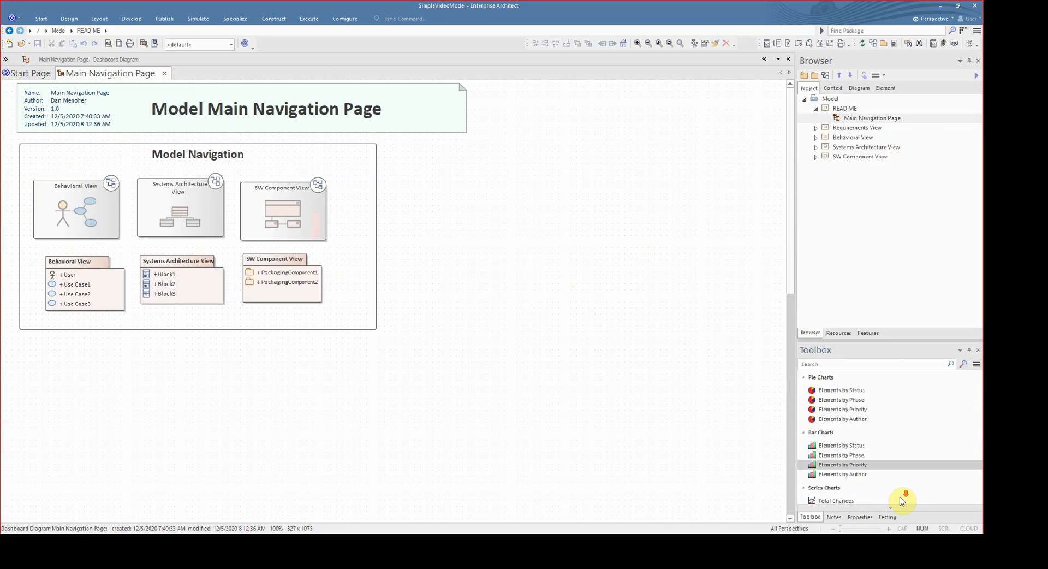
pyautogui.scroll(-5, 902, 494)
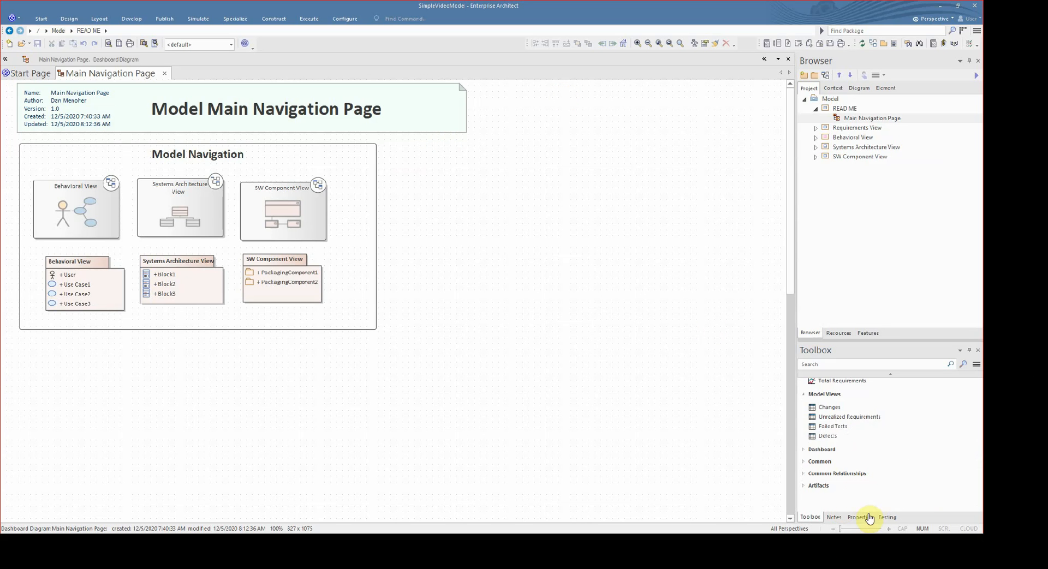
pyautogui.click(857, 493)
pyautogui.scroll(-6, 858, 495)
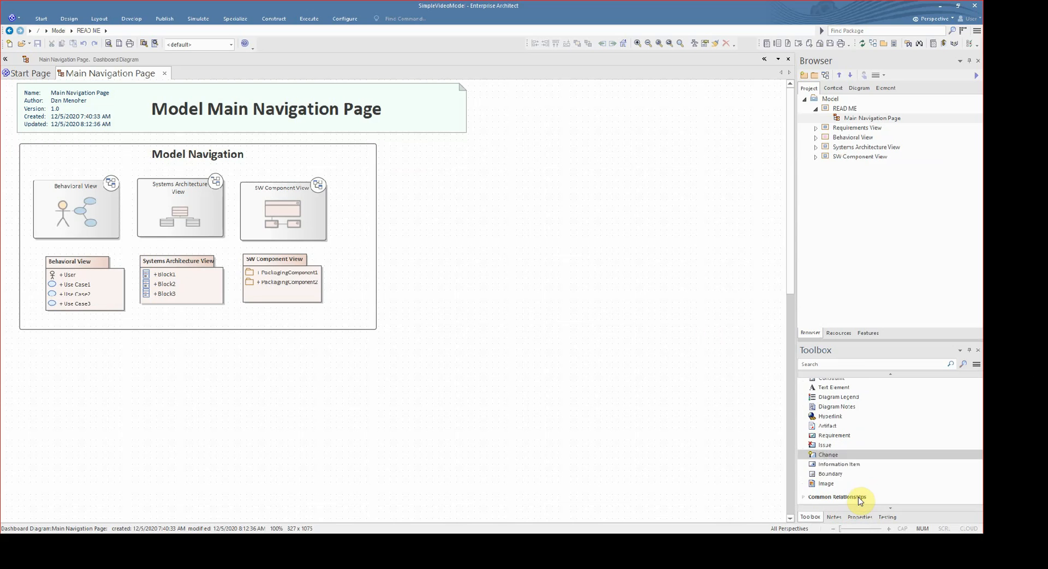
pyautogui.click(462, 160)
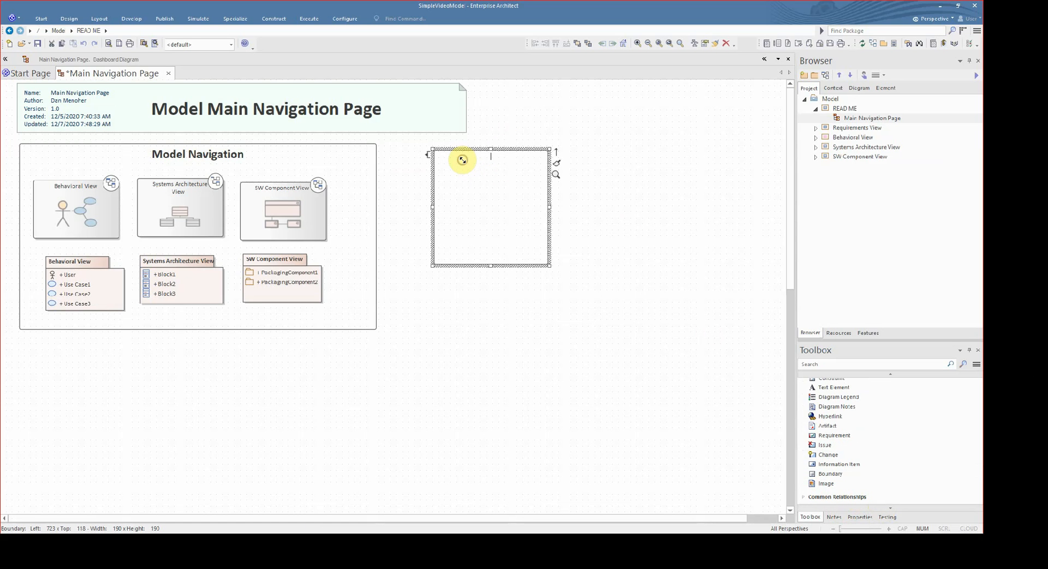
pyautogui.write('orts')
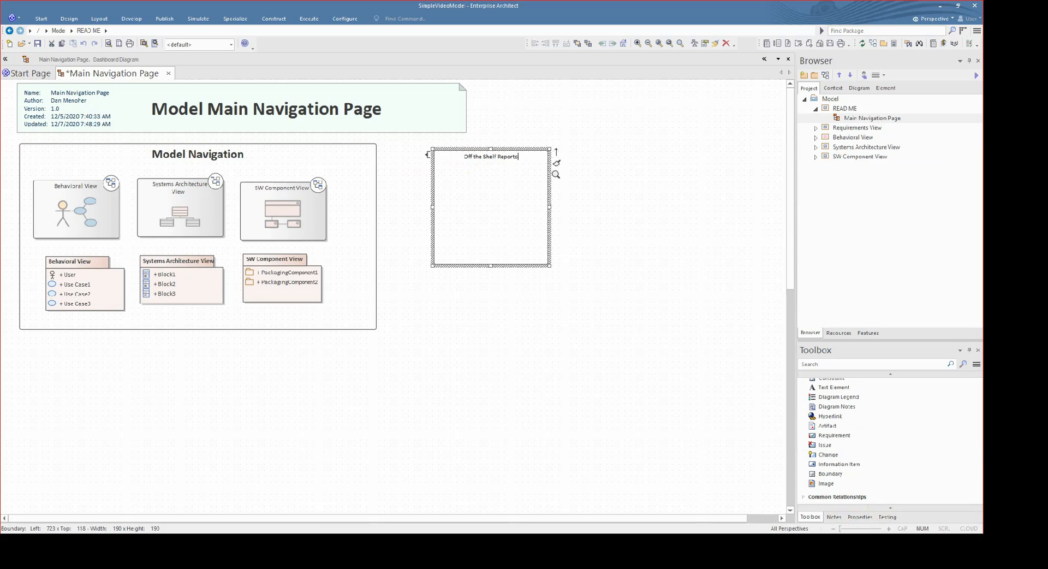
# - Format the Off the Shelf Reports title as bold, size 16, and stretch the boundary downward to a height of about 275
pyautogui.rightClick(556, 176)
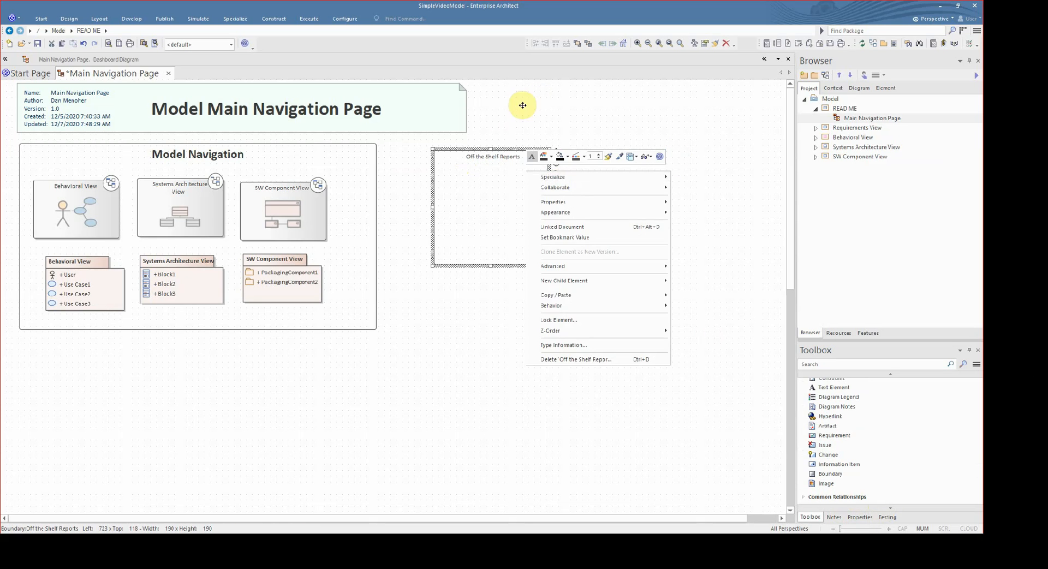
pyautogui.click(560, 158)
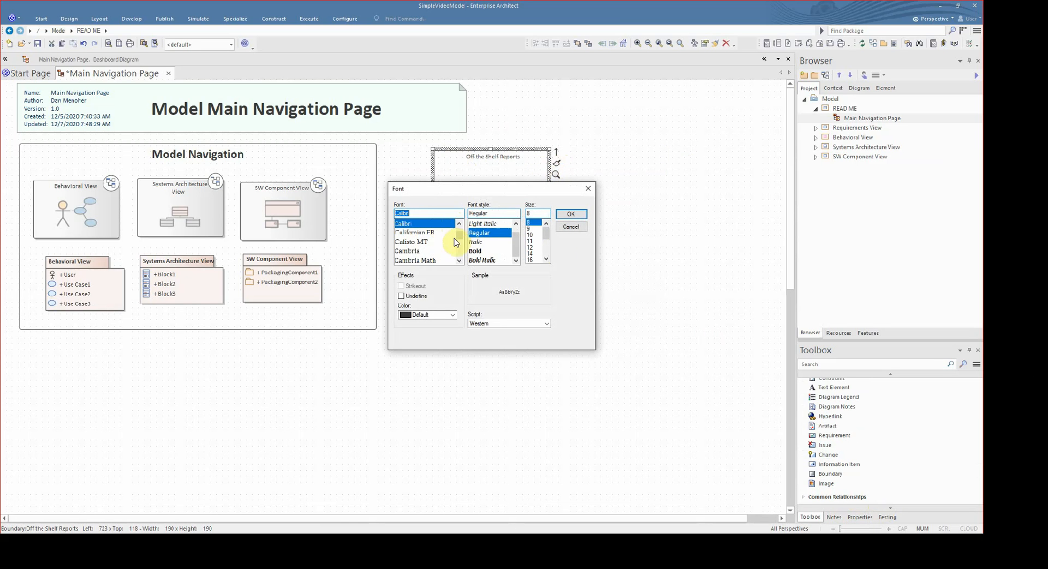
pyautogui.click(490, 251)
pyautogui.click(532, 260)
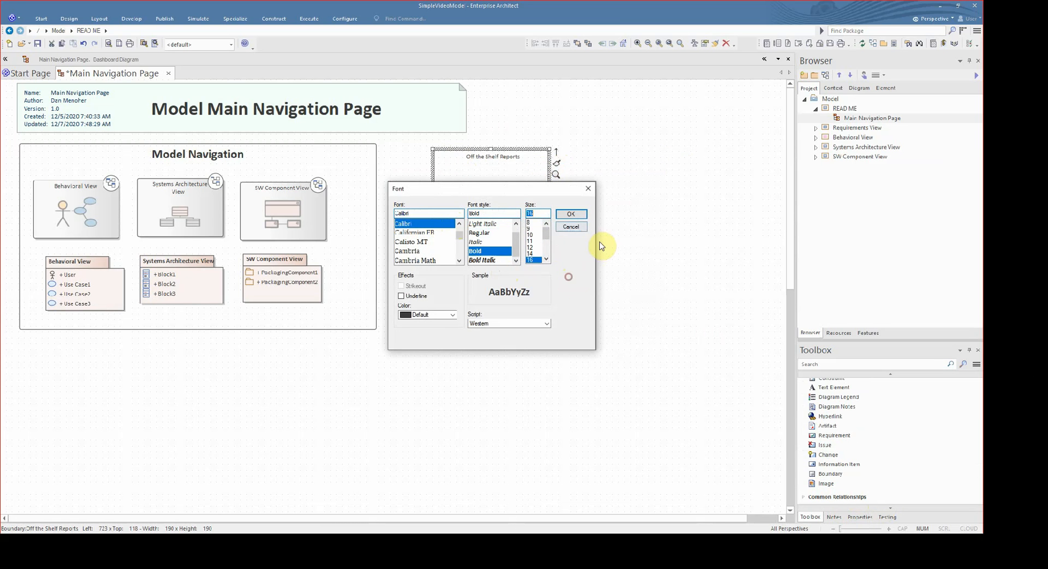
pyautogui.click(571, 214)
pyautogui.moveTo(523, 283); pyautogui.dragTo(522, 333)
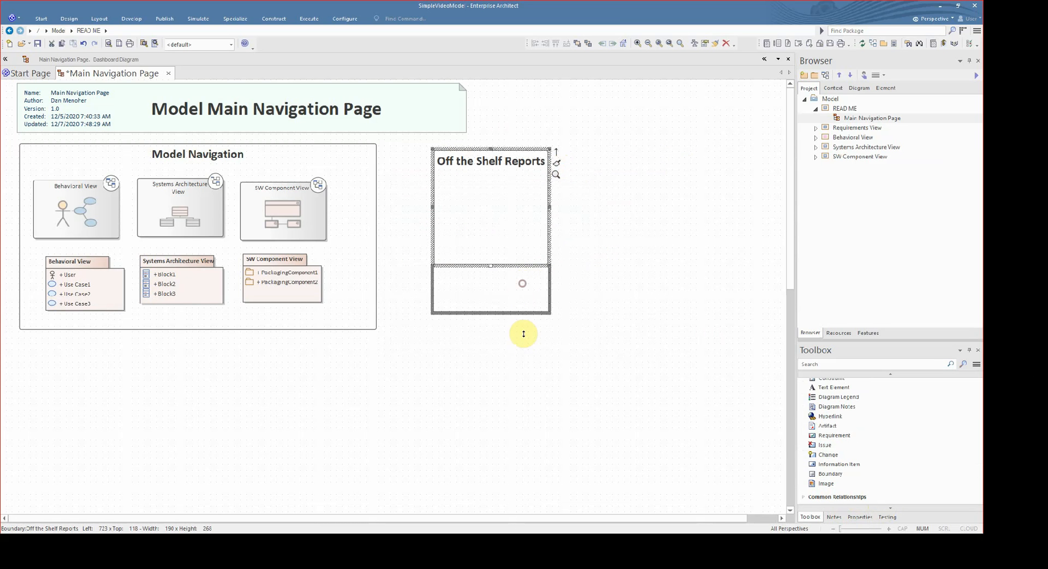
# - Place a Report Specification artifact under the title inside the Off the Shelf Reports boundary and name it "Full Model Report"
pyautogui.scroll(-2, 912, 469)
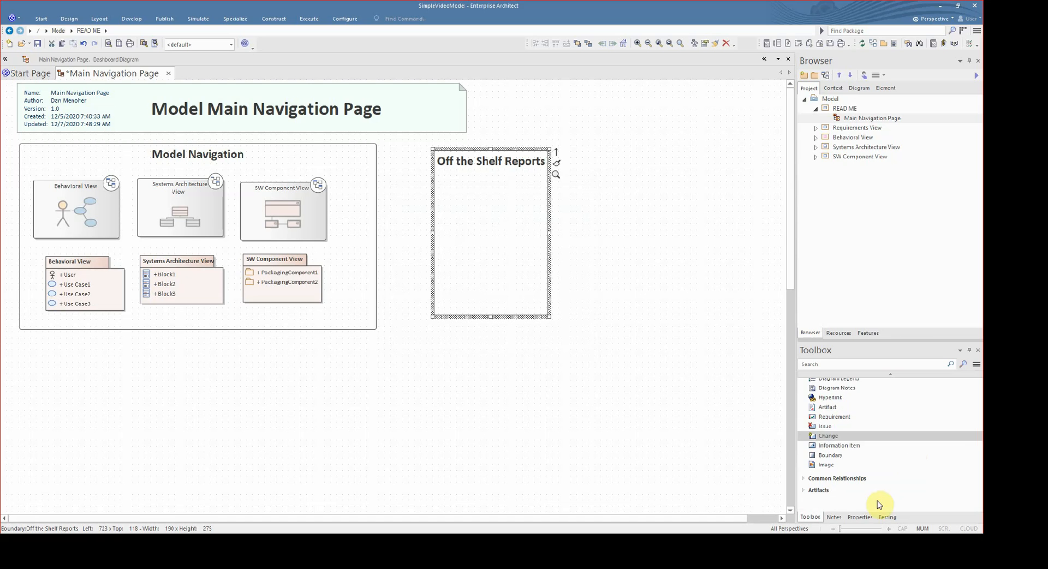
pyautogui.scroll(-8, 903, 470)
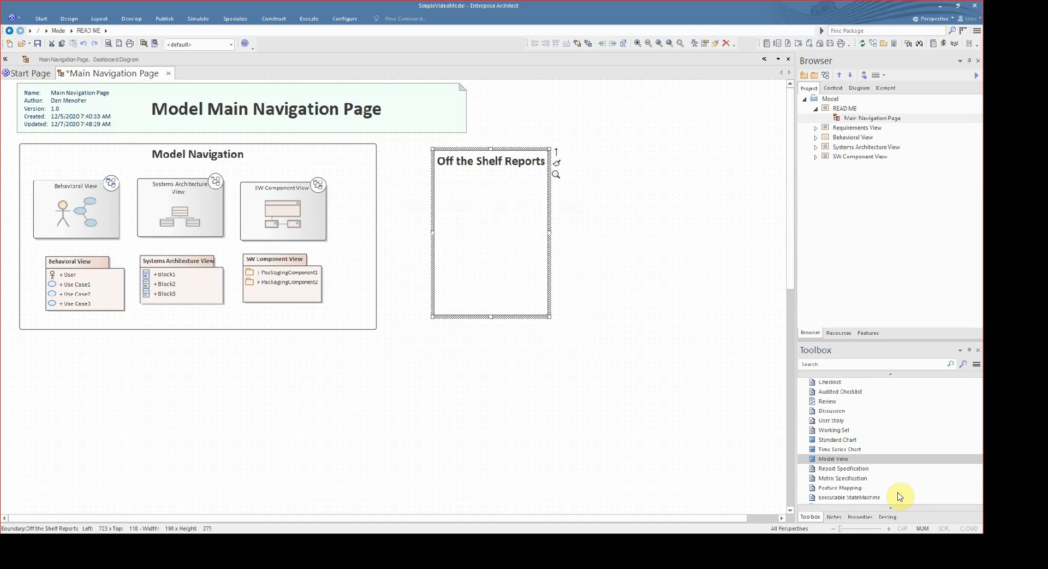
pyautogui.moveTo(901, 469); pyautogui.dragTo(512, 184)
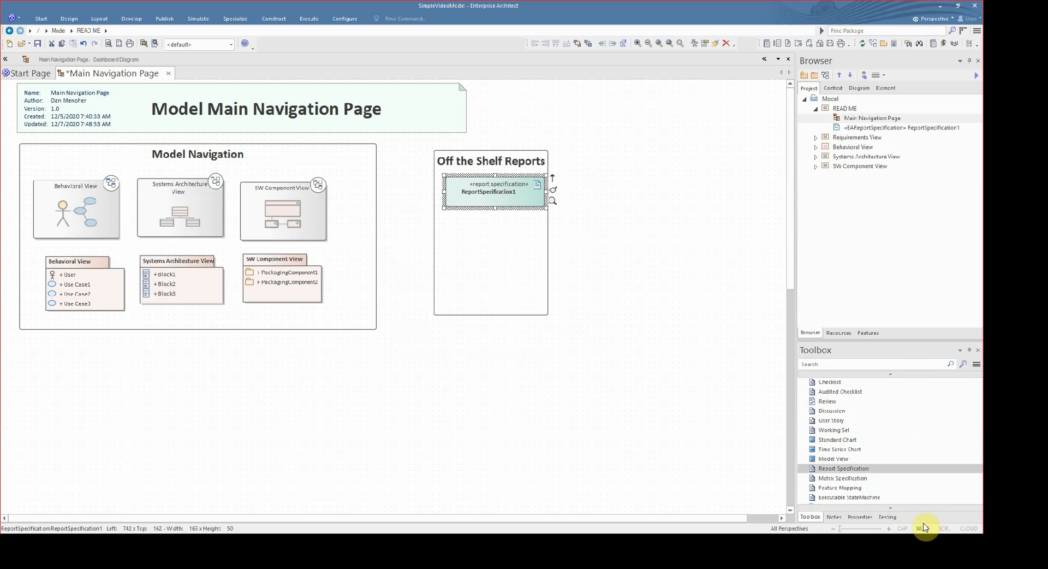
pyautogui.click(860, 517)
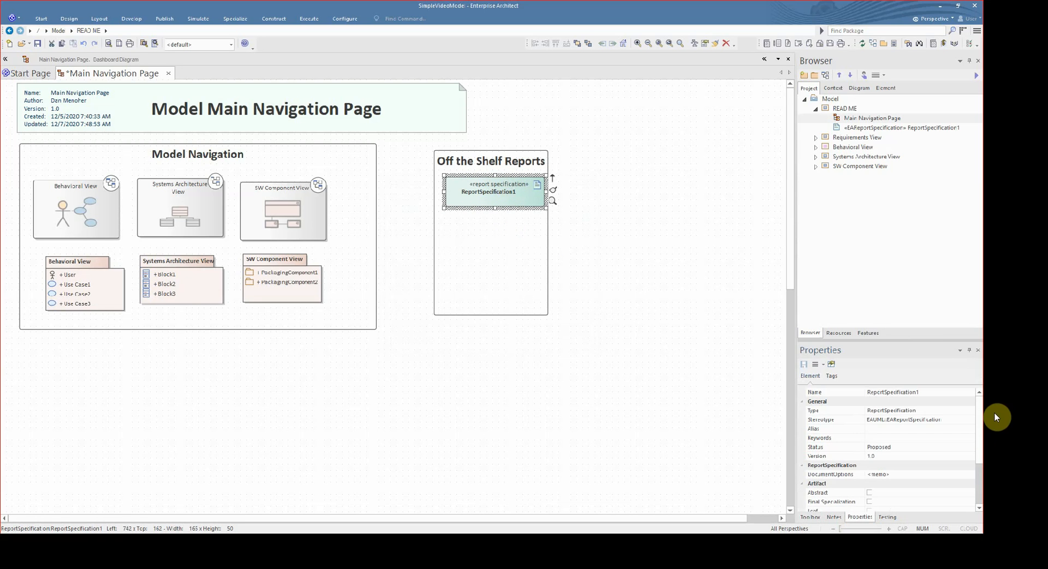
pyautogui.click(994, 418)
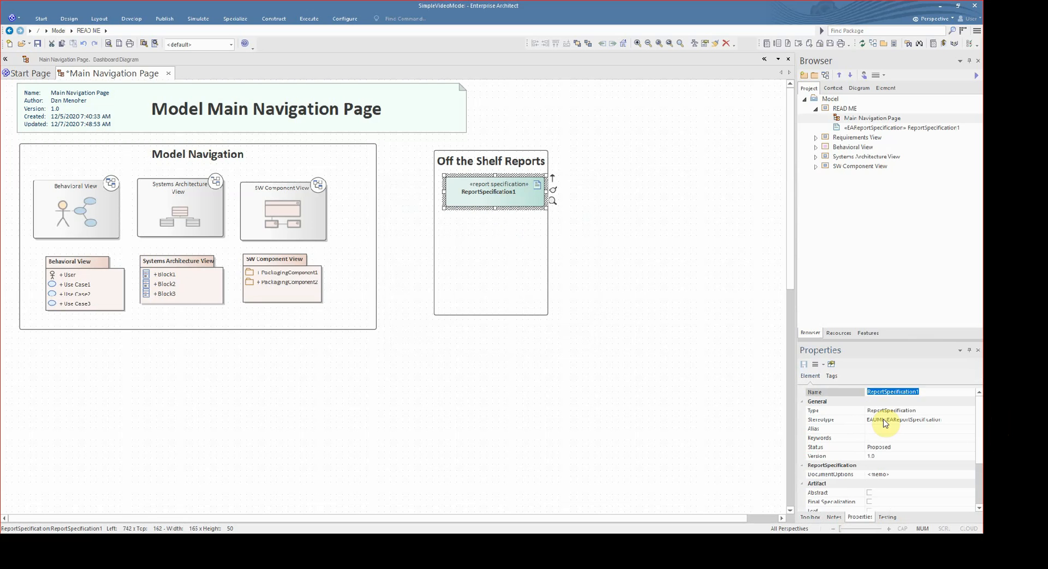
pyautogui.write('Full Model Report')
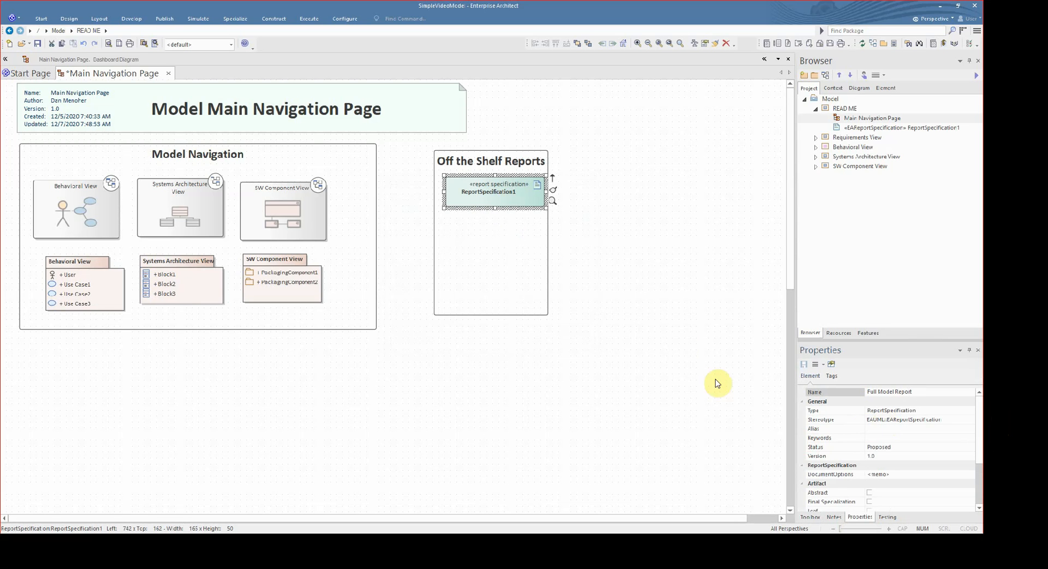
pyautogui.click(705, 330)
# - Open the Full Model Report specification and choose the root Model package as the package to document
pyautogui.doubleClick(534, 215)
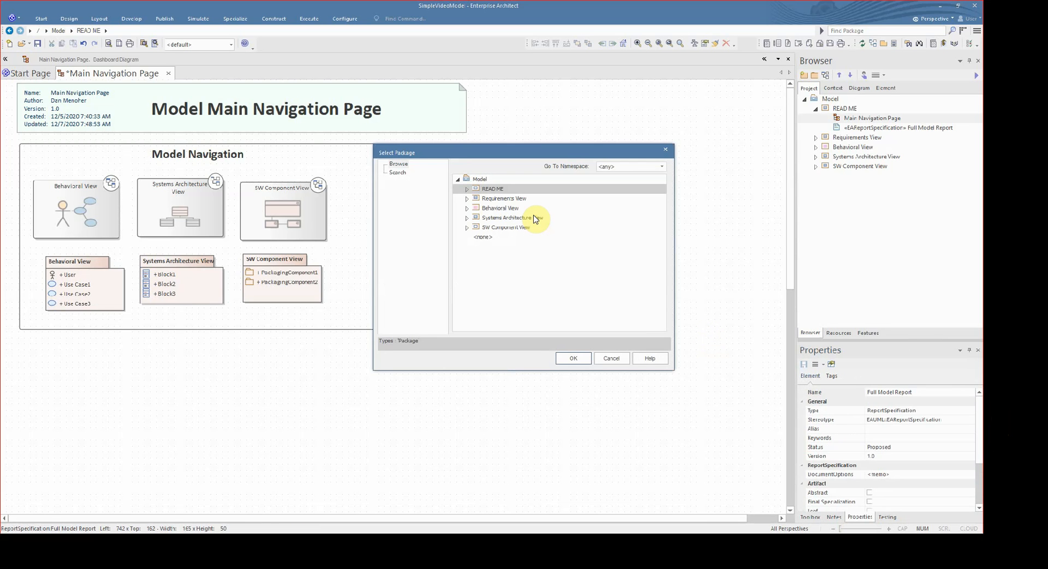
pyautogui.click(475, 179)
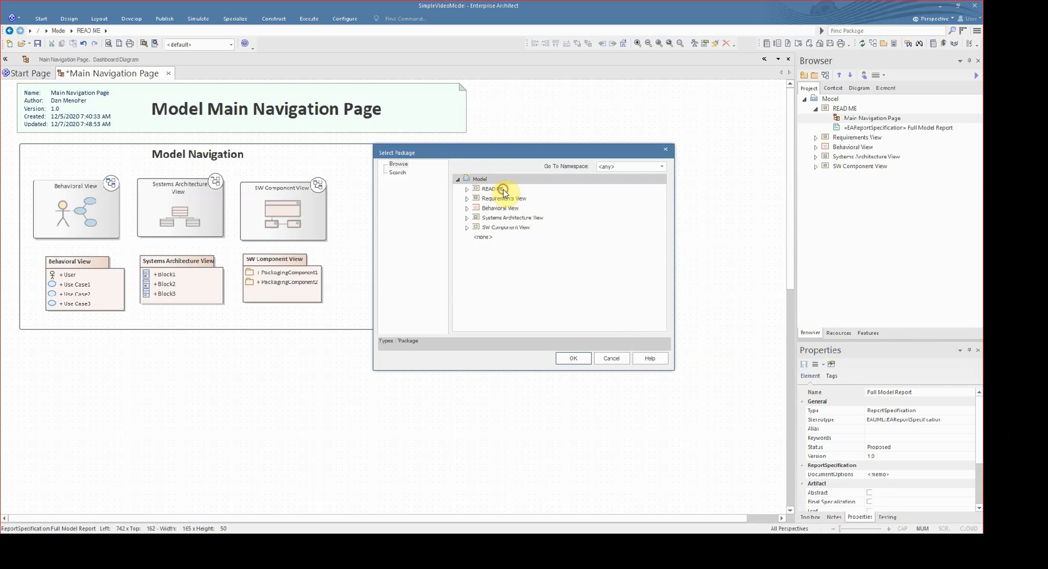
pyautogui.click(577, 358)
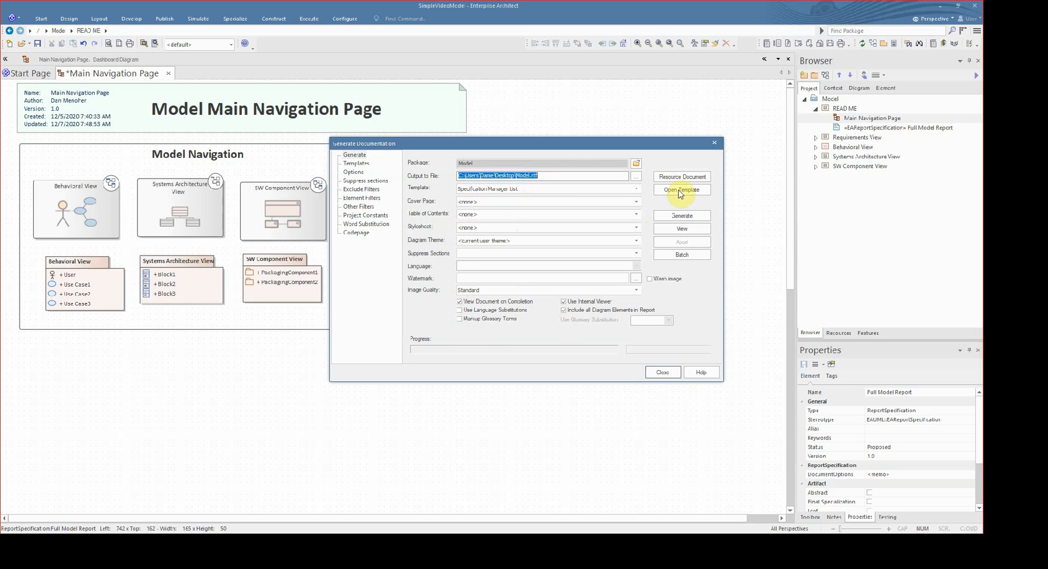
# - Set the report's output file to a Word document named Model_Example.docx on the Desktop
pyautogui.click(661, 191)
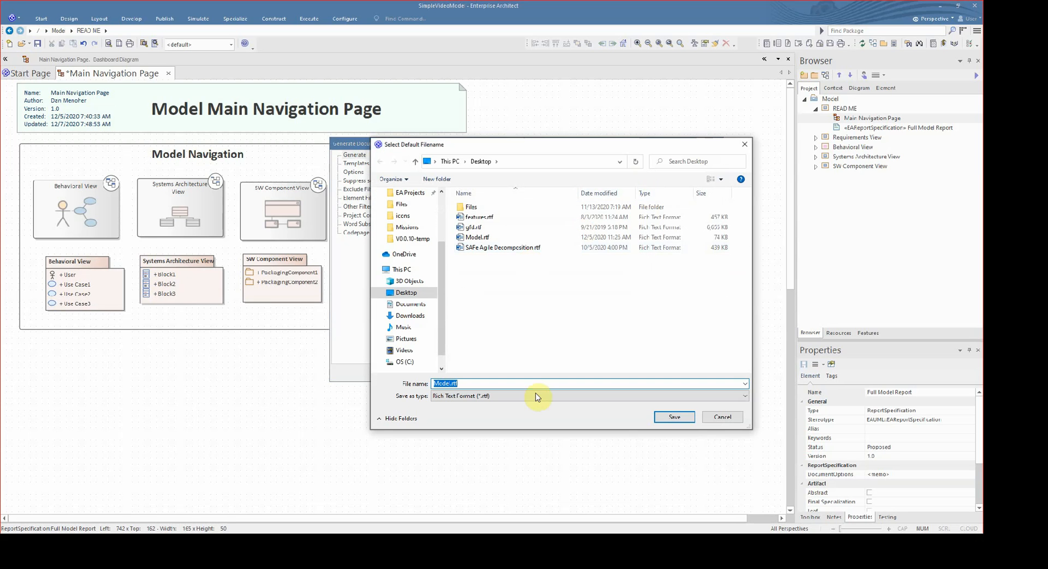
pyautogui.click(729, 396)
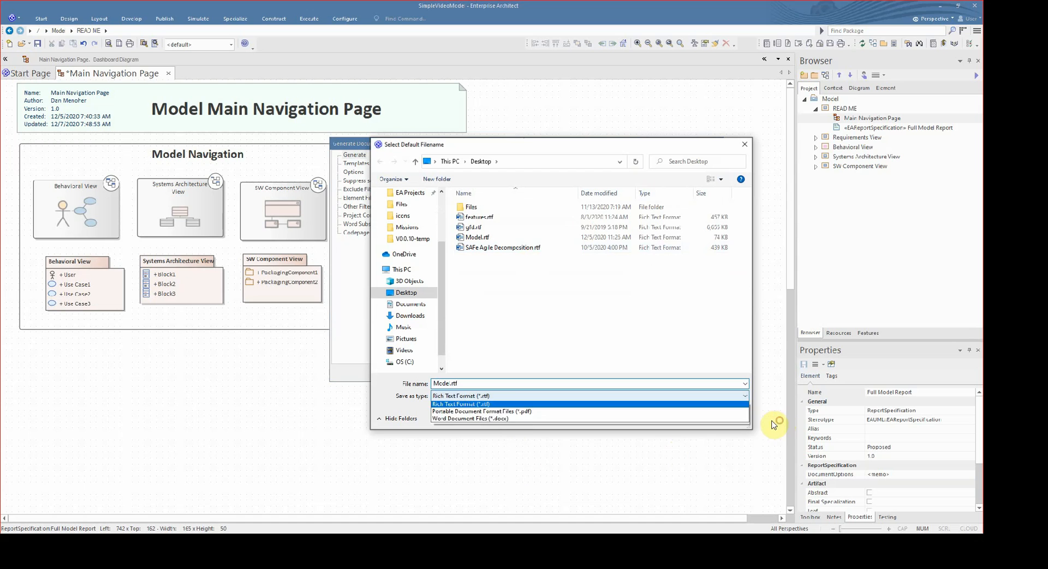
pyautogui.click(637, 421)
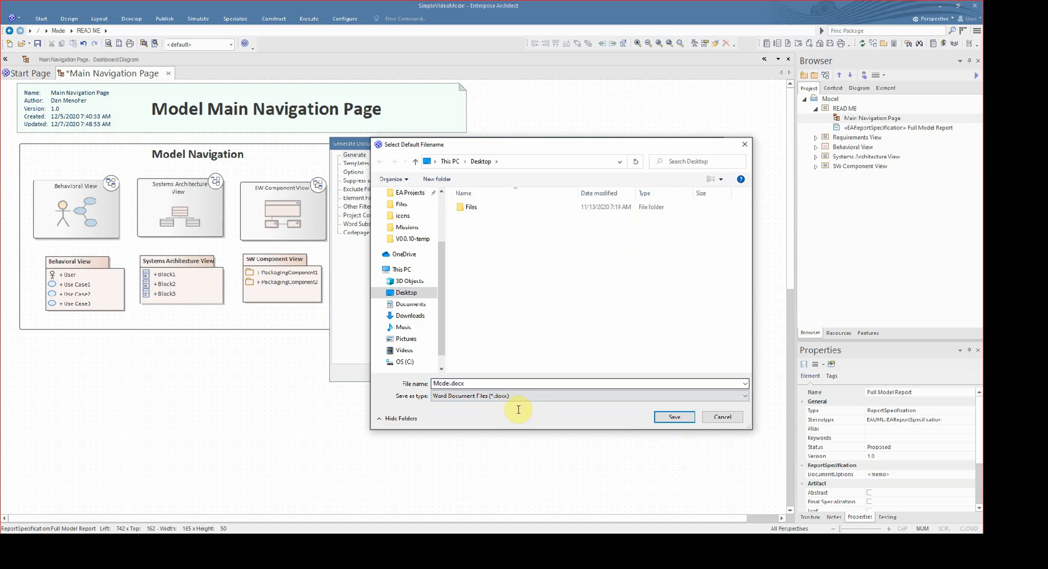
pyautogui.click(449, 383)
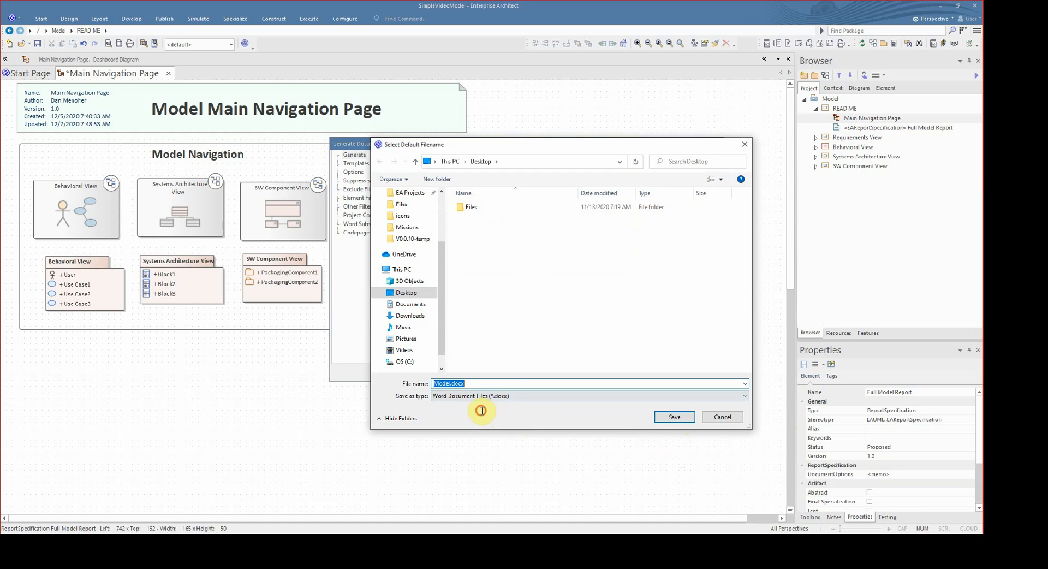
pyautogui.moveTo(451, 383); pyautogui.dragTo(452, 383)
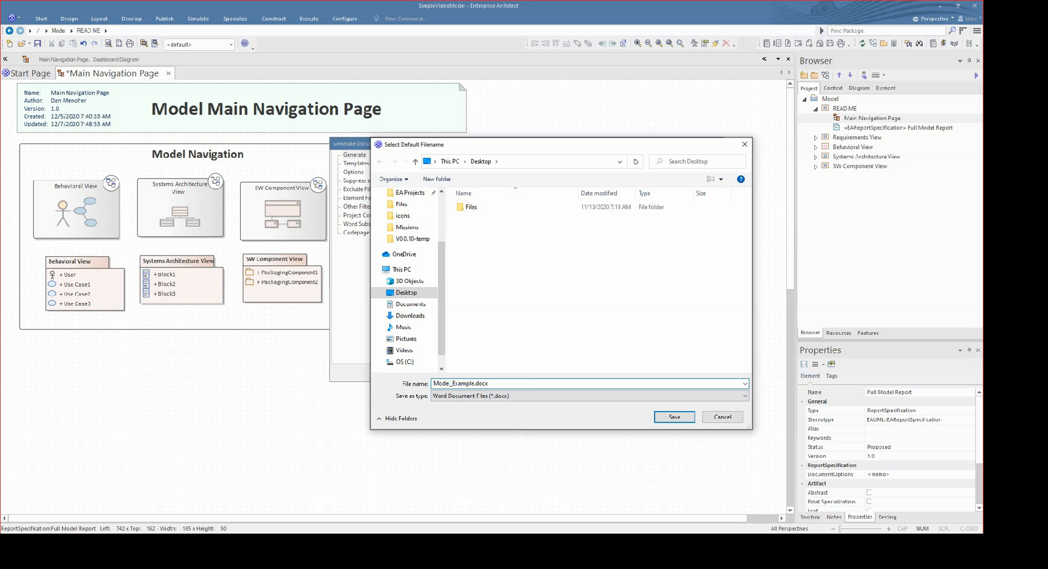
pyautogui.write('_Example')
pyautogui.press('Return')
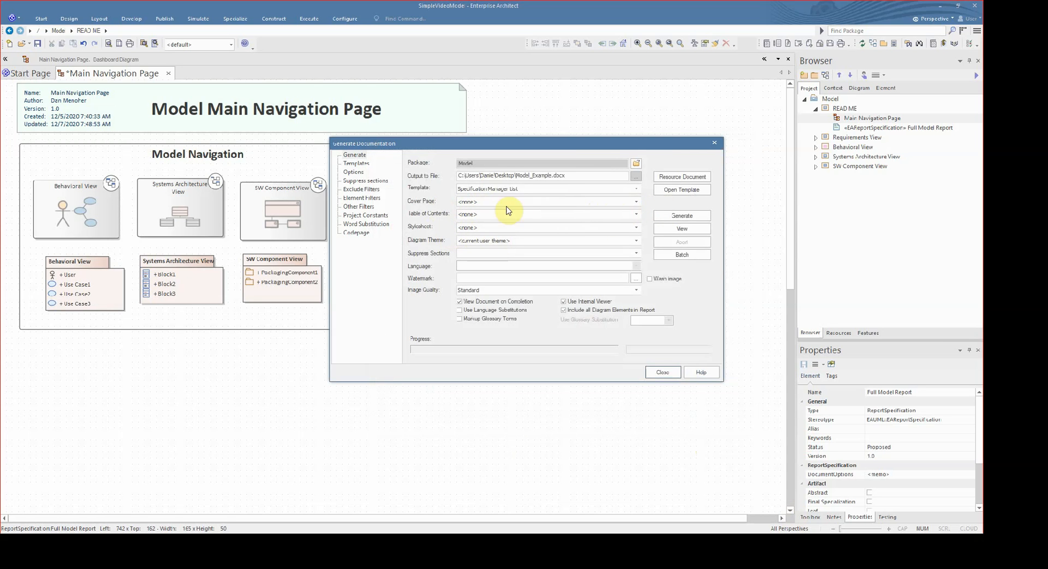
# - Generate the full model documentation with the Specification Manager List template
pyautogui.click(636, 189)
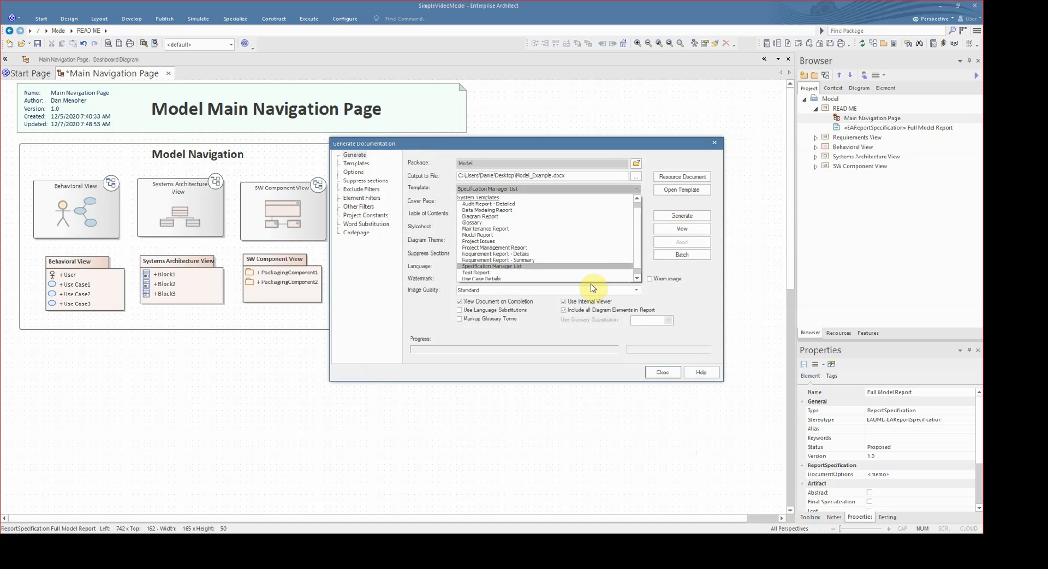
pyautogui.click(517, 286)
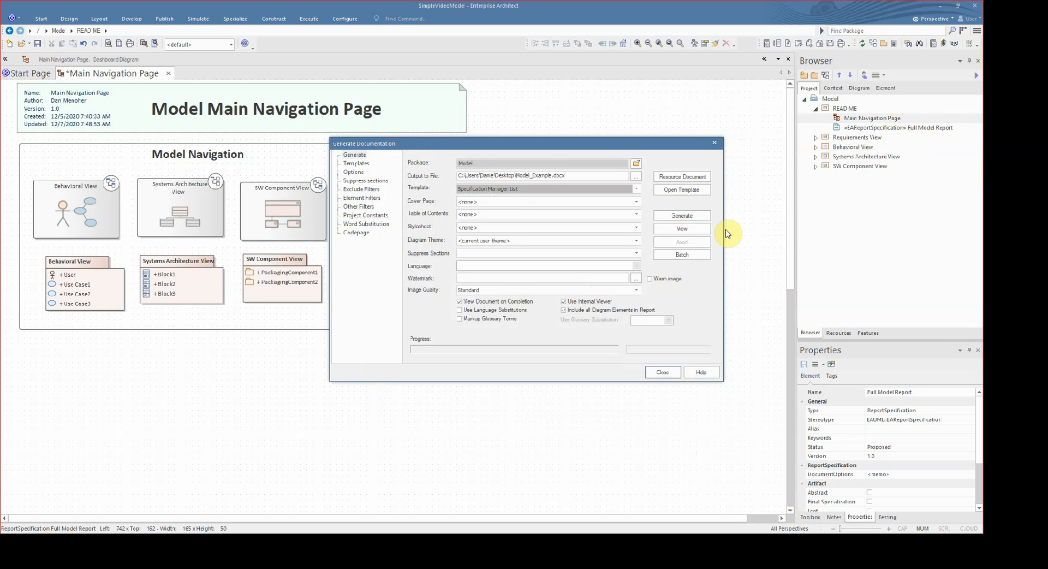
pyautogui.click(692, 217)
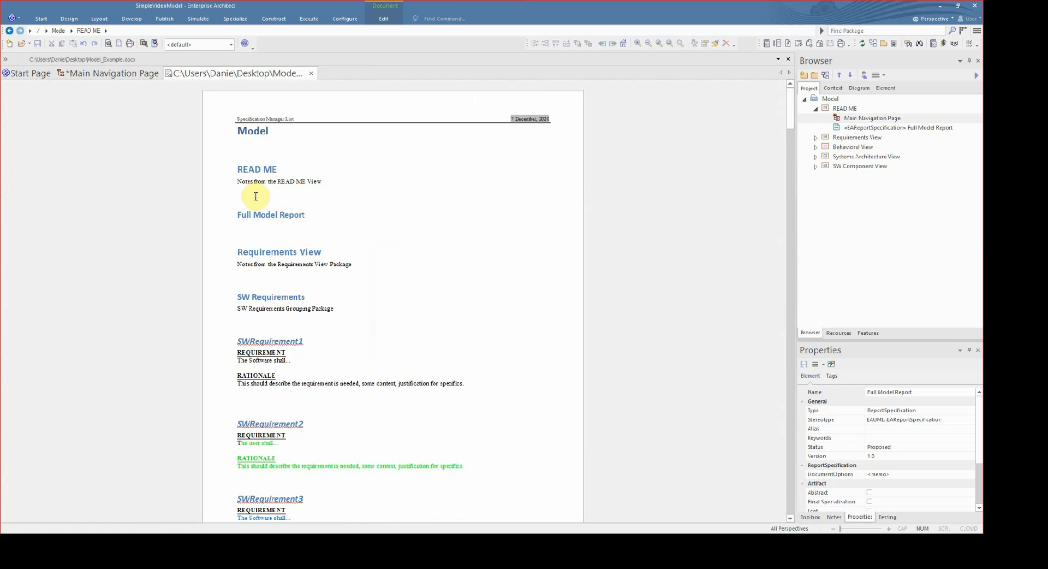
# - Examine the generated report from the READ ME section through the requirements, use cases, architecture blocks and software components
pyautogui.click(254, 232)
pyautogui.moveTo(254, 231); pyautogui.dragTo(328, 229)
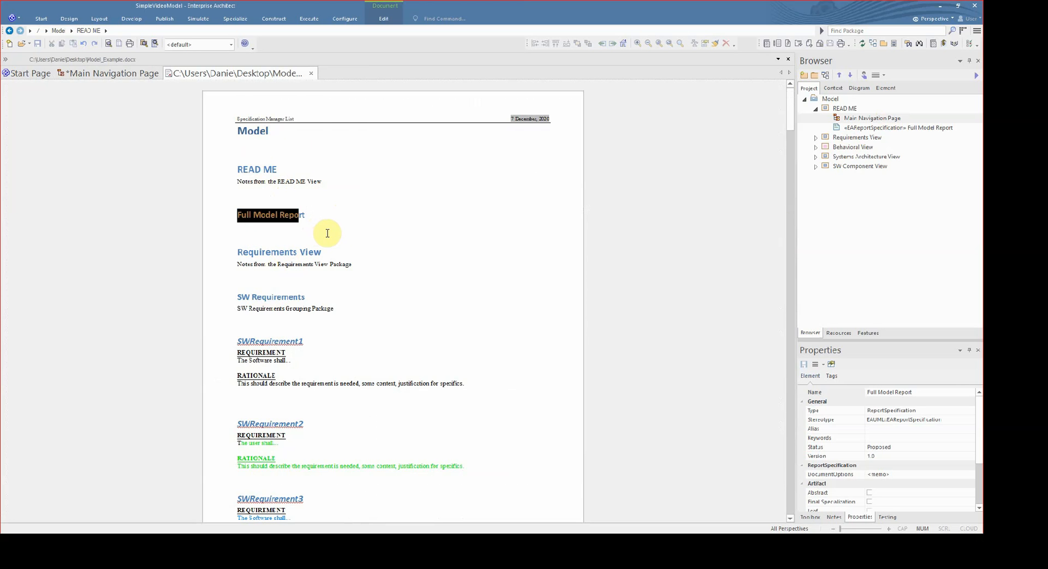
pyautogui.scroll(-3, 271, 276)
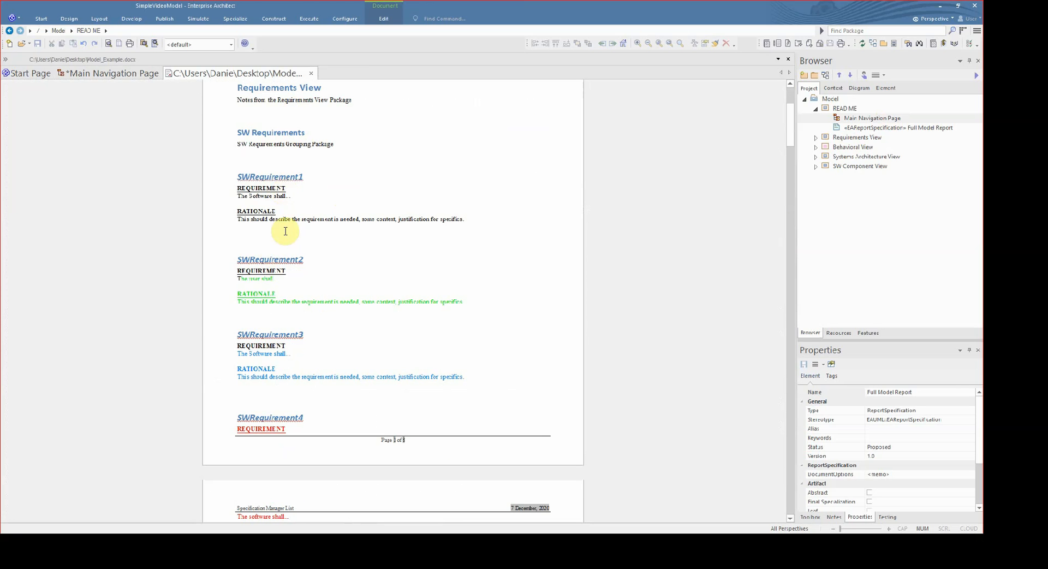
pyautogui.scroll(-2, 291, 285)
pyautogui.scroll(-15, 291, 284)
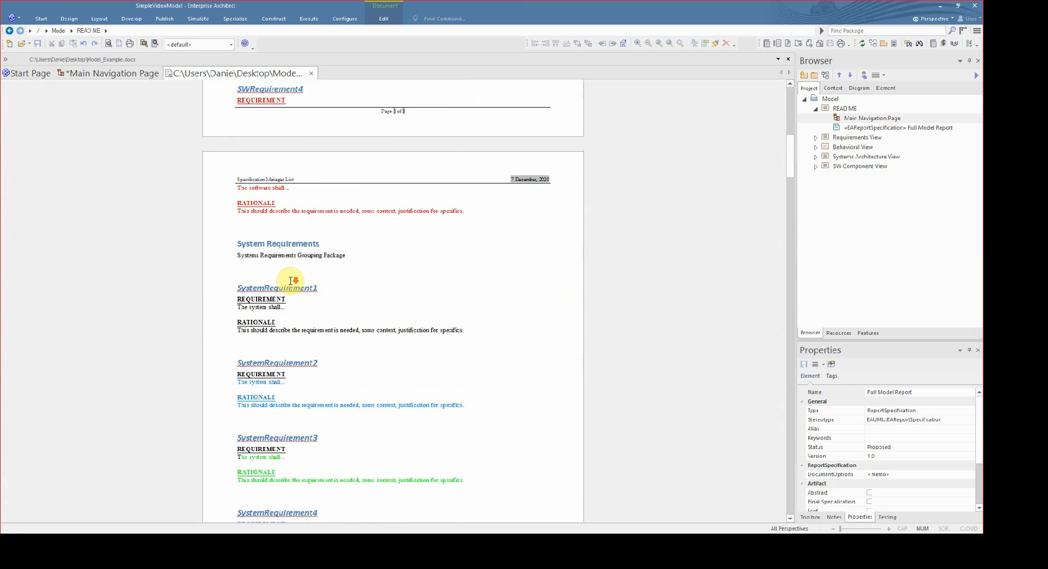
pyautogui.scroll(-15, 290, 270)
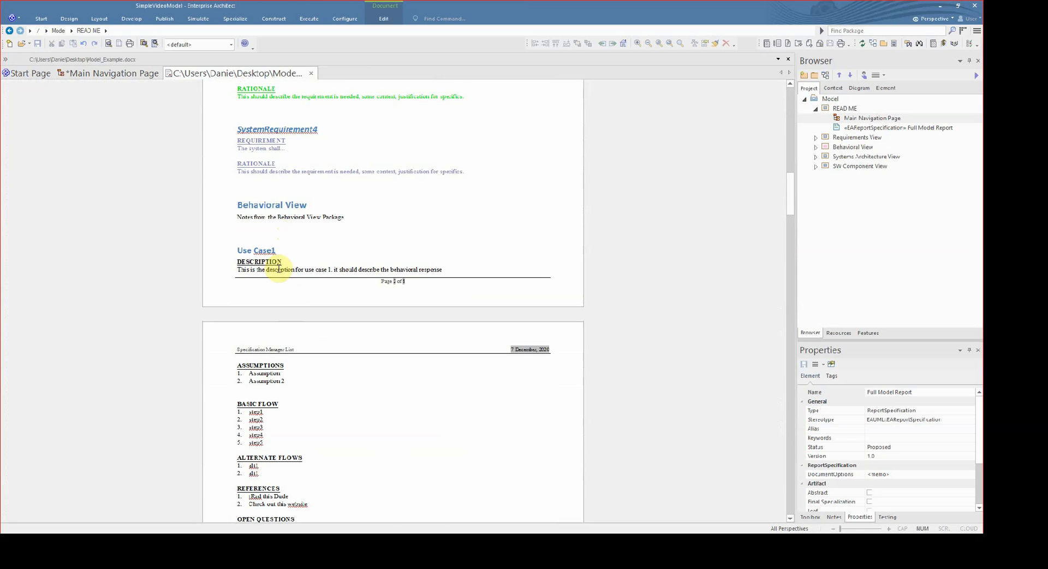
pyautogui.scroll(-10, 295, 230)
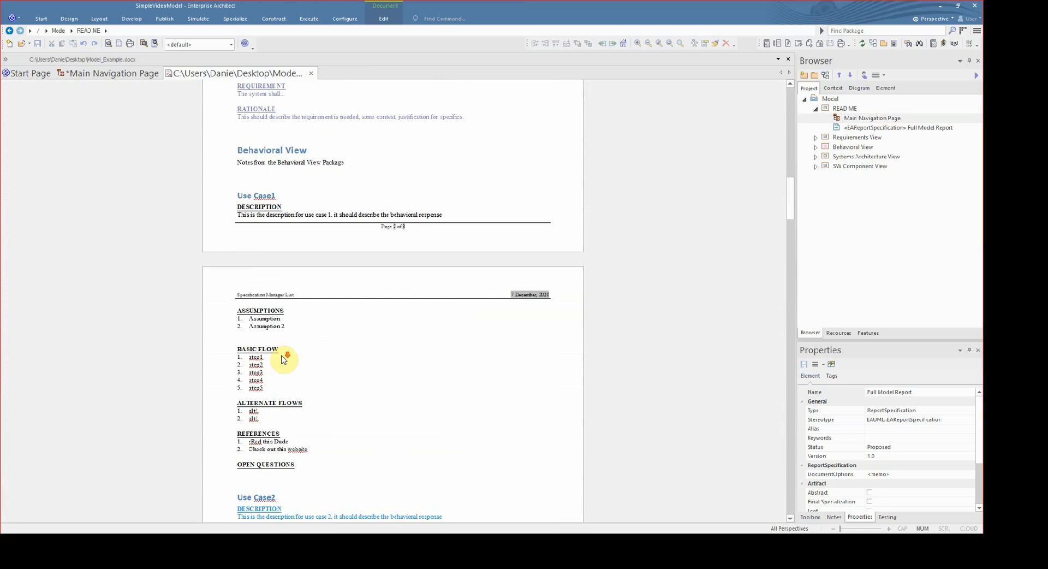
pyautogui.scroll(-3, 280, 333)
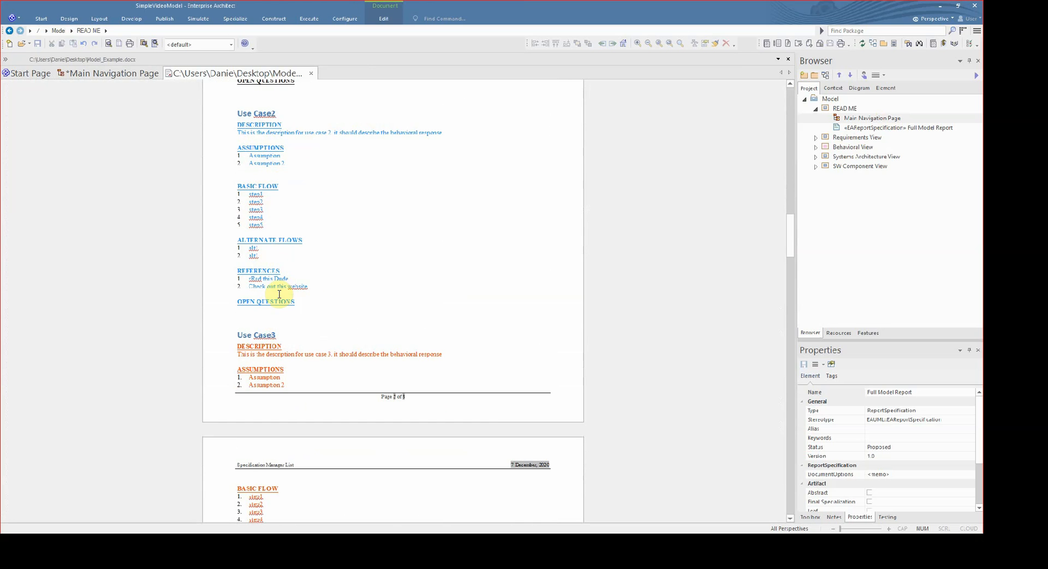
pyautogui.scroll(-6, 290, 335)
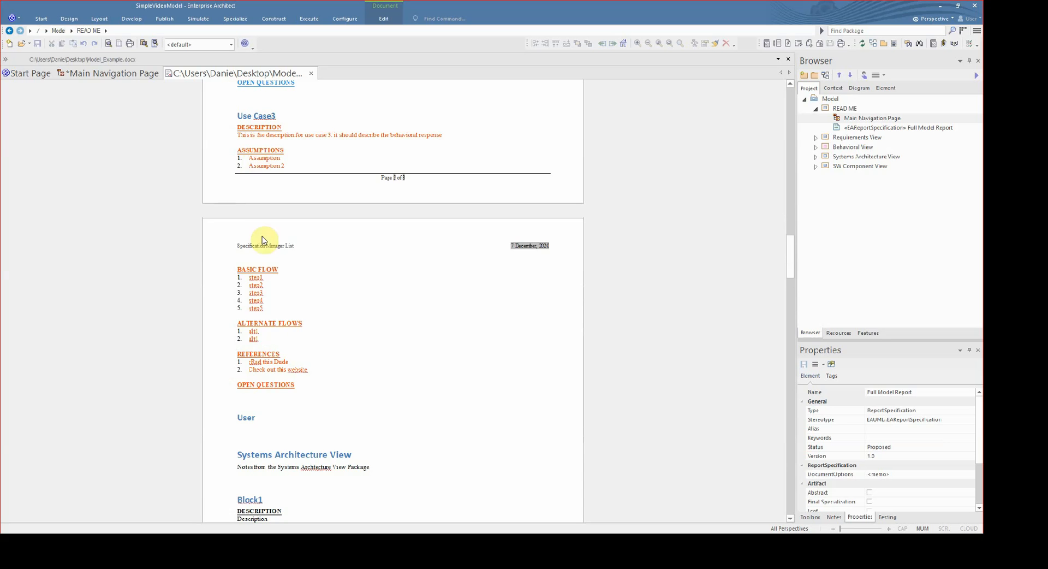
pyautogui.scroll(-3, 349, 221)
pyautogui.scroll(-5, 302, 210)
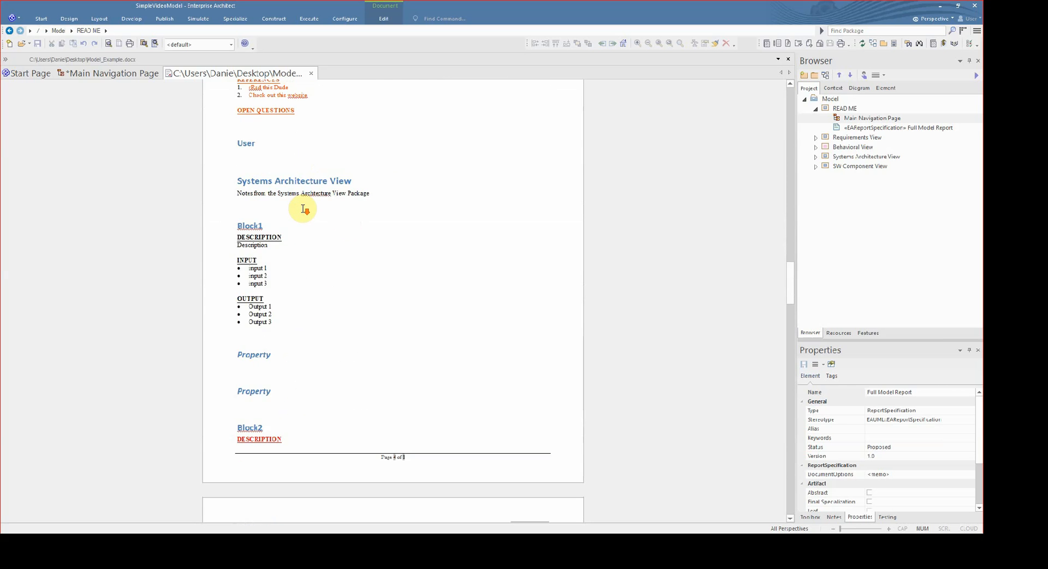
pyautogui.scroll(-20, 304, 209)
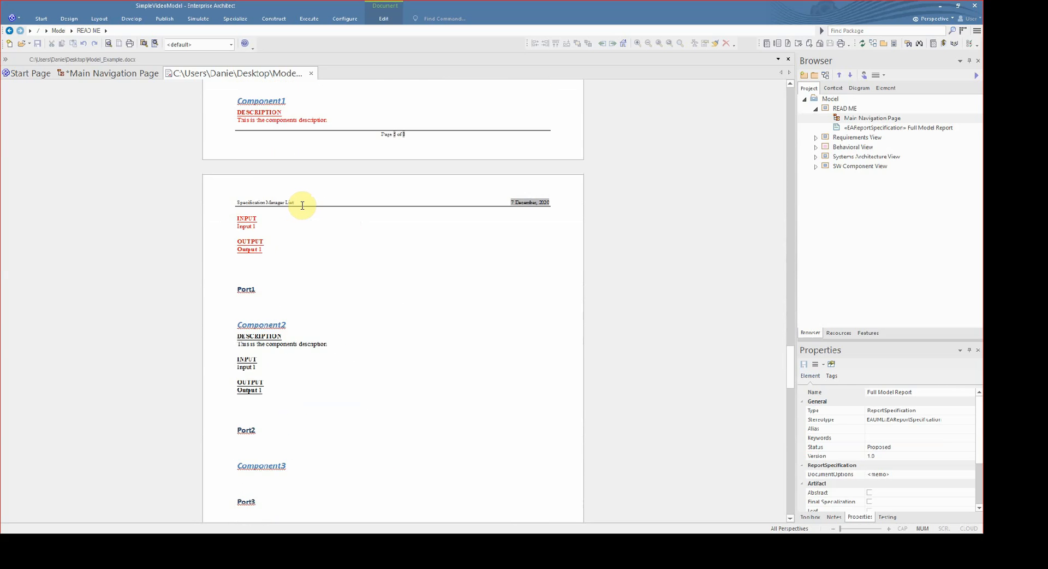
pyautogui.scroll(-15, 303, 205)
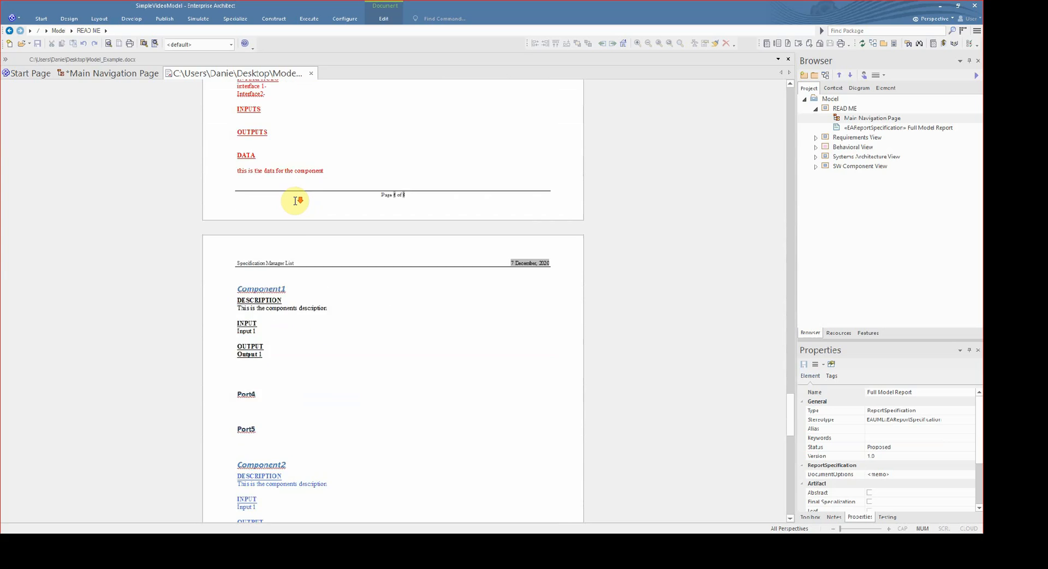
pyautogui.scroll(-10, 295, 201)
pyautogui.scroll(-8, 295, 201)
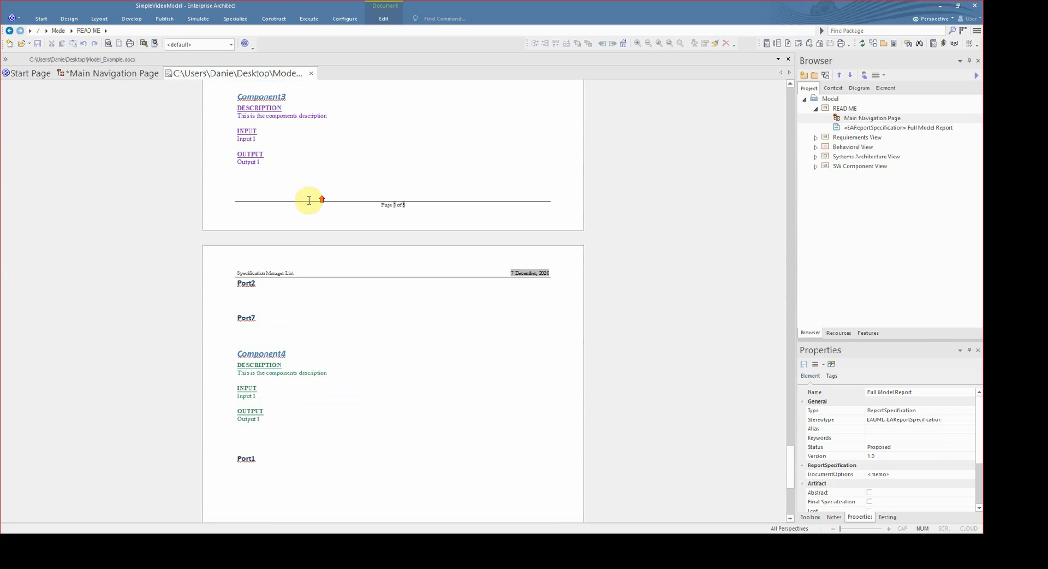
pyautogui.scroll(2, 278, 264)
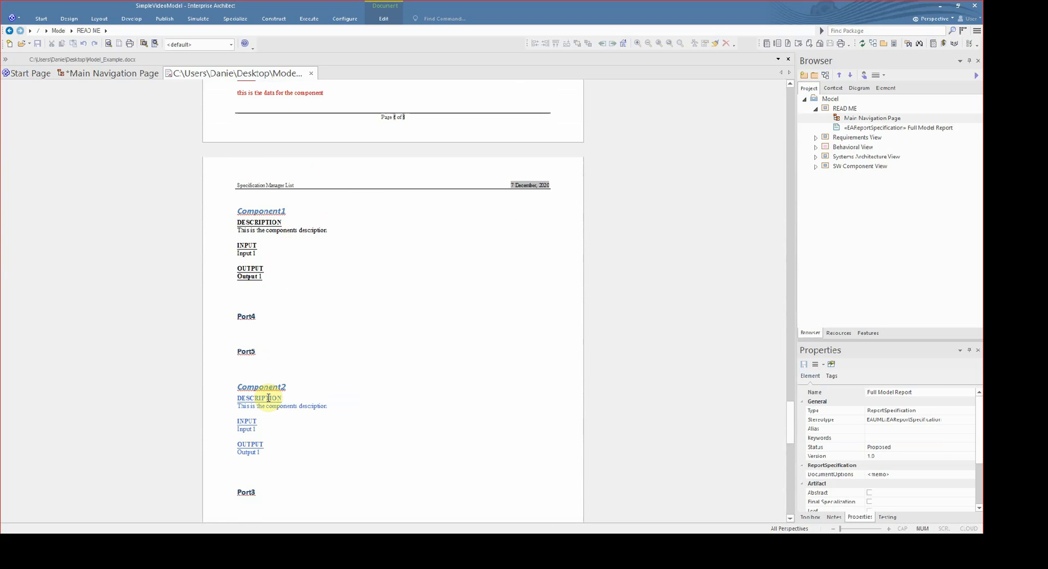
# - Find PackagingComponent2 under SW Component View and correct the misspelled word in its notes to "Description"
pyautogui.doubleClick(870, 176)
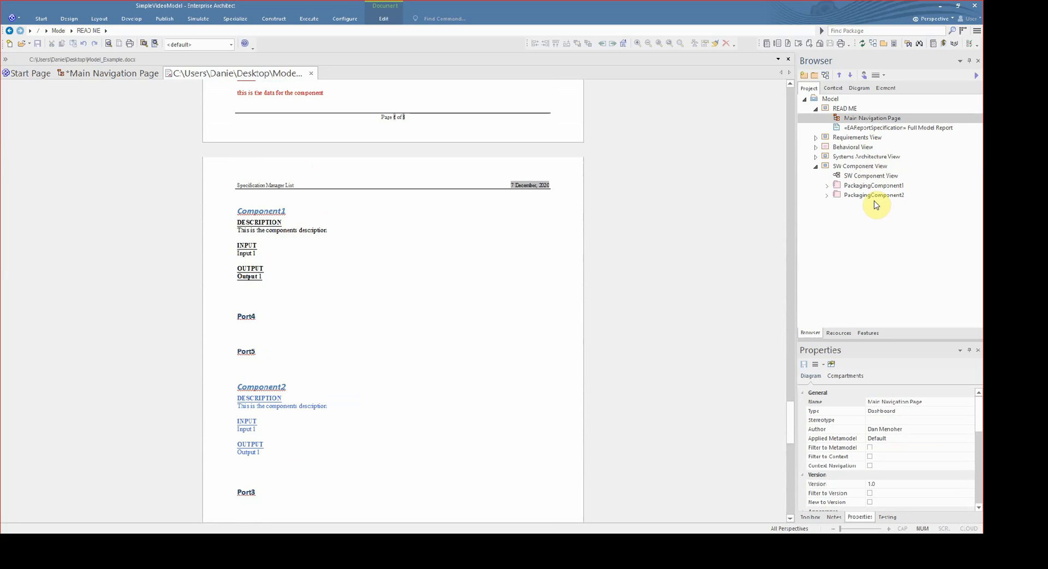
pyautogui.scroll(3, 283, 225)
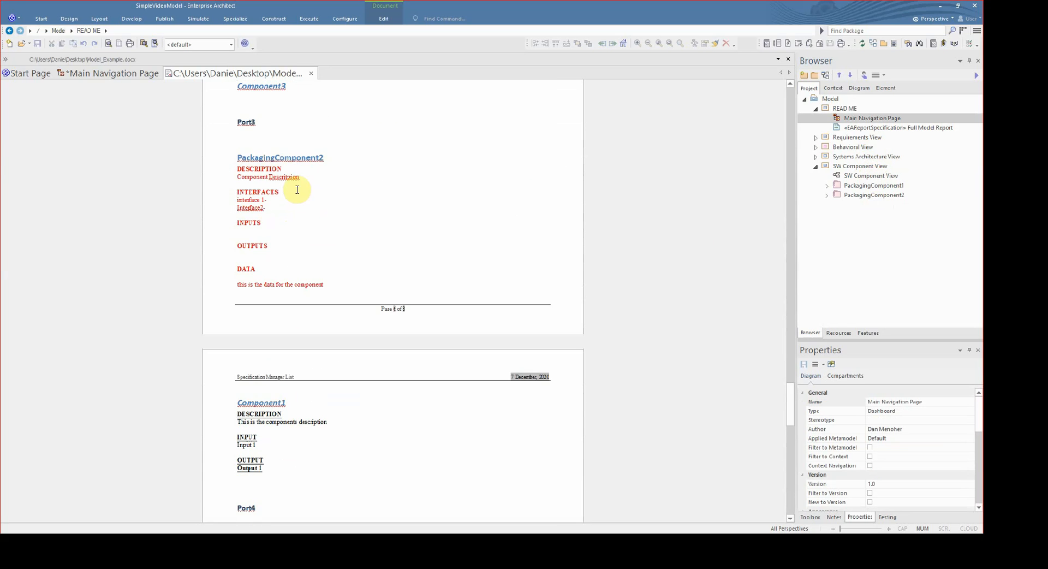
pyautogui.doubleClick(873, 195)
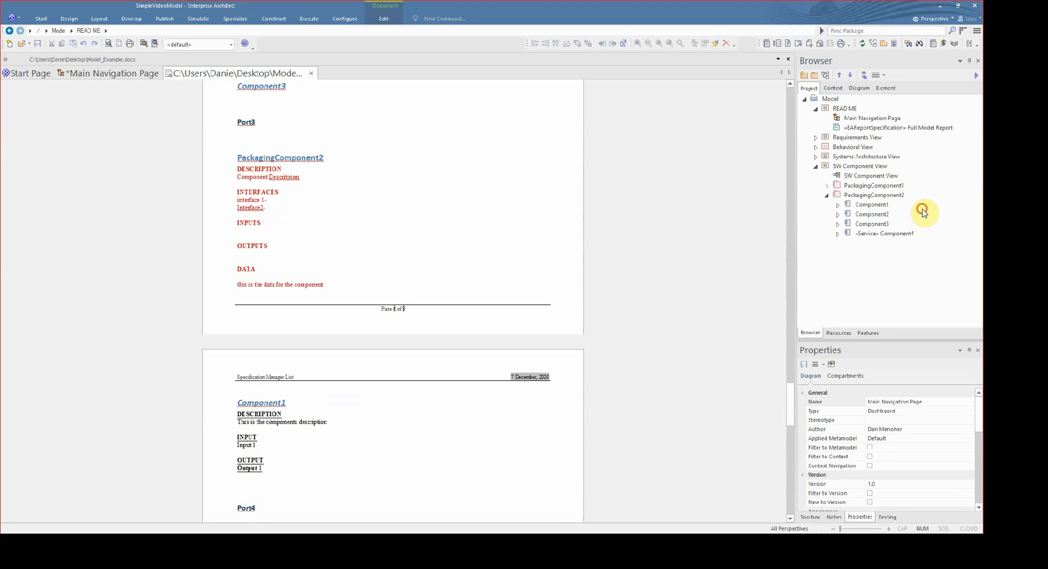
pyautogui.click(834, 517)
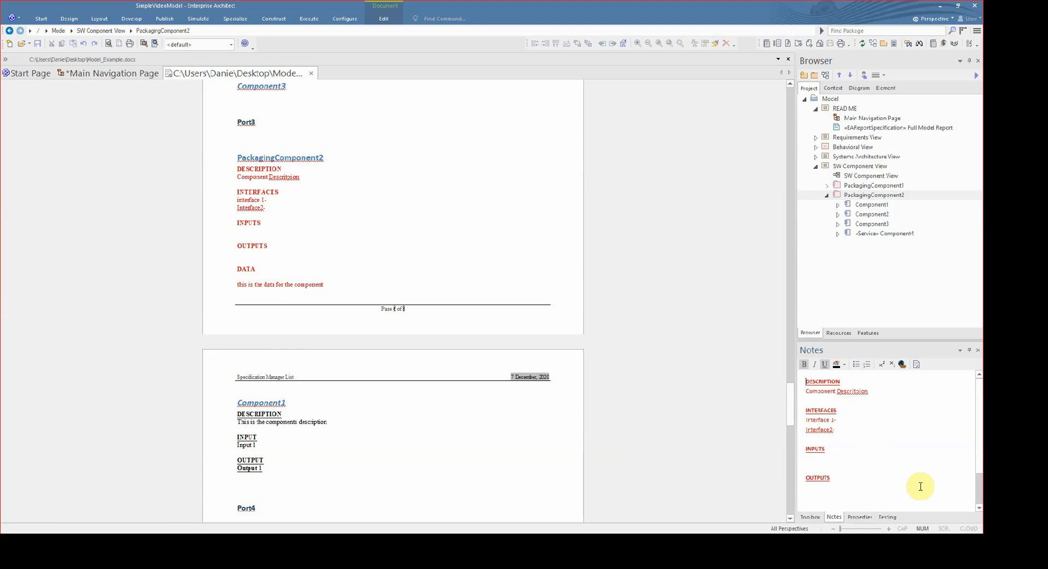
pyautogui.rightClick(915, 413)
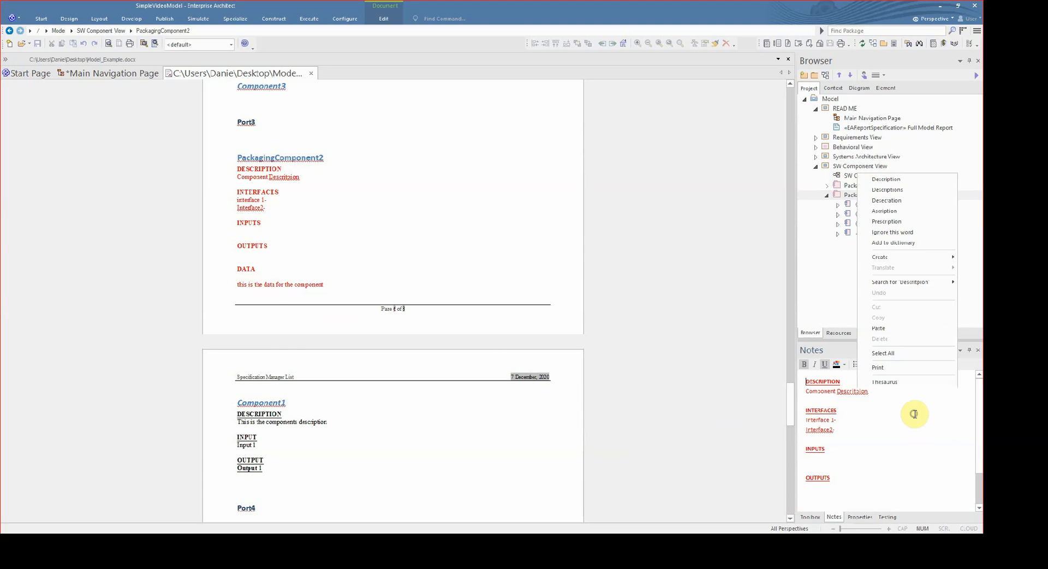
pyautogui.click(931, 180)
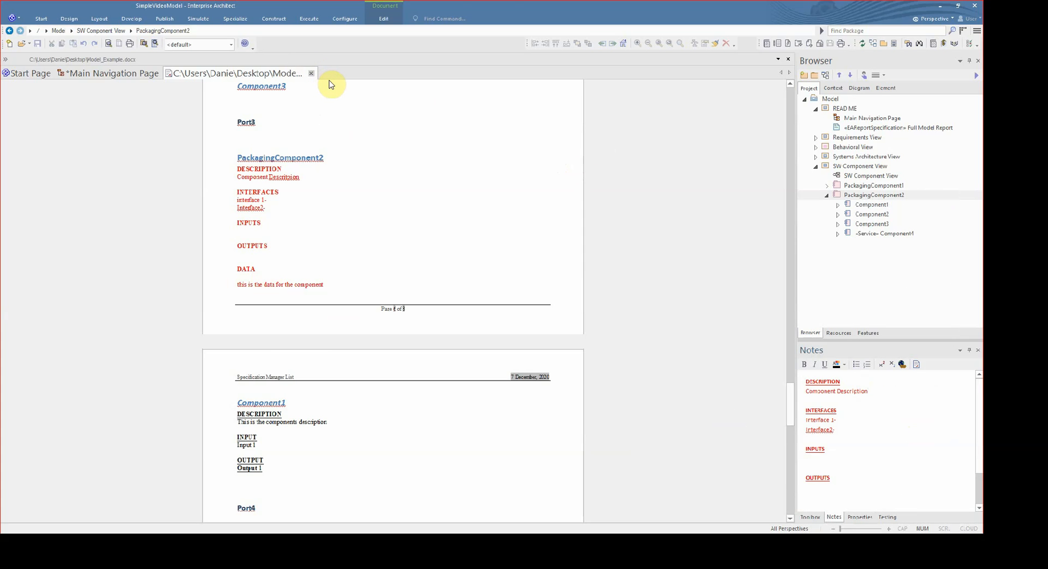
# - Close the generated report and nudge the Full Model Report artifact slightly inside the Off the Shelf Reports boundary
pyautogui.click(311, 73)
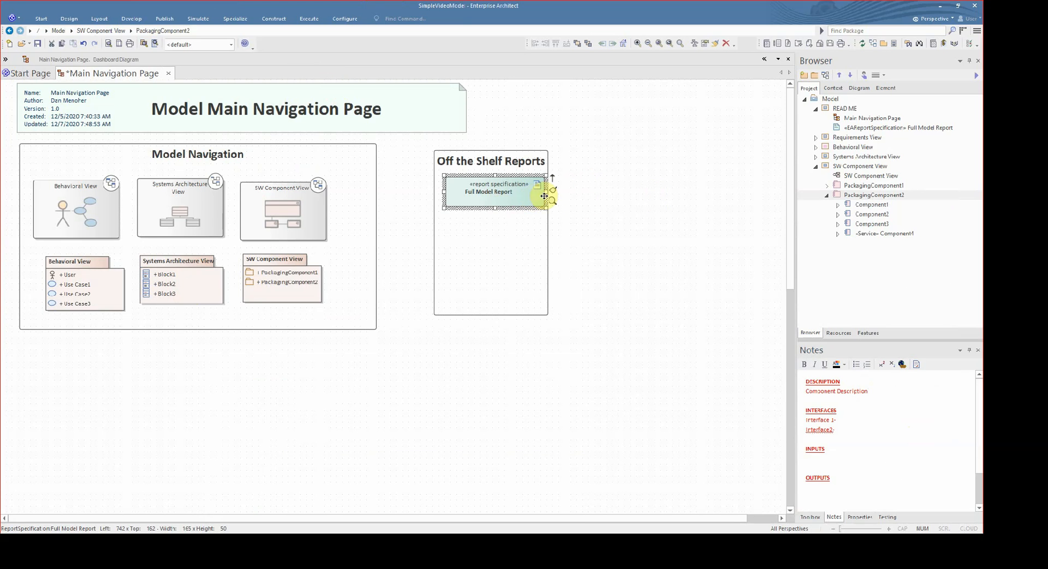
pyautogui.moveTo(537, 186); pyautogui.dragTo(533, 188)
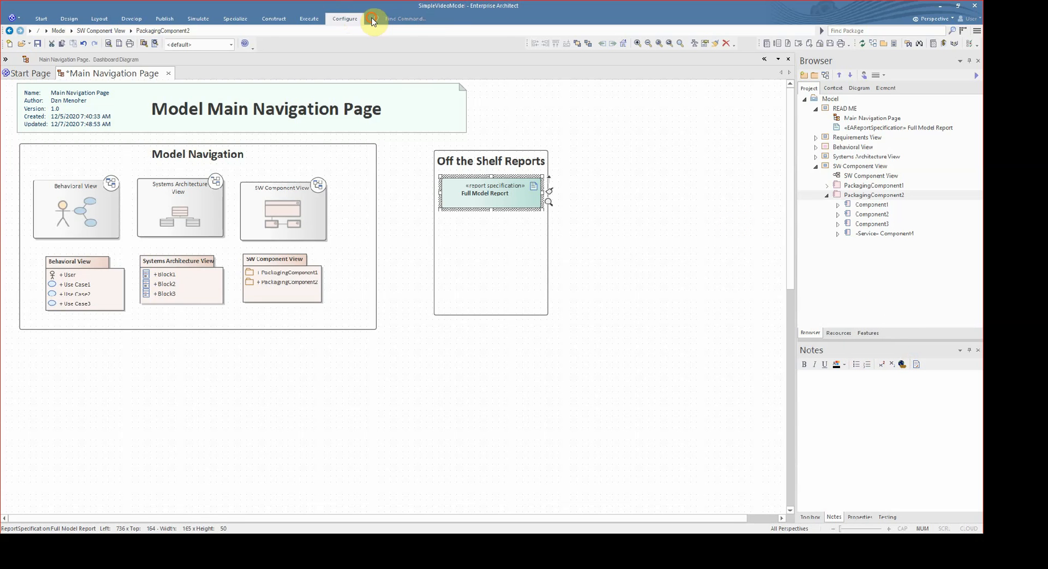
# - Show the model's Document Generation resources and expand the user templates and the system report templates for review
pyautogui.click(345, 19)
pyautogui.click(326, 40)
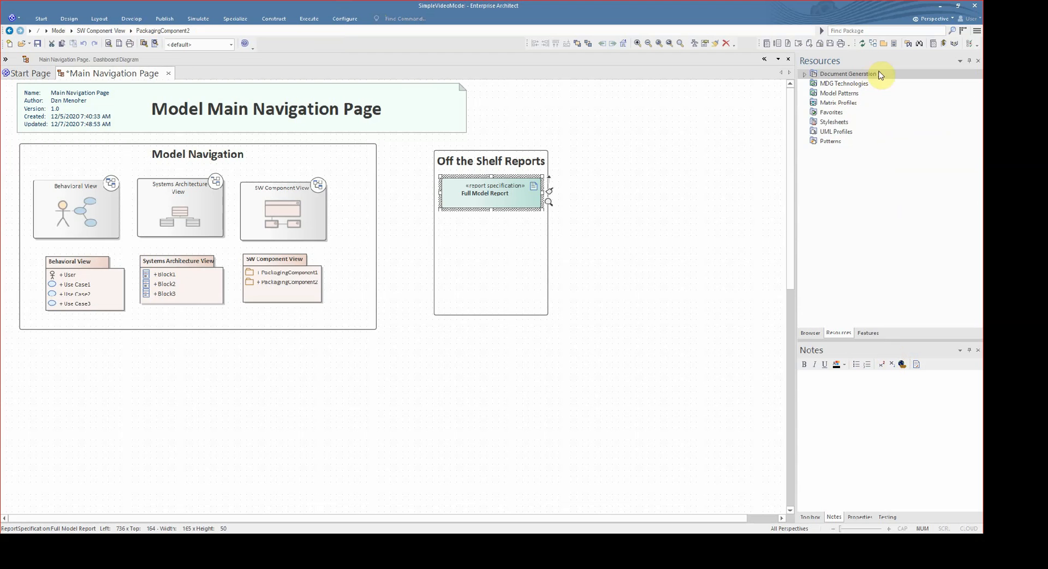
pyautogui.doubleClick(859, 76)
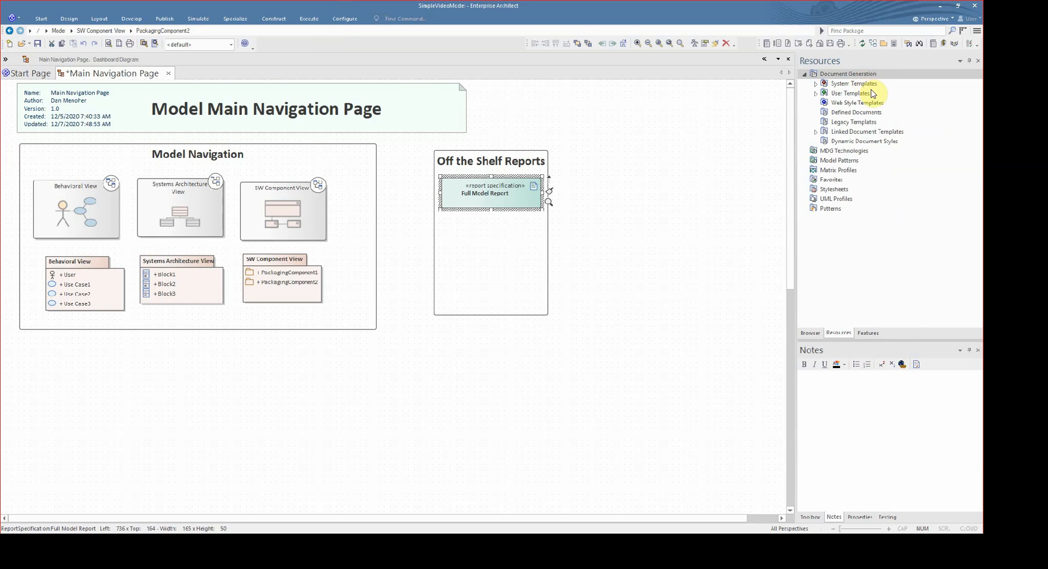
pyautogui.doubleClick(867, 95)
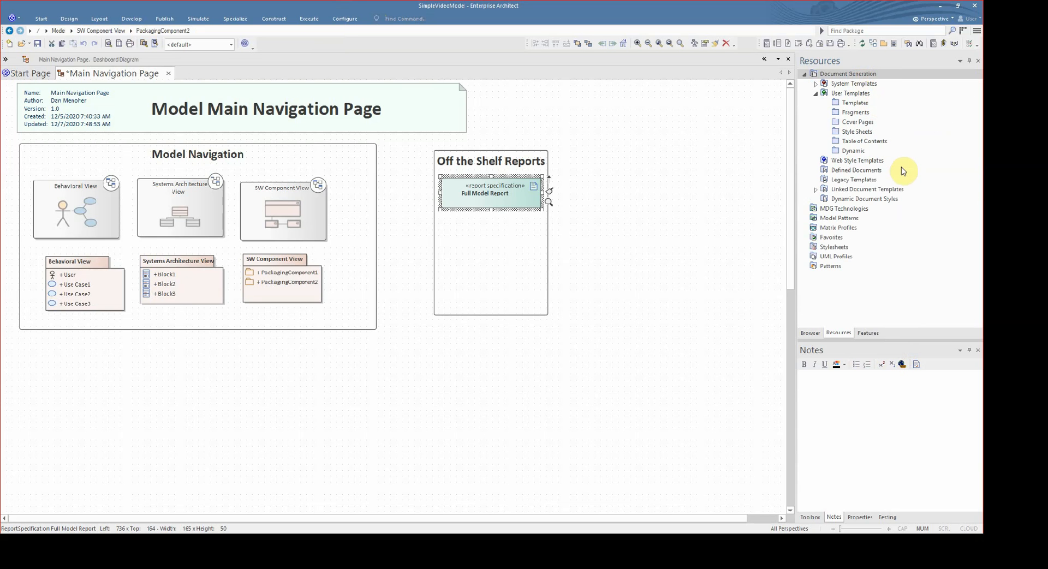
pyautogui.doubleClick(867, 85)
pyautogui.doubleClick(880, 93)
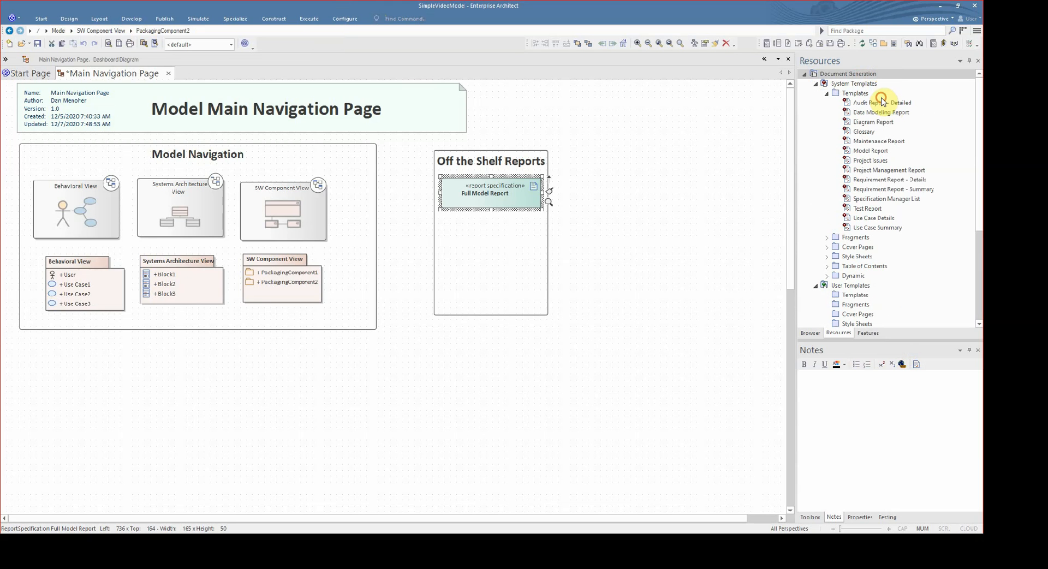
# - Open the Full Model Report's generation settings, review the templates offered there, and close the settings
pyautogui.doubleClick(498, 211)
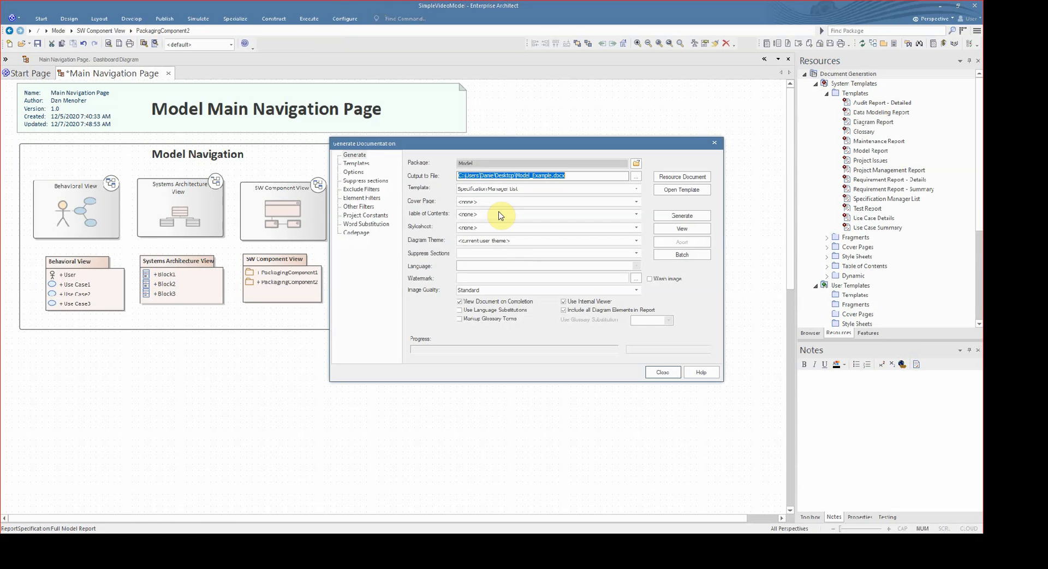
pyautogui.click(636, 188)
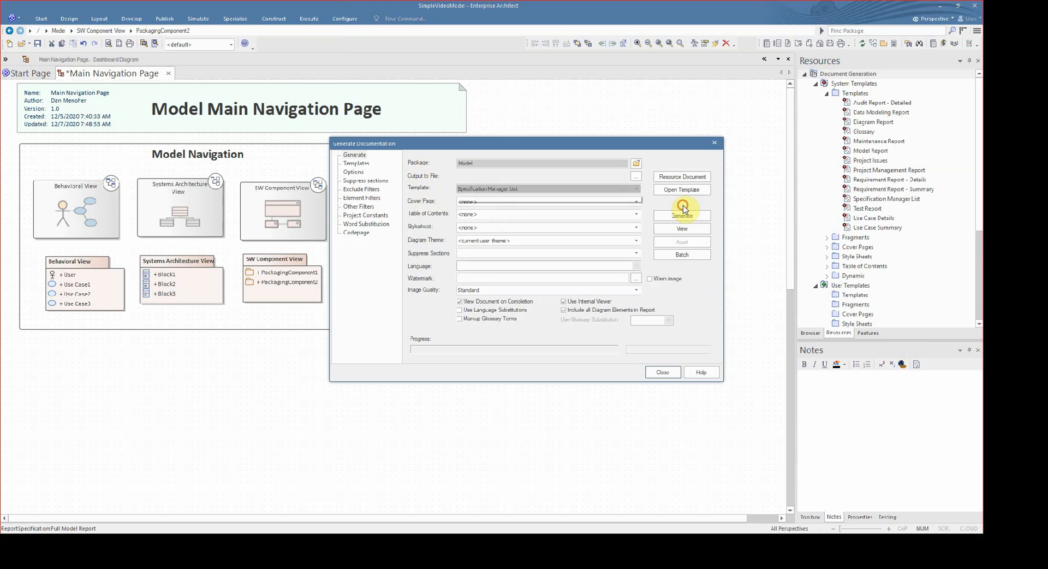
pyautogui.scroll(2, 586, 222)
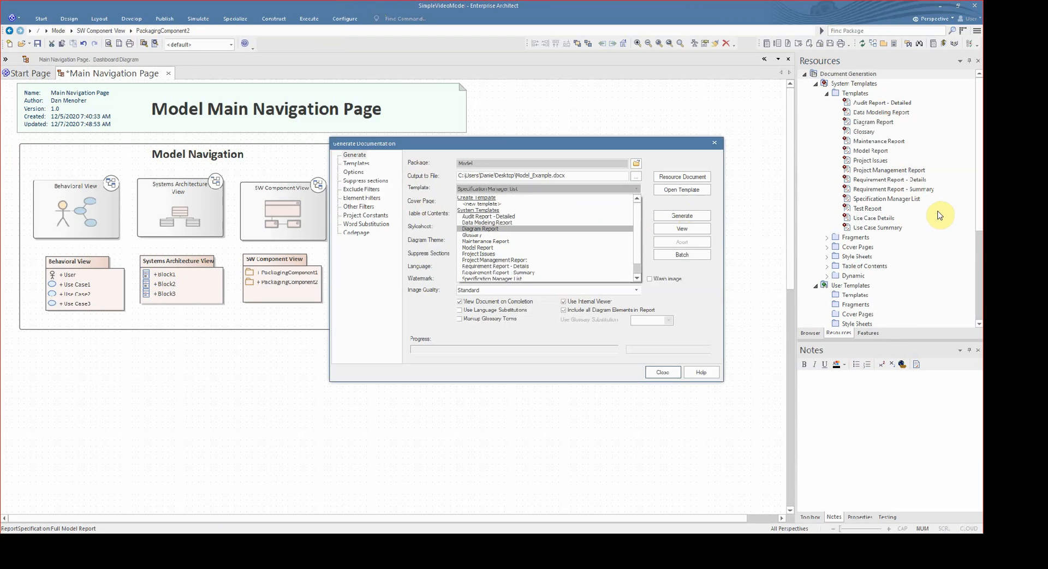
pyautogui.click(704, 399)
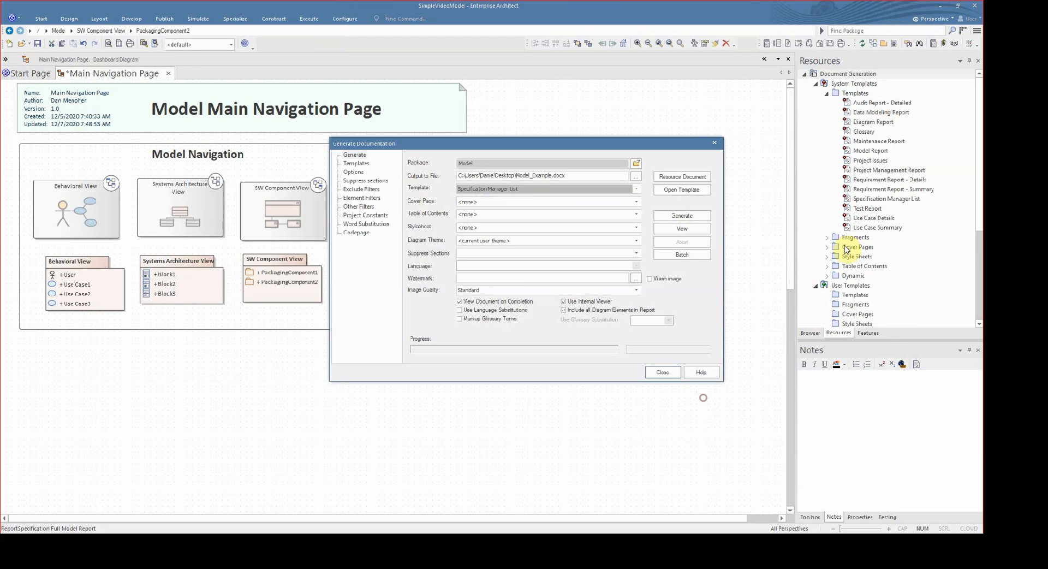
pyautogui.press('Escape')
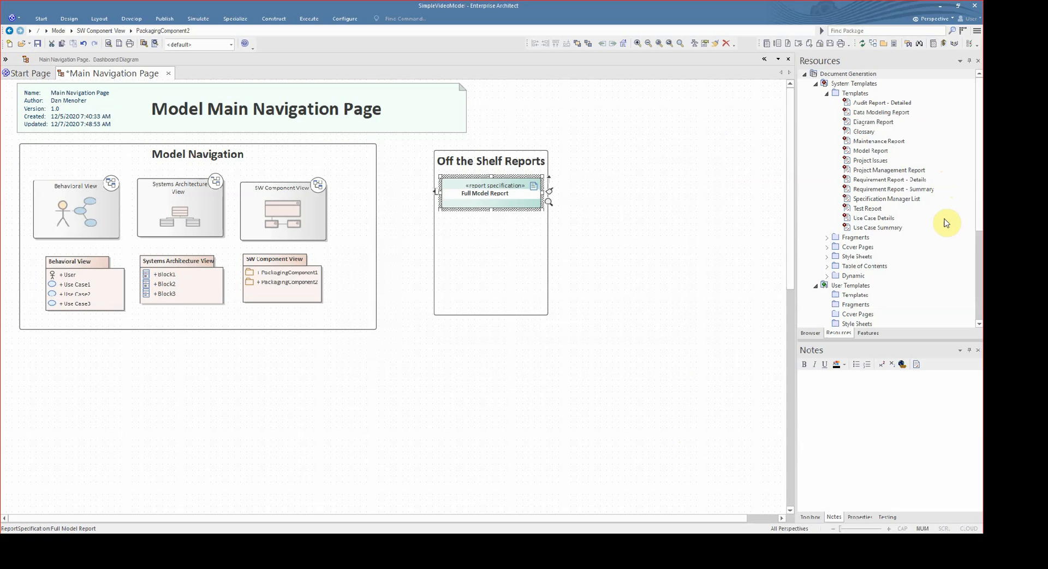
# - Open the Specification Manager List system template and save a copy named Specification Manager List-DSM-2020-12-07-DSM in the Templates group
pyautogui.click(945, 217)
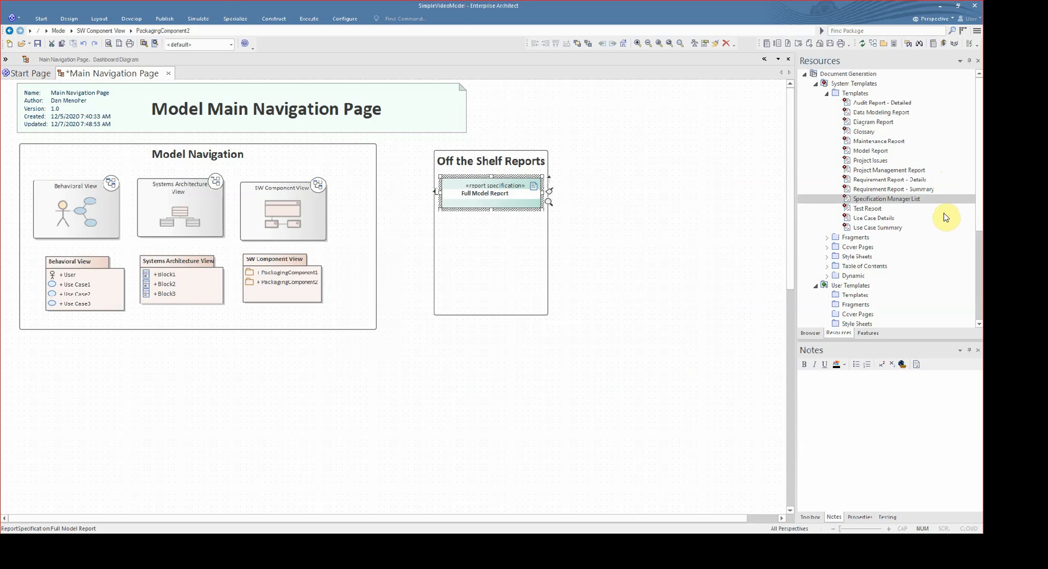
pyautogui.doubleClick(945, 216)
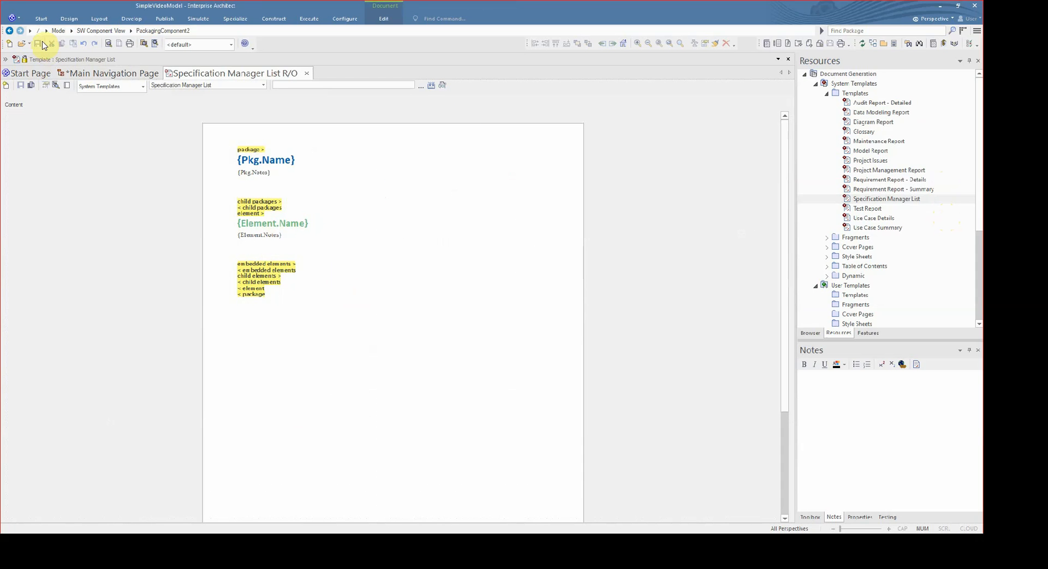
pyautogui.click(31, 86)
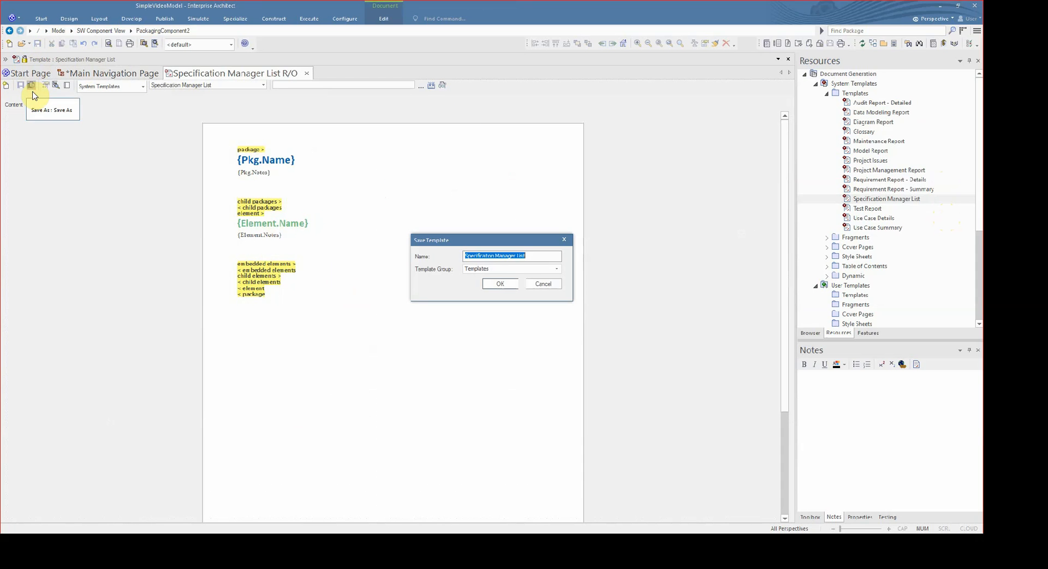
pyautogui.click(571, 272)
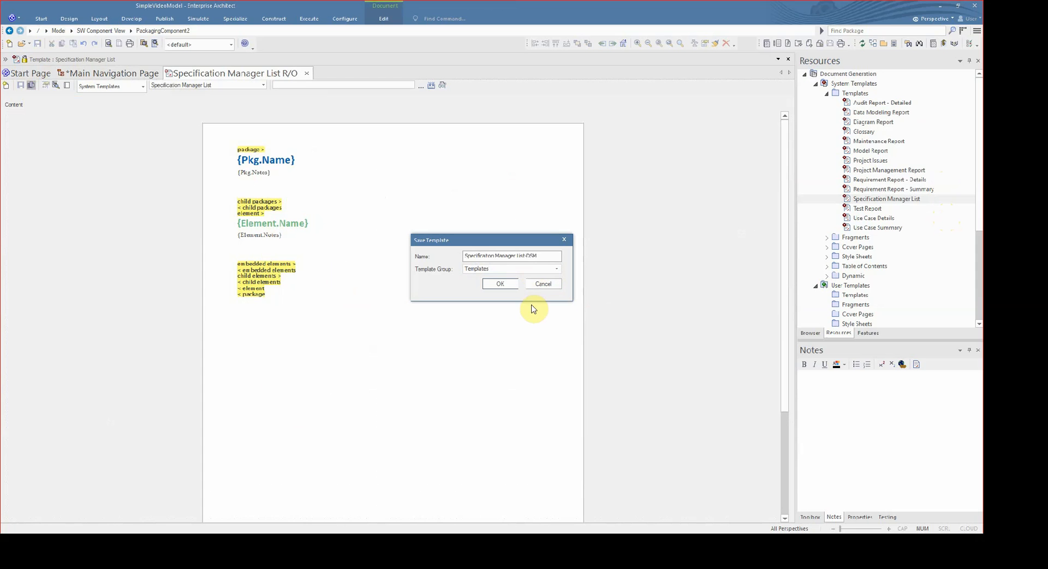
pyautogui.click(499, 285)
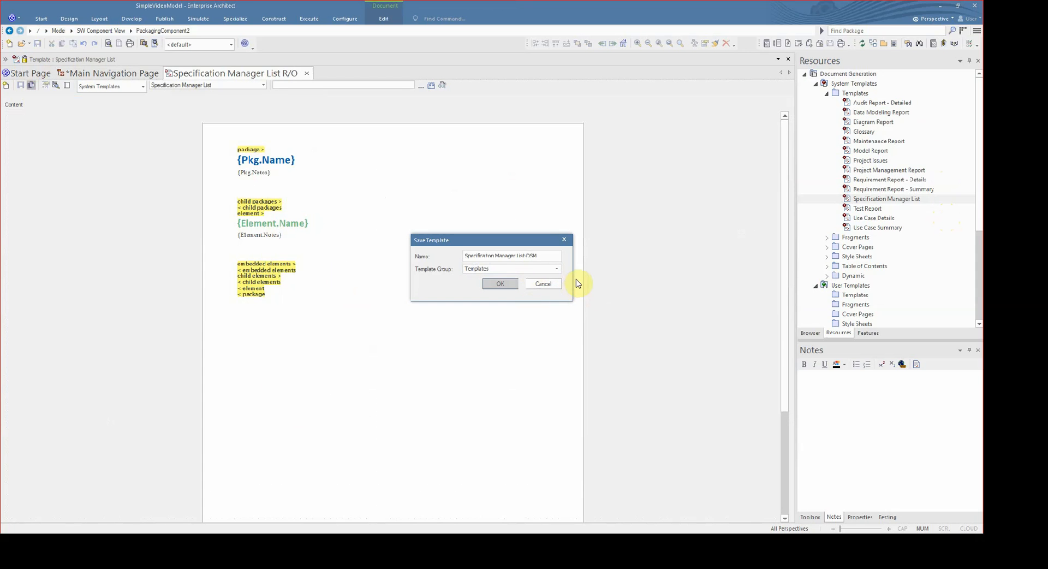
pyautogui.click(541, 256)
pyautogui.write('-2020-')
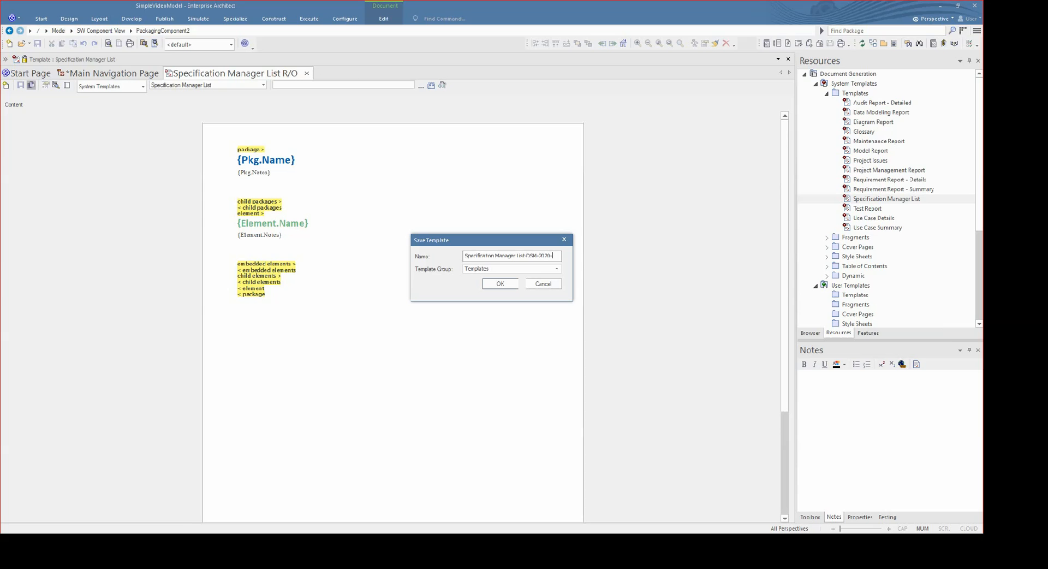
pyautogui.write('12')
pyautogui.write('-02')
pyautogui.write('-DSM')
pyautogui.press('Return')
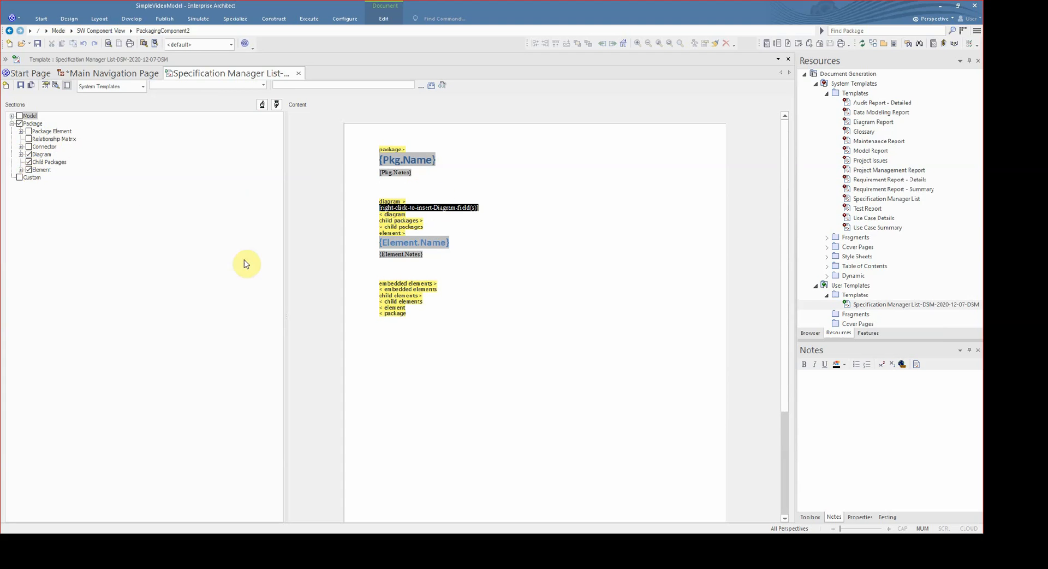
# - Replace the placeholder text in the template's diagram section with a Diagram Image field
pyautogui.click(509, 227)
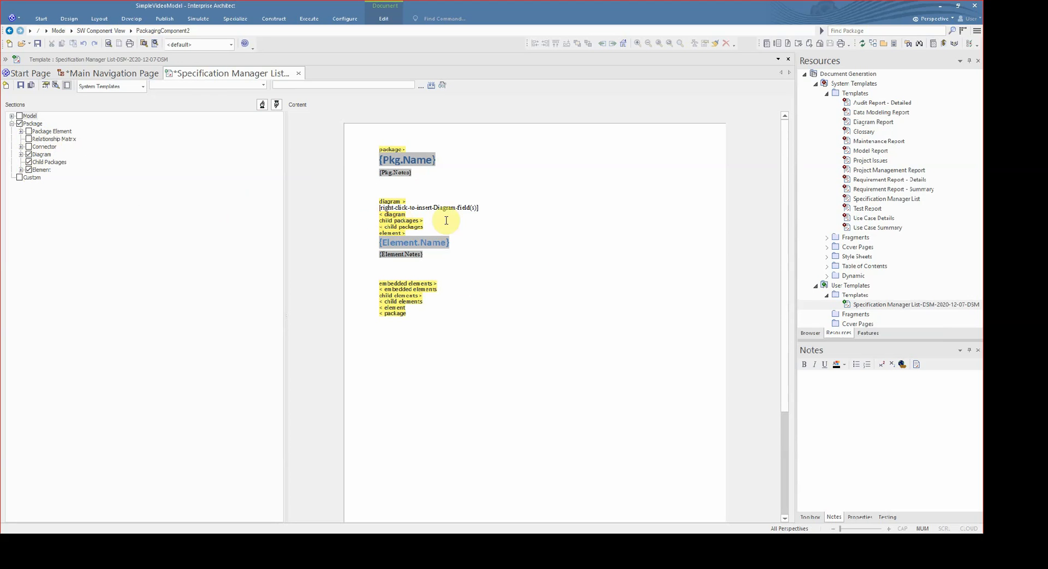
pyautogui.moveTo(481, 208); pyautogui.dragTo(396, 220)
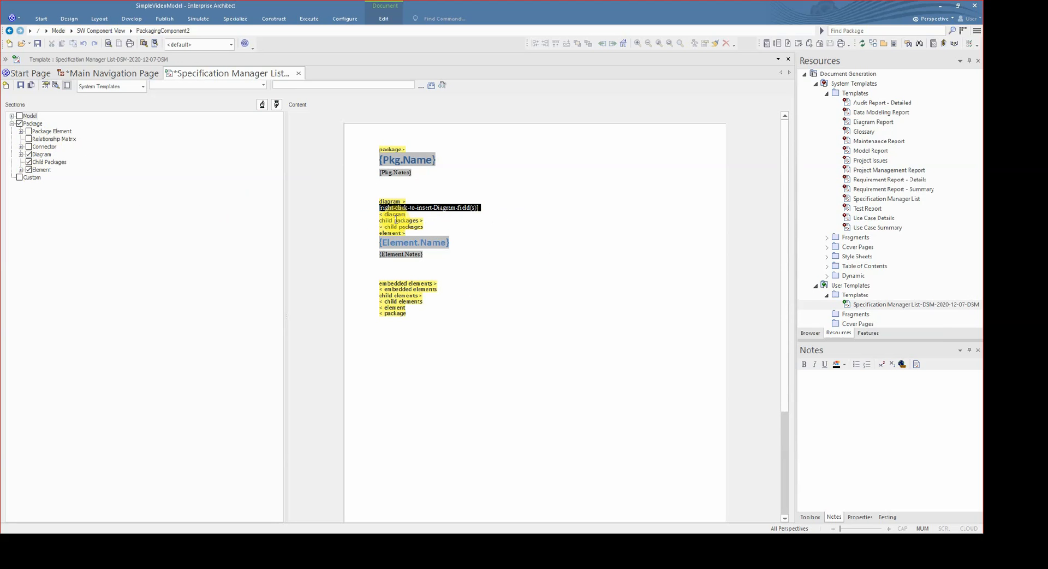
pyautogui.press('Delete')
pyautogui.press('Return')
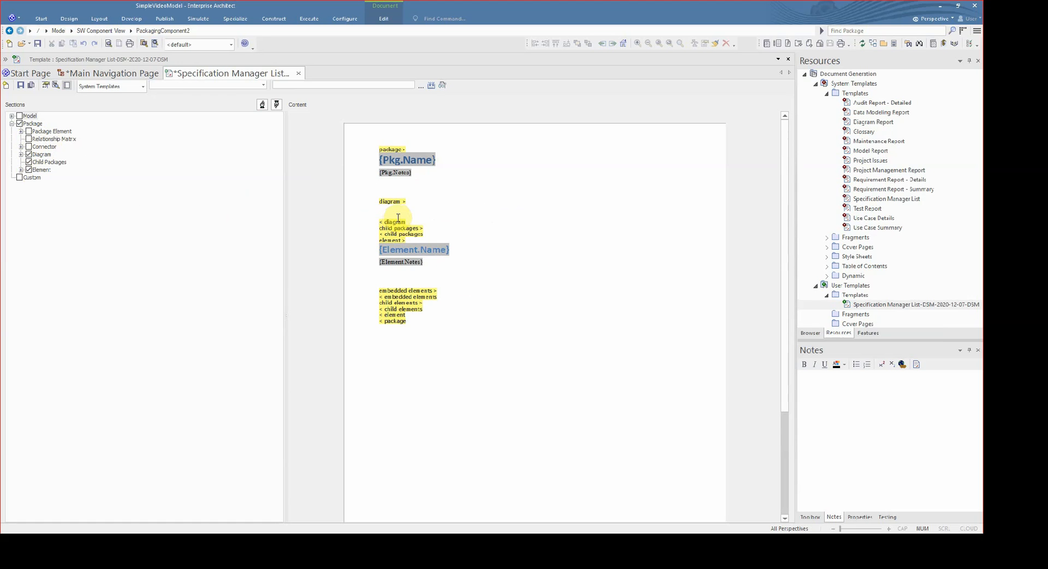
pyautogui.rightClick(406, 221)
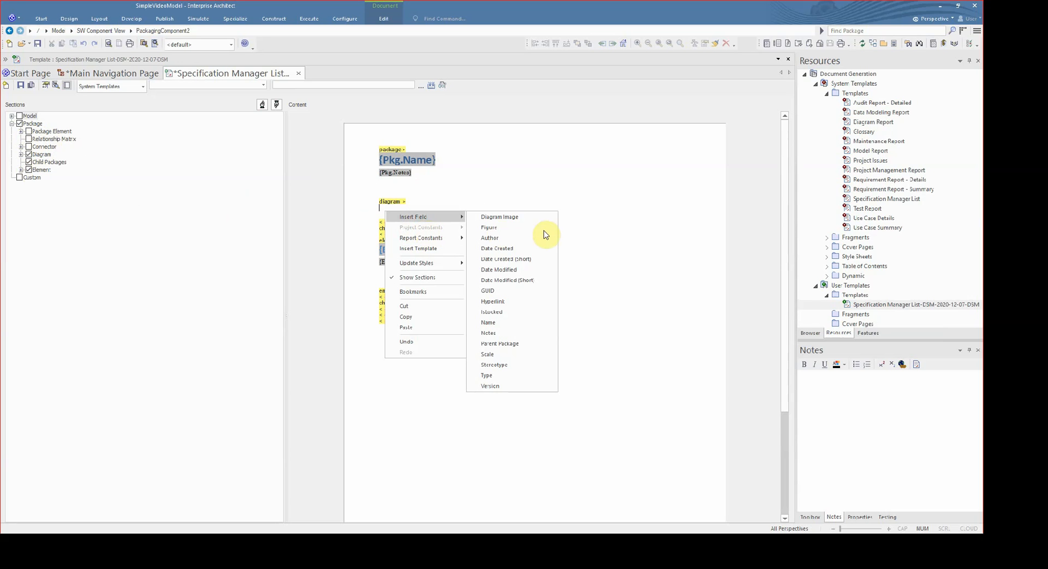
pyautogui.click(550, 218)
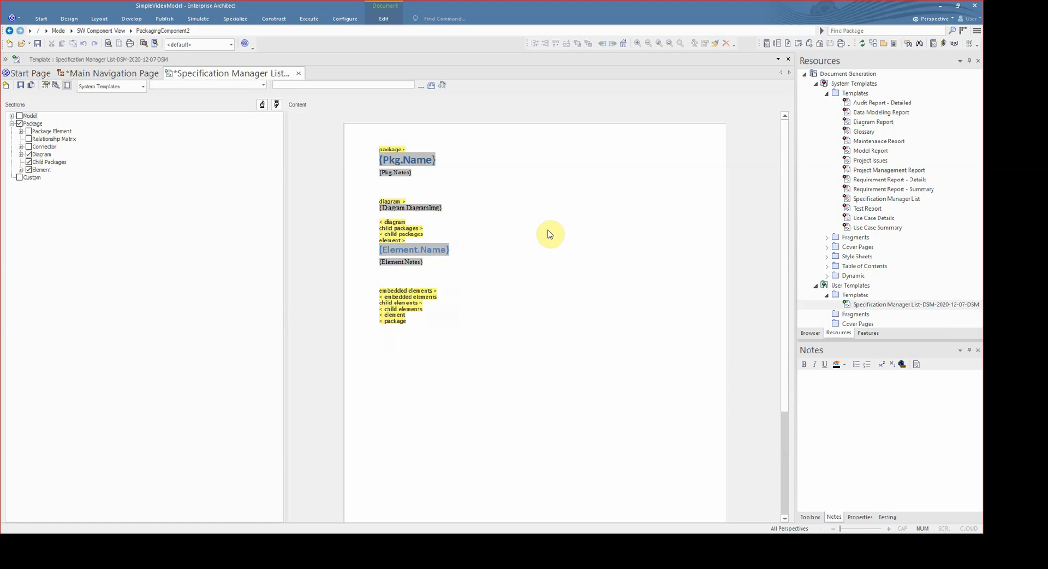
# - Insert the diagram's Notes field on a new line below the diagram image field
pyautogui.press('Return')
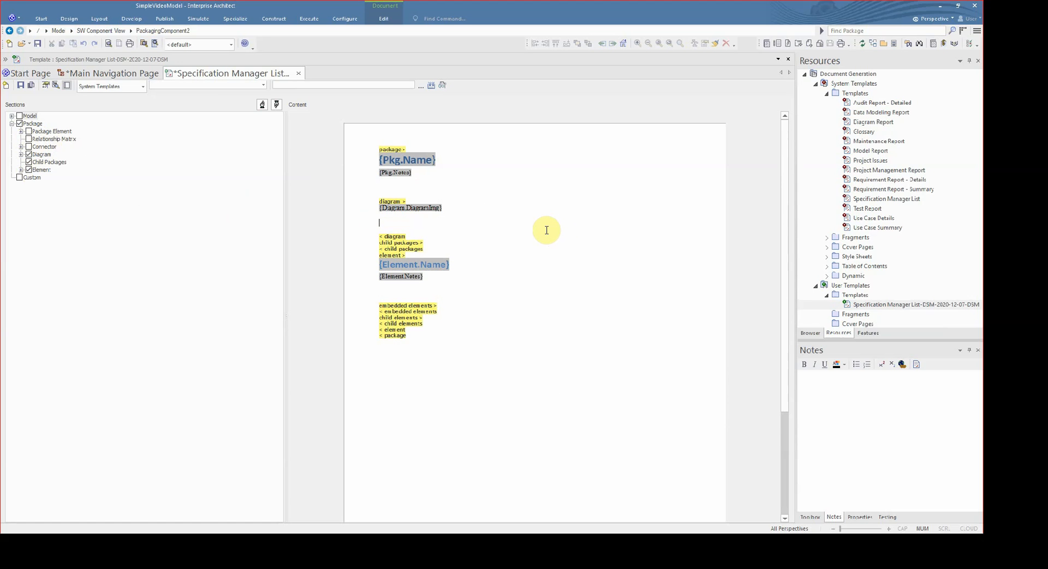
pyautogui.rightClick(425, 233)
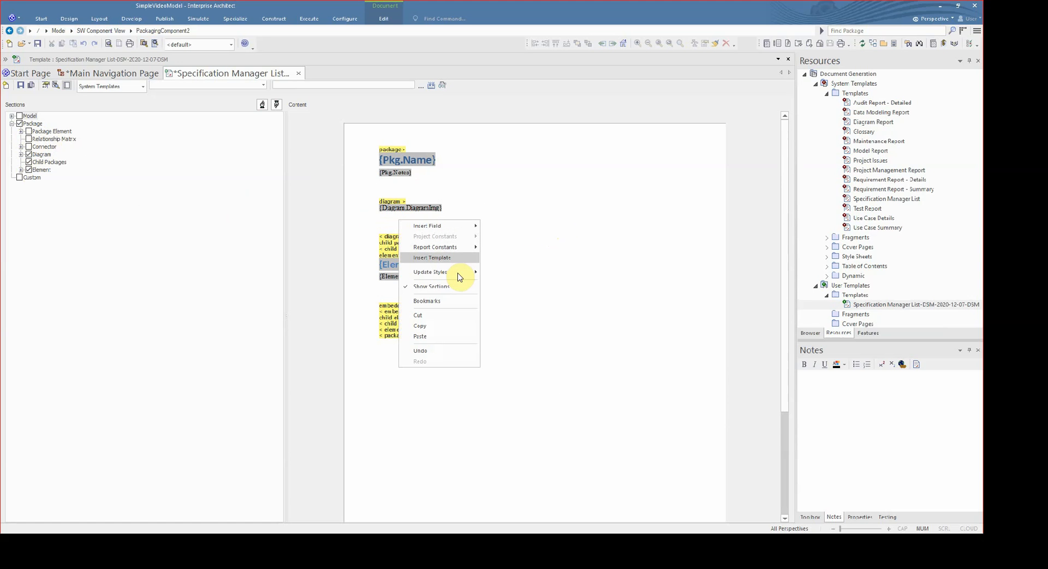
pyautogui.moveTo(467, 227)
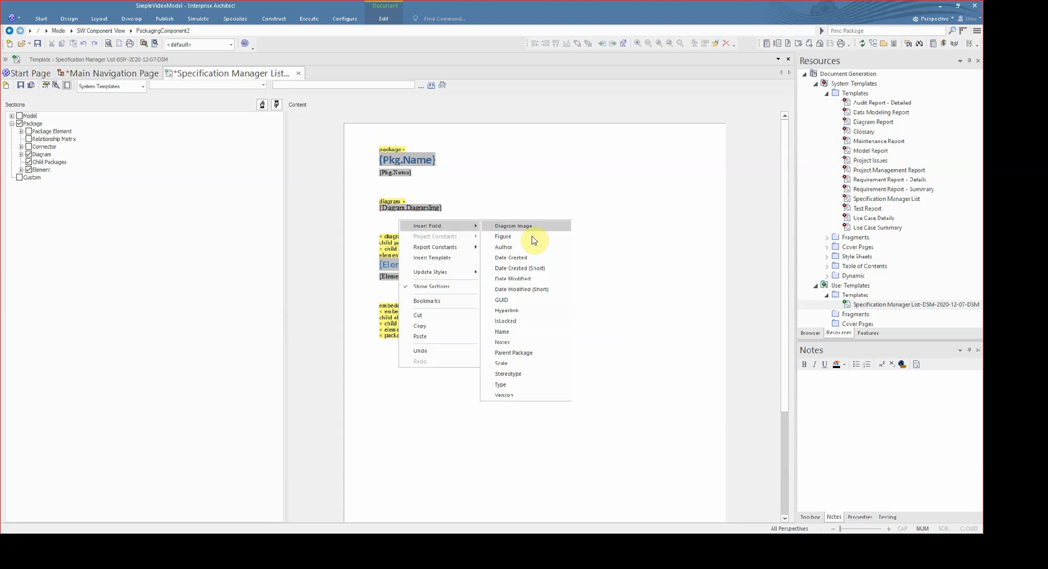
pyautogui.click(563, 342)
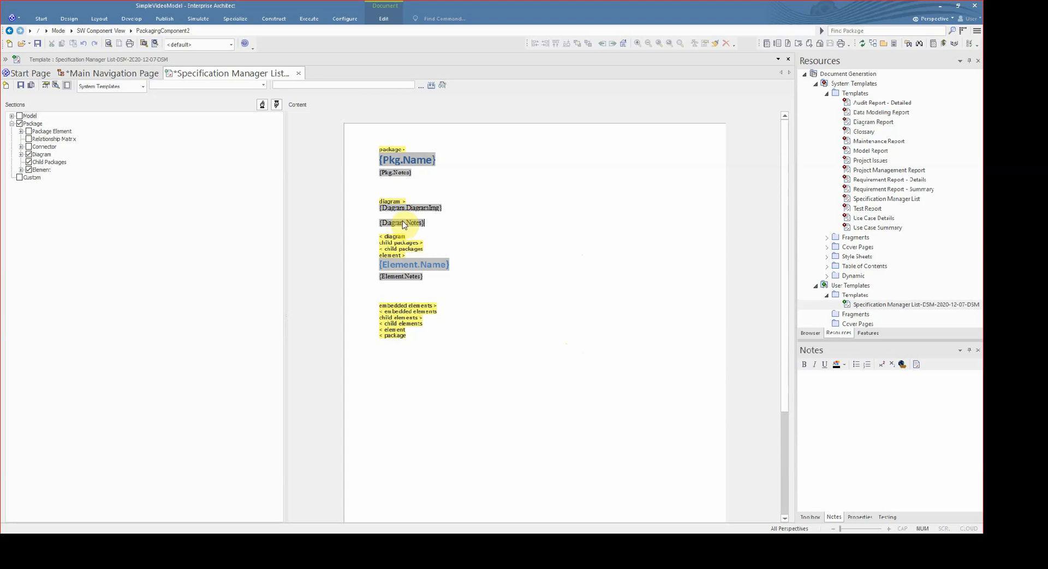
# - Center the diagram image field horizontally on the template page
pyautogui.moveTo(403, 222); pyautogui.dragTo(474, 221)
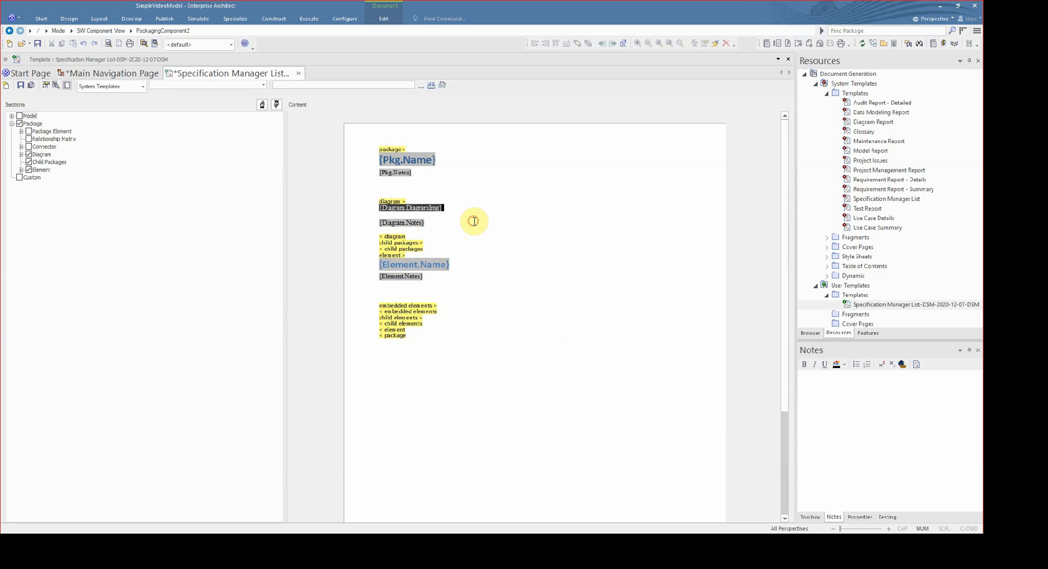
pyautogui.click(407, 22)
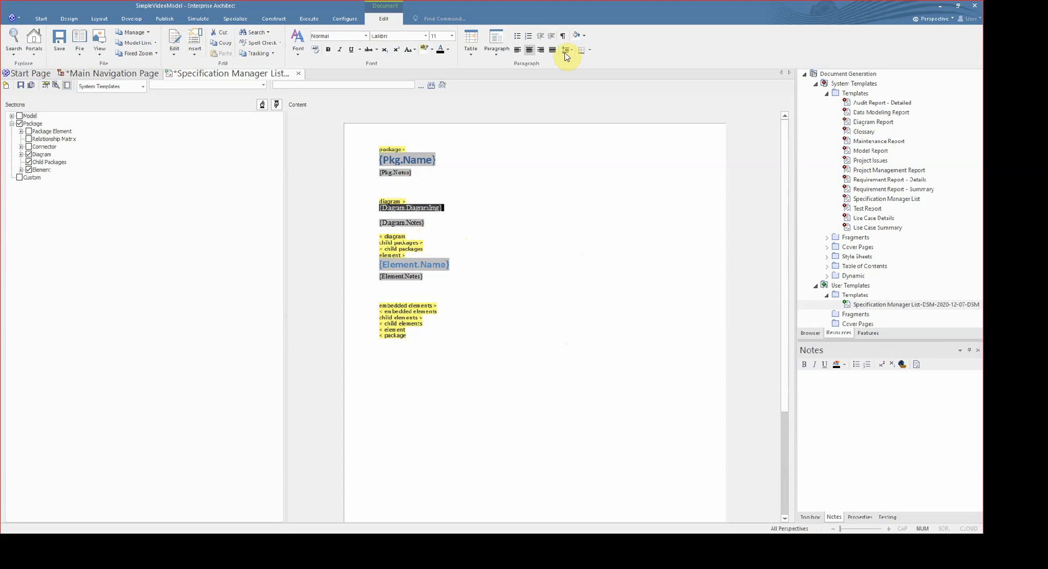
pyautogui.click(529, 49)
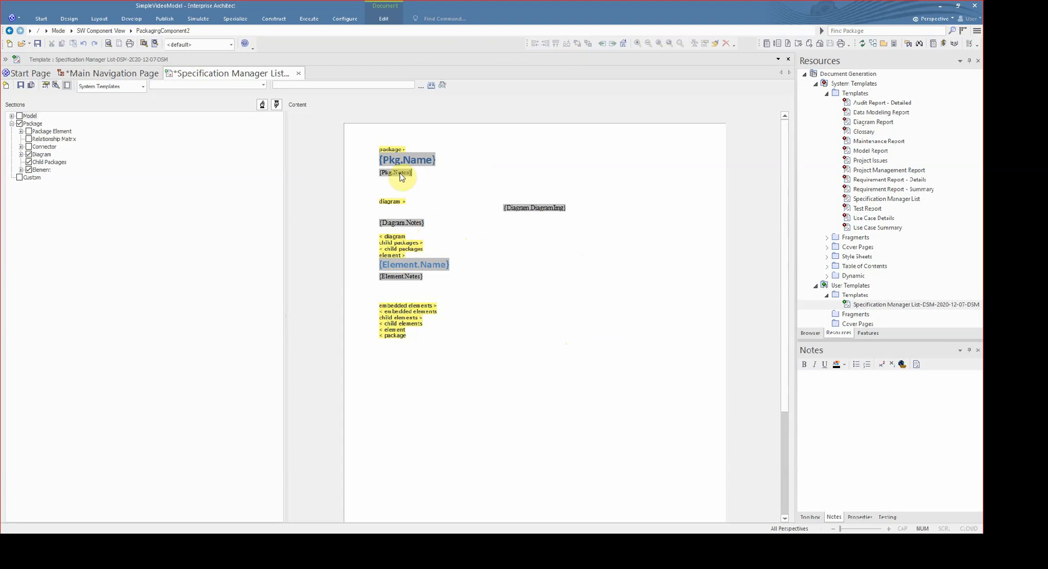
# - Apply numbering to the {Pkg.Name} heading and save the template
pyautogui.moveTo(381, 168); pyautogui.dragTo(468, 171)
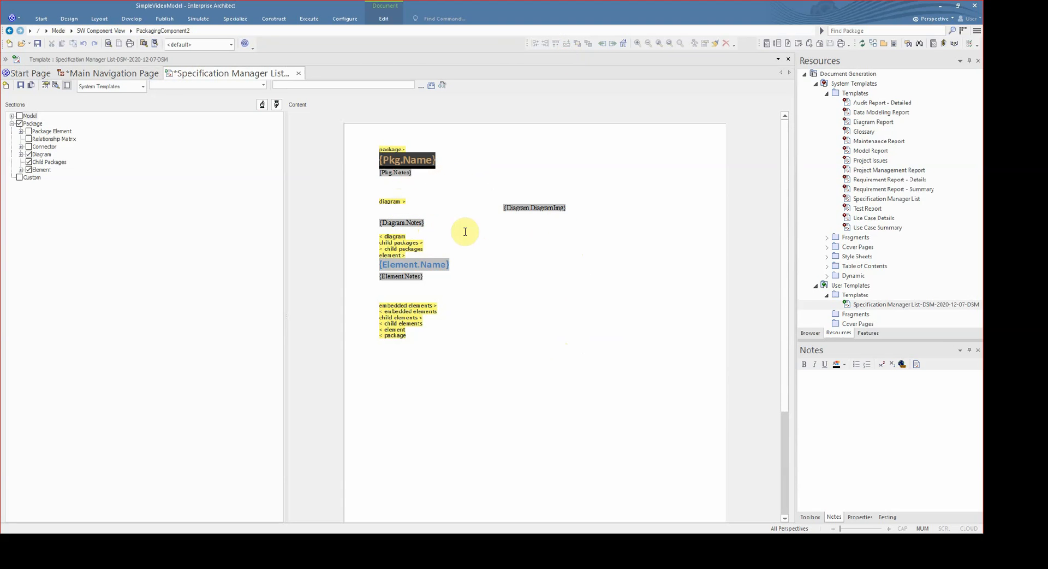
pyautogui.click(387, 20)
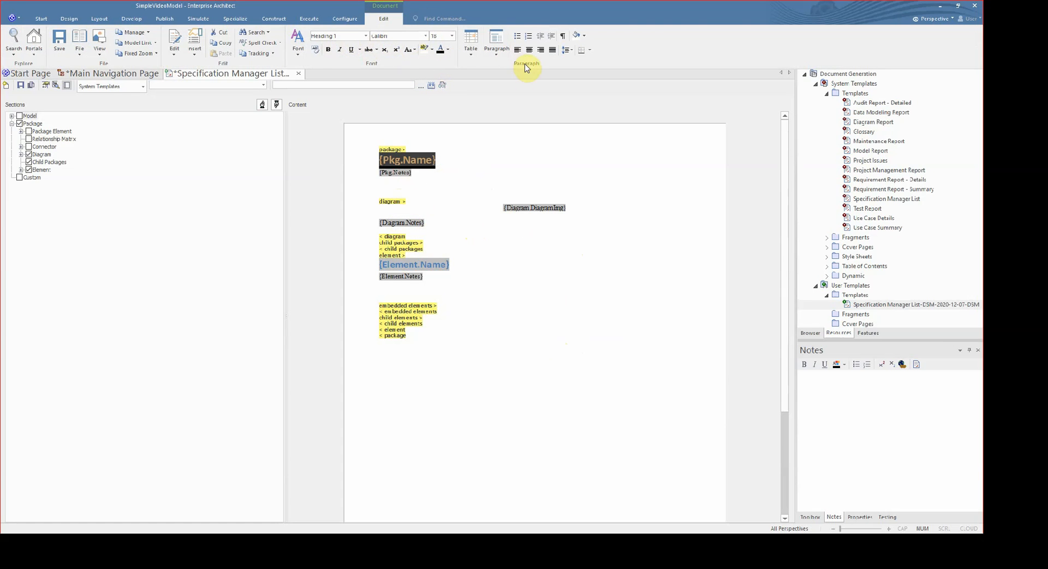
pyautogui.click(529, 37)
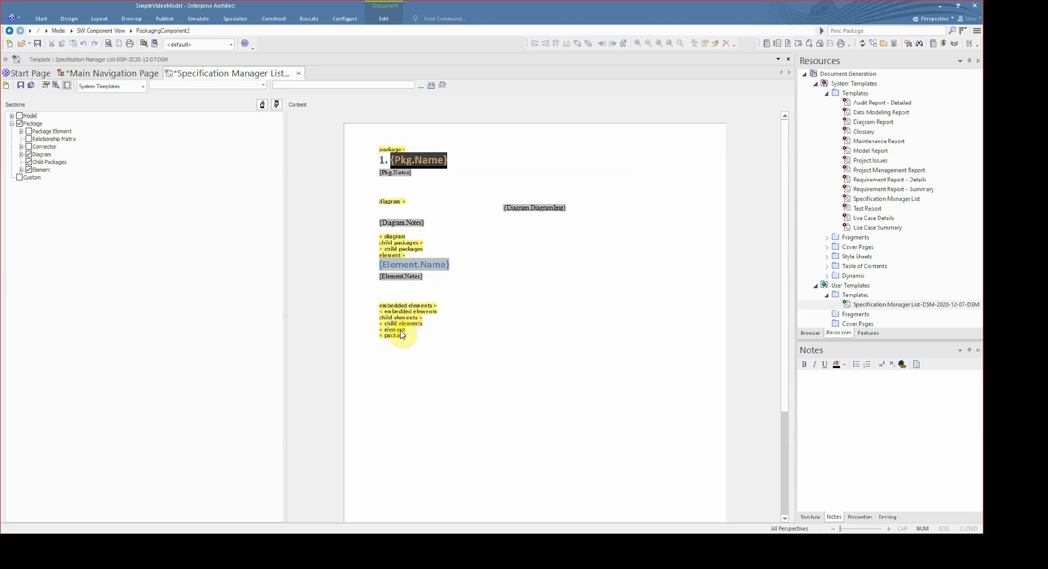
pyautogui.click(409, 319)
pyautogui.click(417, 306)
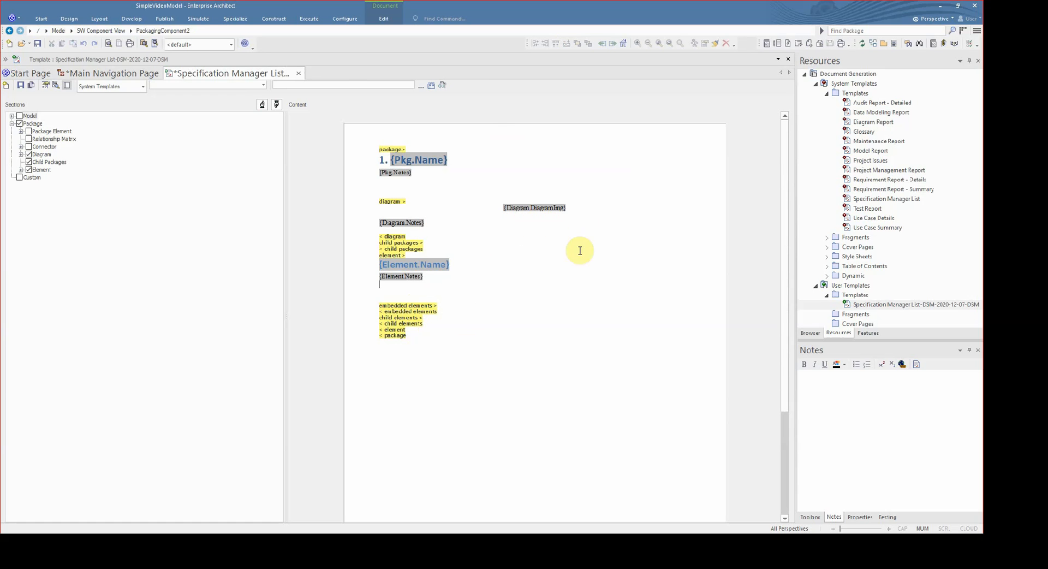
pyautogui.click(21, 86)
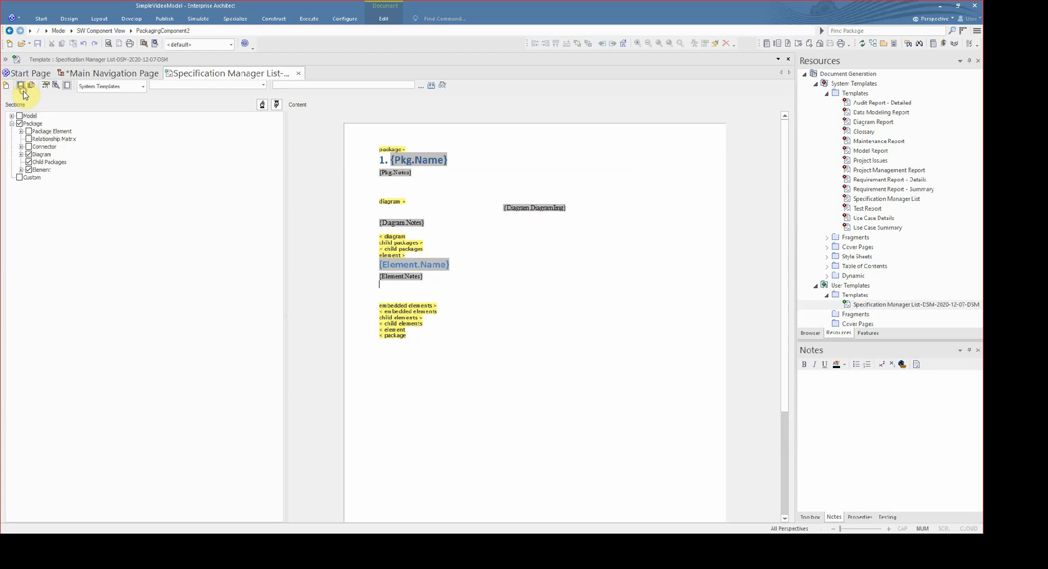
# - Set the Full Model Report's template to Specification Manager List-DSM-2020-12-07-DSM and its table of contents to Portrait
pyautogui.click(130, 77)
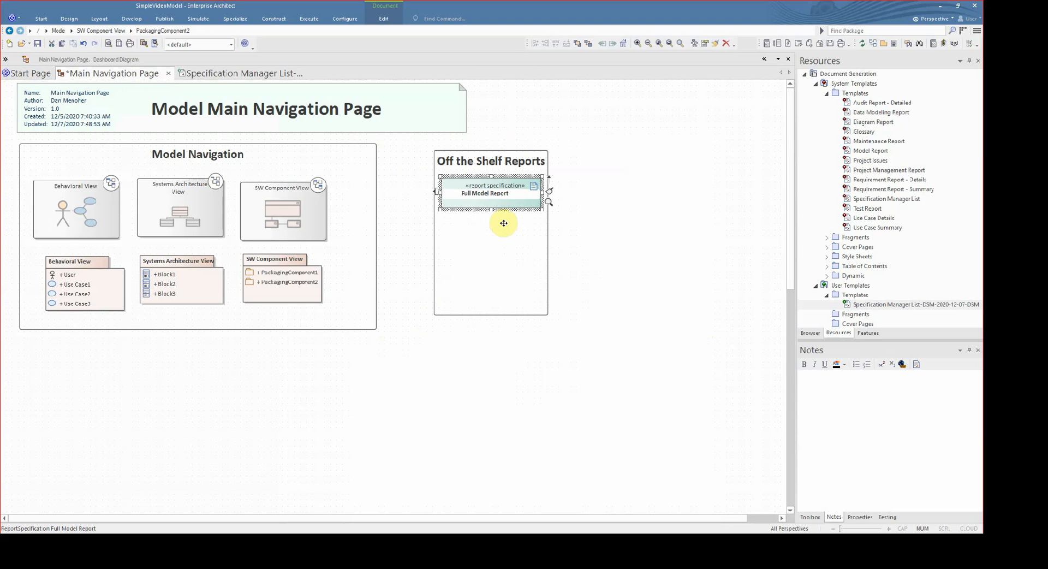
pyautogui.click(500, 190)
pyautogui.doubleClick(500, 189)
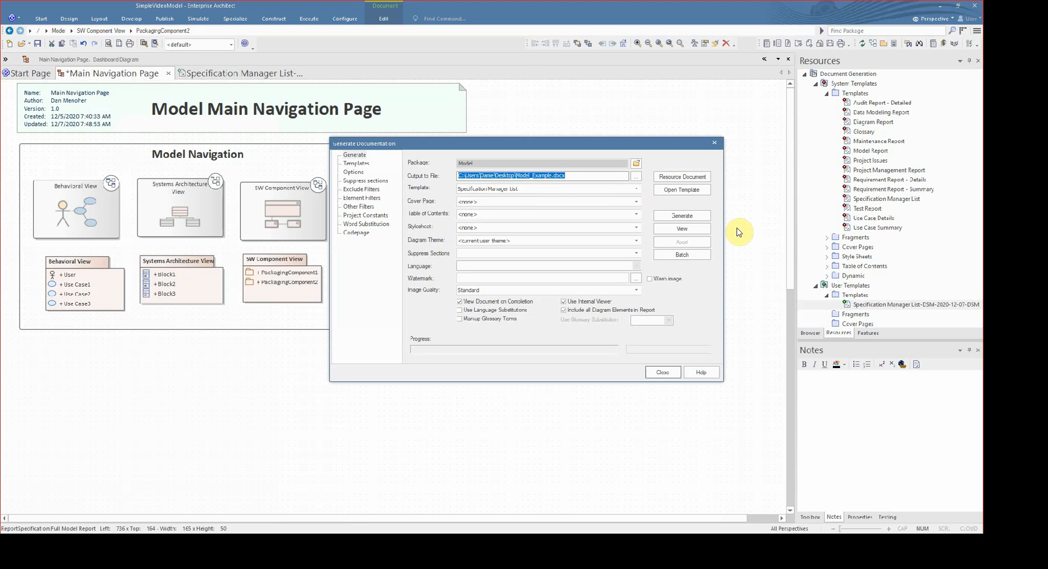
pyautogui.click(636, 189)
pyautogui.scroll(1, 599, 240)
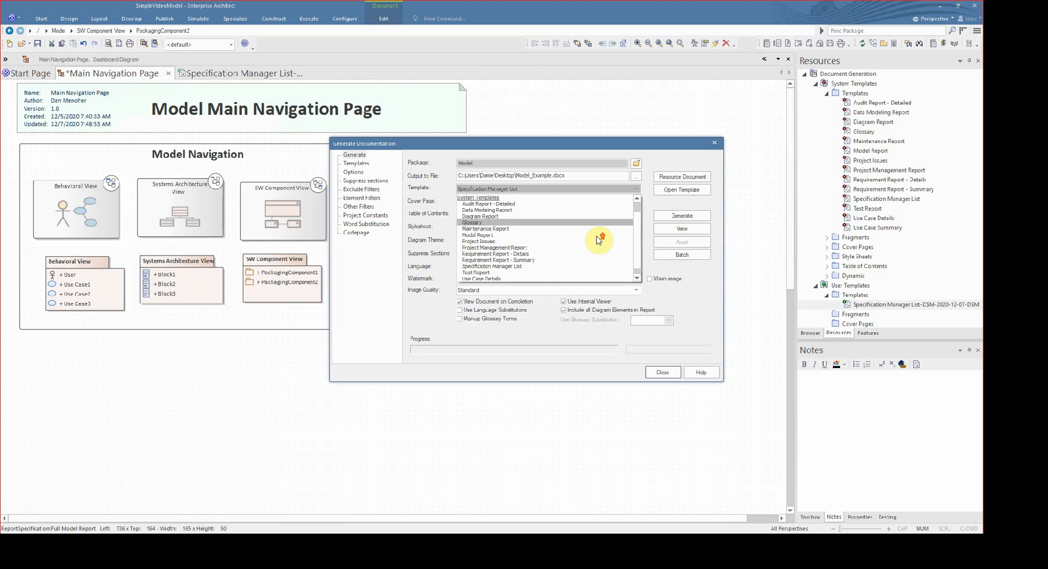
pyautogui.scroll(-3, 599, 240)
pyautogui.click(580, 226)
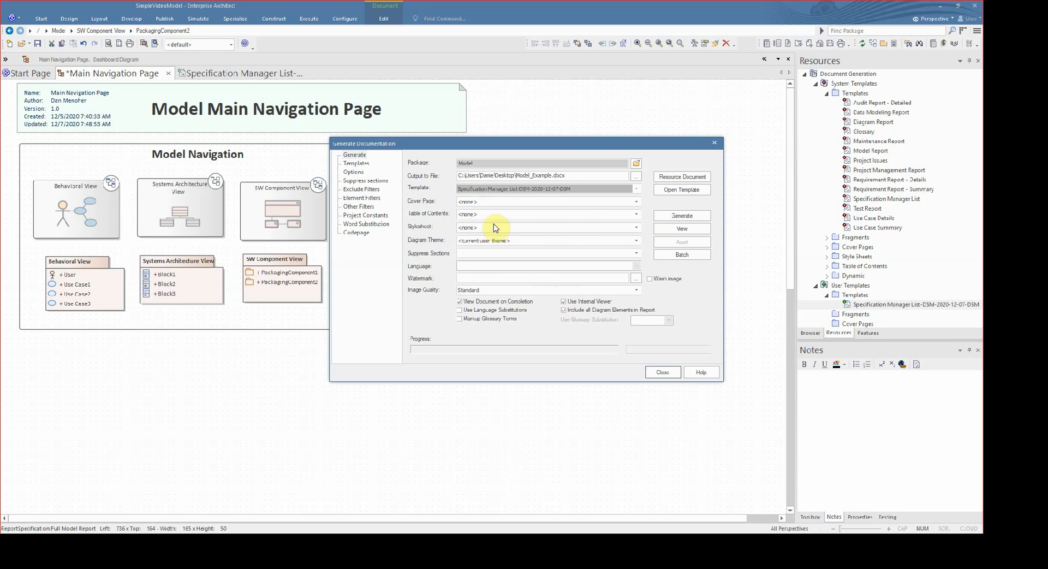
pyautogui.click(636, 215)
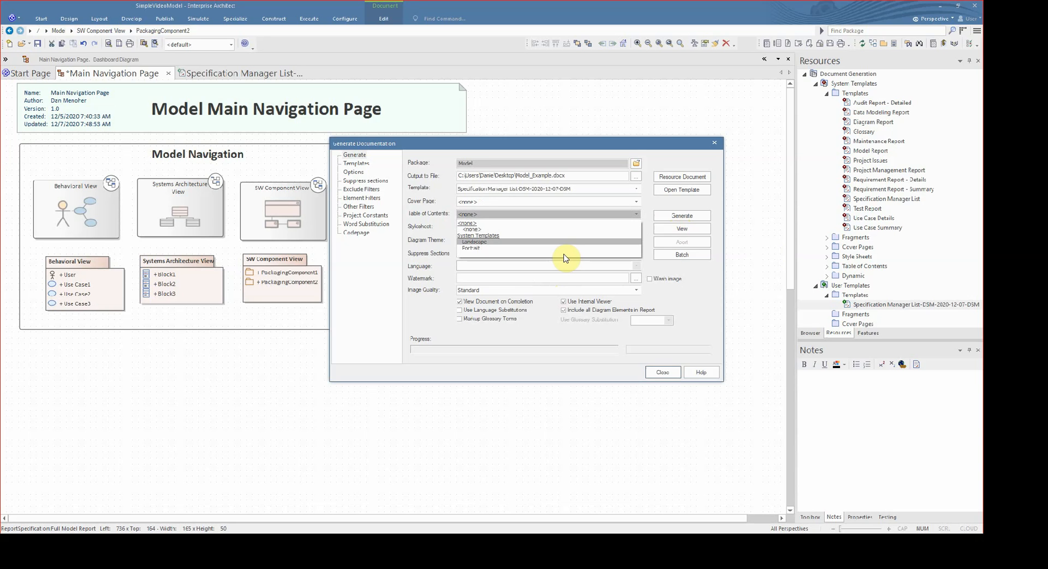
pyautogui.click(563, 249)
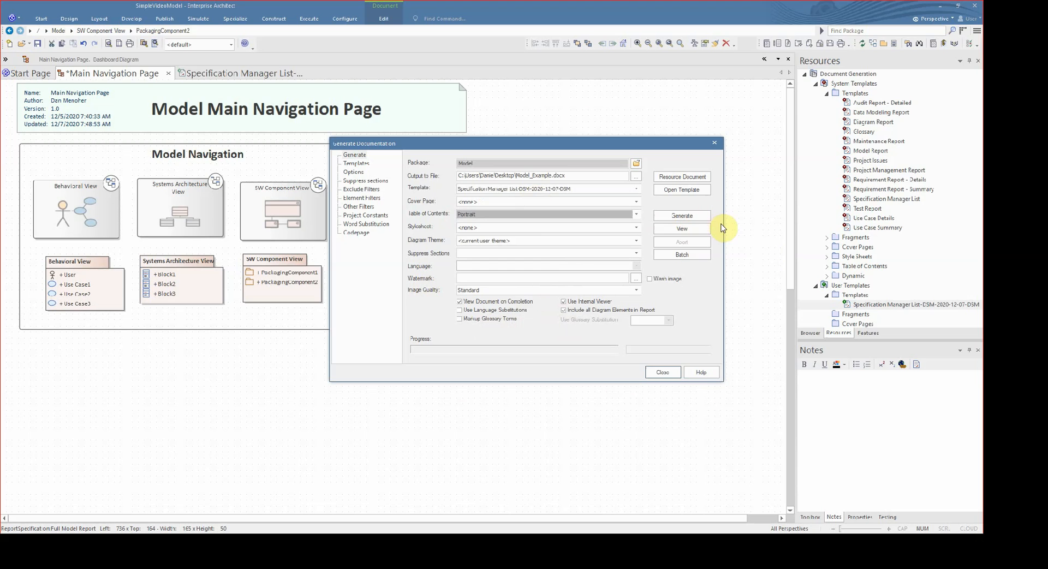
# - Generate the Full Model Report and review its table of contents, numbered package headings, diagrams and element notes
pyautogui.click(721, 232)
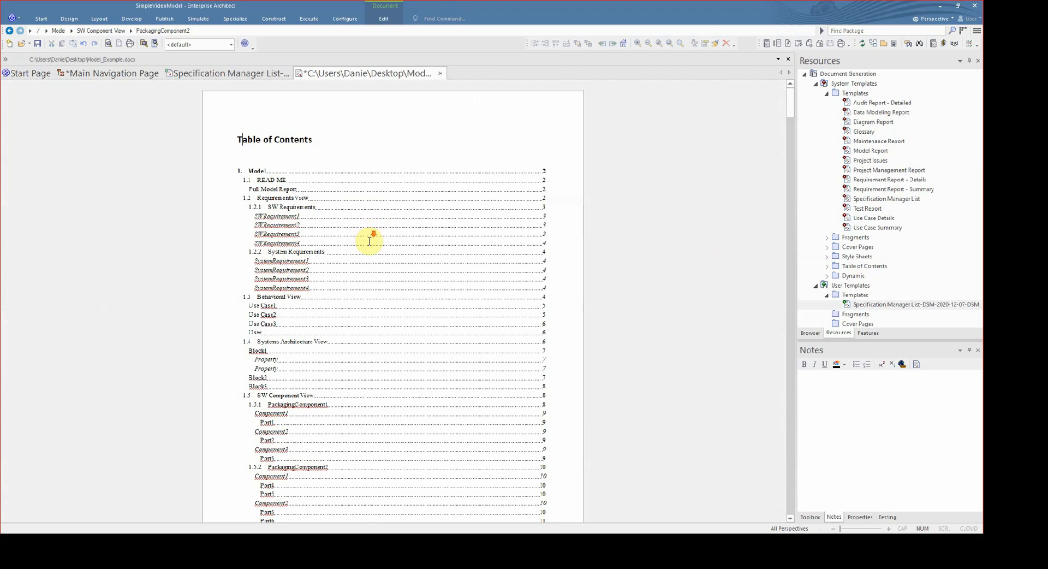
pyautogui.scroll(-9, 369, 241)
pyautogui.scroll(-3, 311, 370)
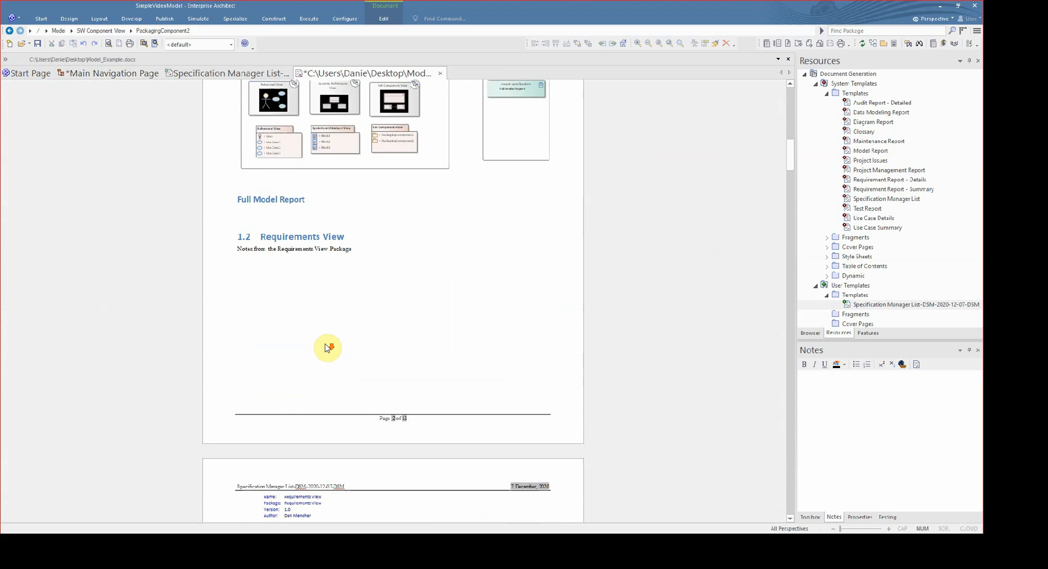
pyautogui.scroll(4, 421, 187)
pyautogui.scroll(-4, 311, 253)
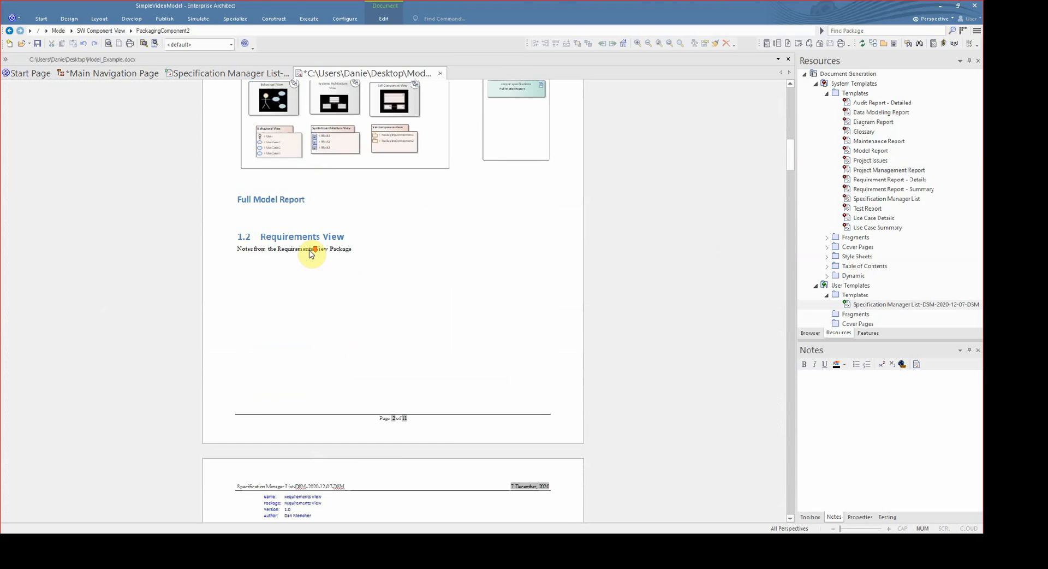
pyautogui.scroll(-3, 311, 252)
pyautogui.scroll(-4, 311, 253)
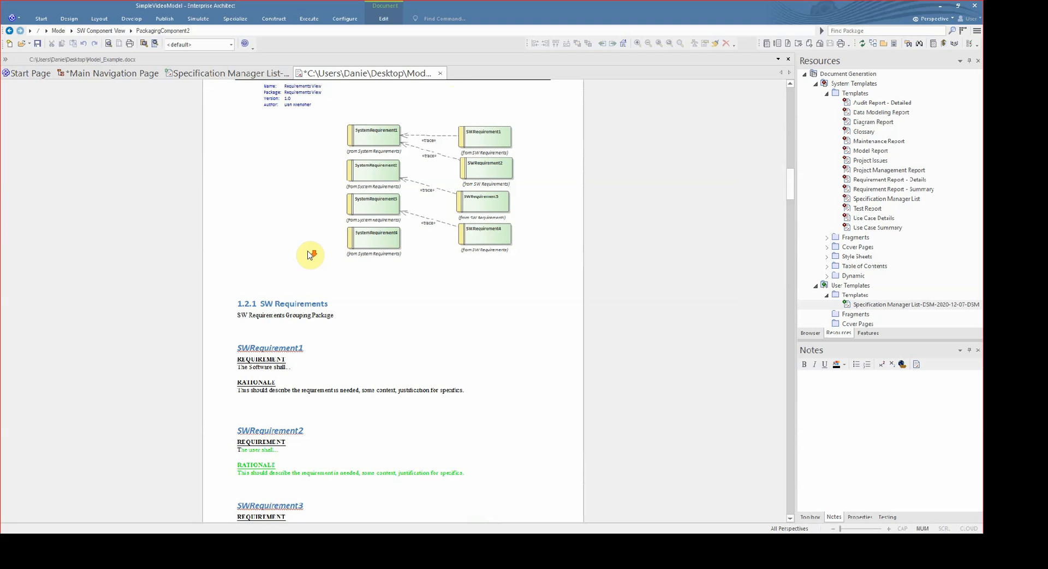
pyautogui.scroll(-4, 437, 230)
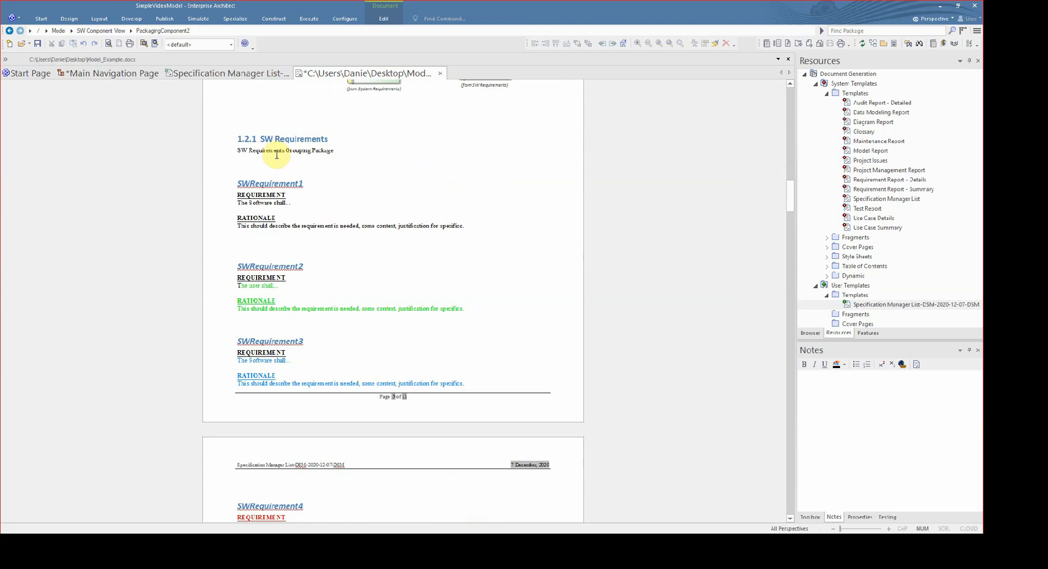
pyautogui.scroll(-20, 282, 318)
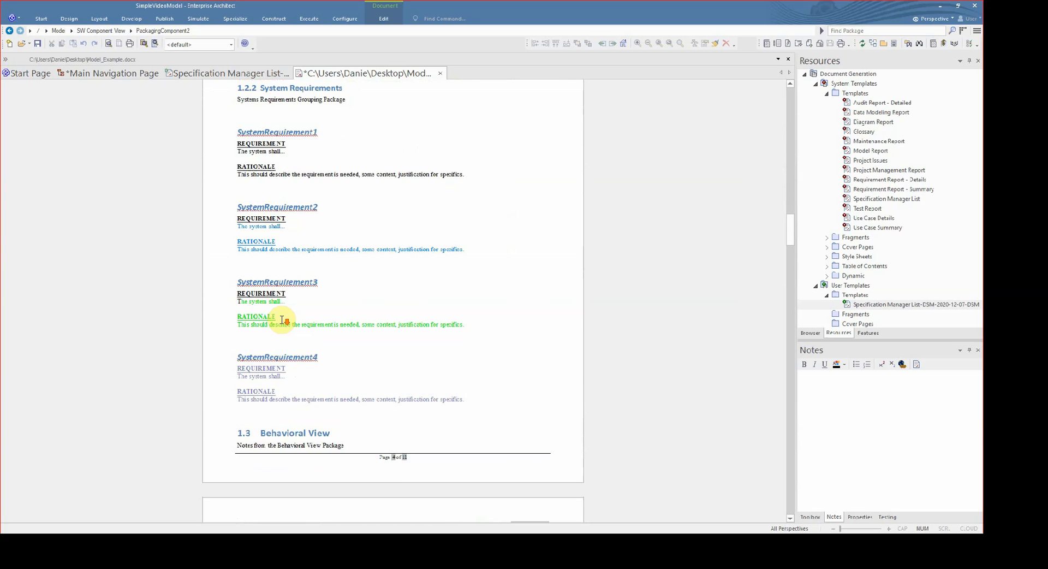
pyautogui.scroll(-20, 282, 320)
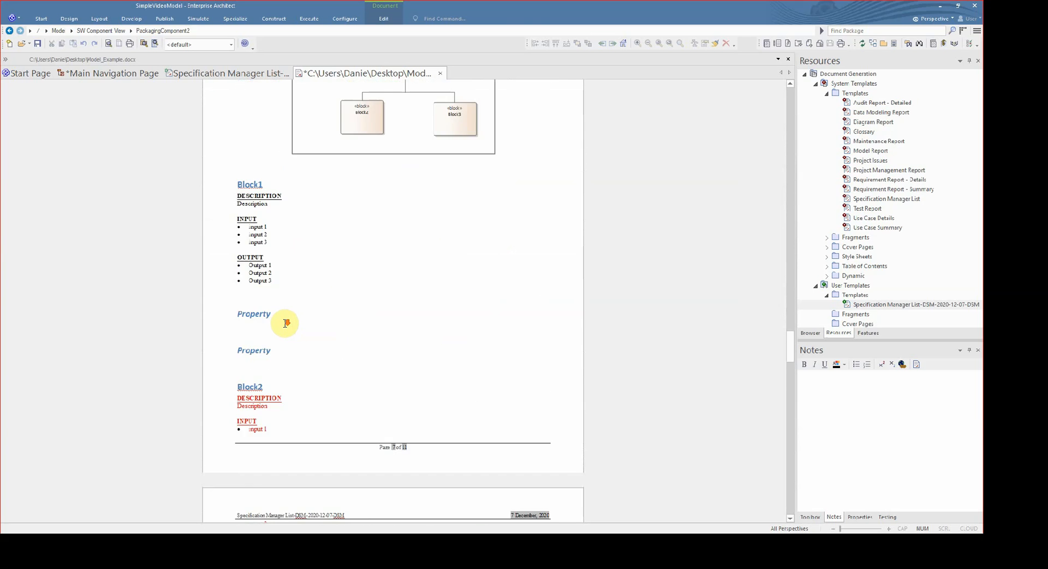
pyautogui.scroll(-15, 286, 324)
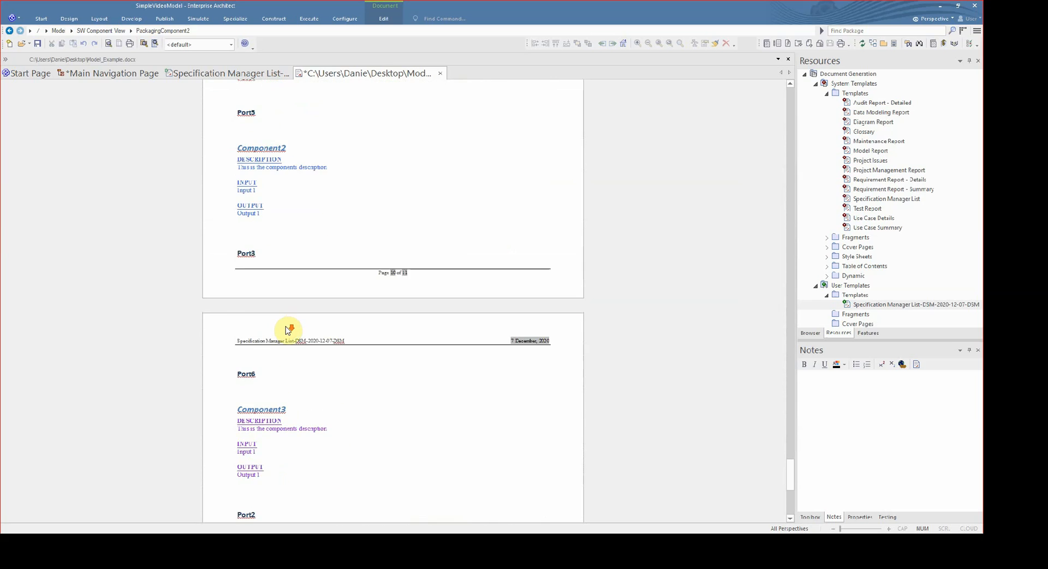
pyautogui.scroll(8, 286, 324)
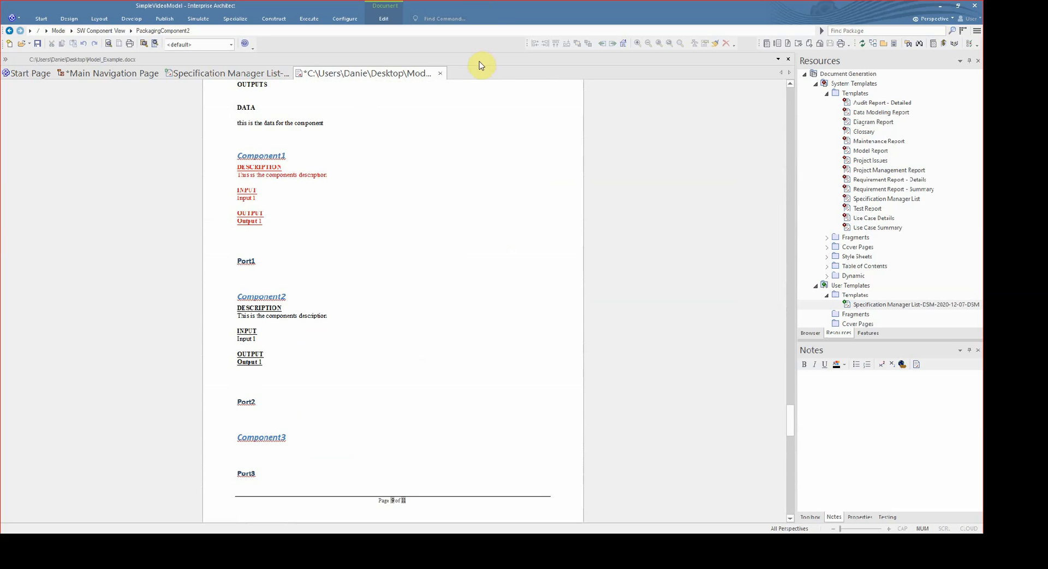
# - Close the generated report without saving and open the page header of the Specification Manager List template for editing
pyautogui.click(441, 73)
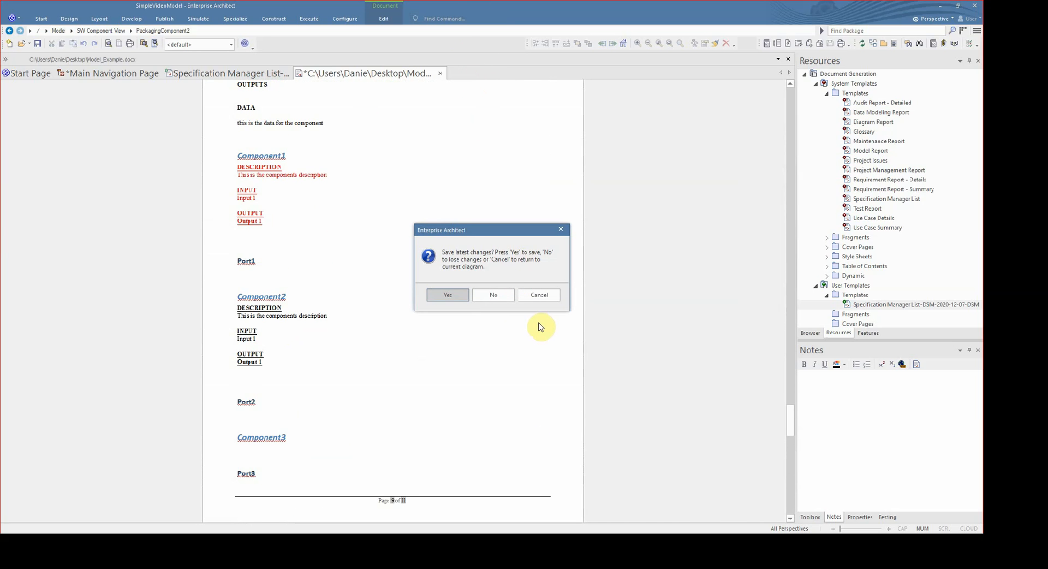
pyautogui.click(494, 295)
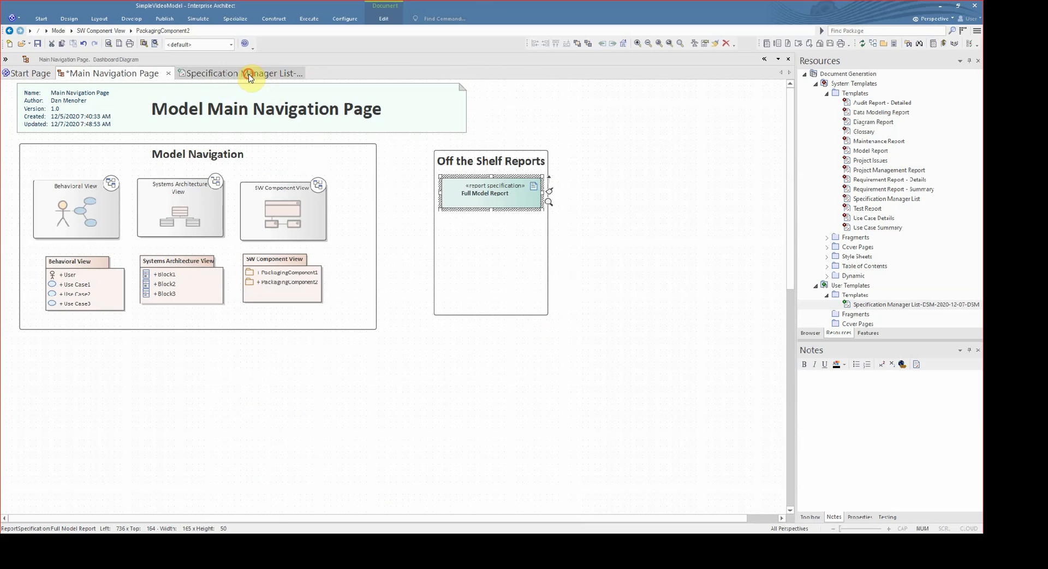
pyautogui.click(250, 77)
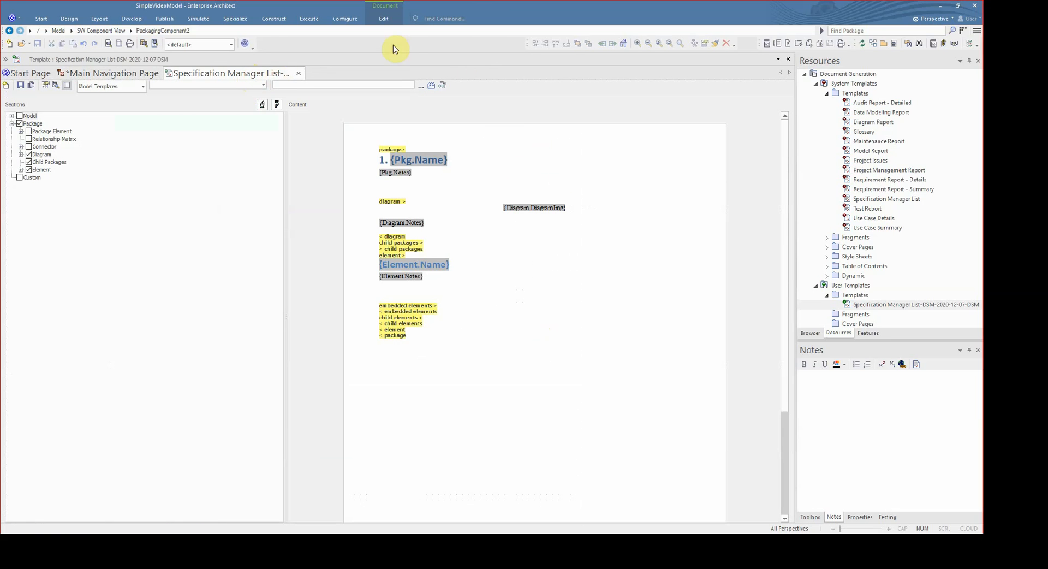
pyautogui.click(389, 19)
pyautogui.click(174, 50)
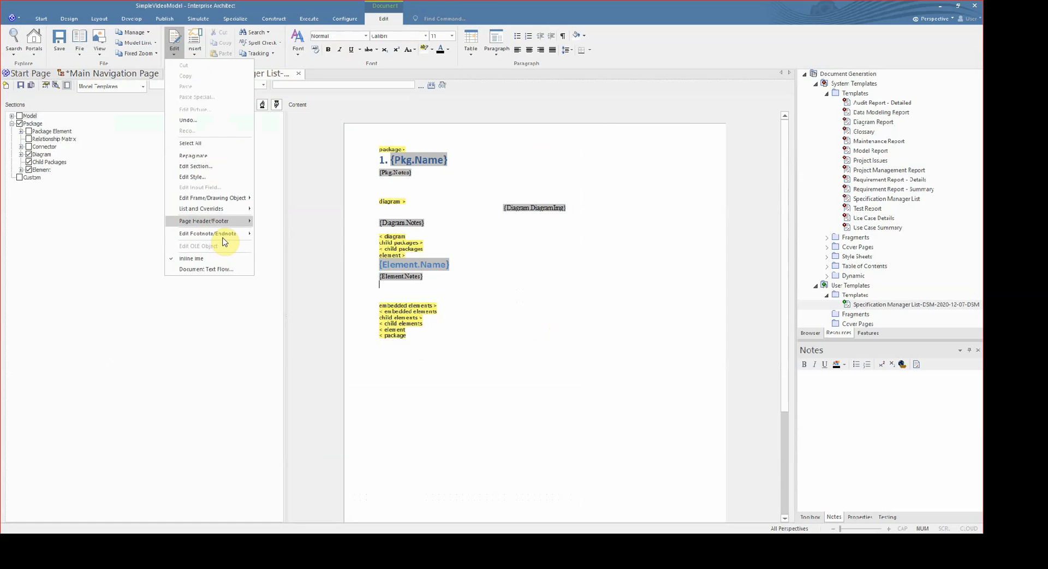
pyautogui.moveTo(218, 221)
pyautogui.click(313, 224)
pyautogui.click(473, 154)
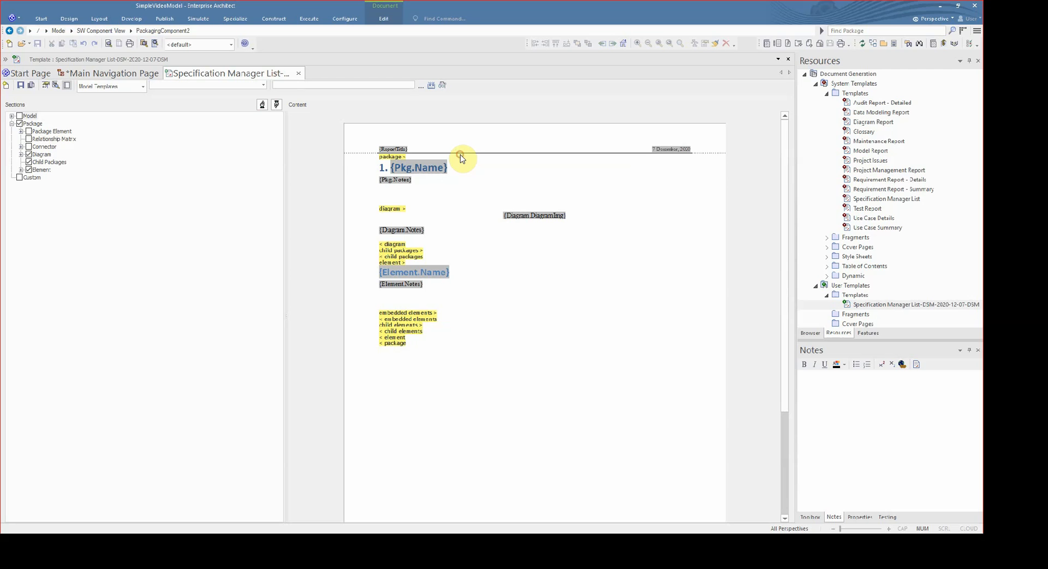
# - Insert a table with 1 row and 3 columns in the template's page header
pyautogui.click(400, 18)
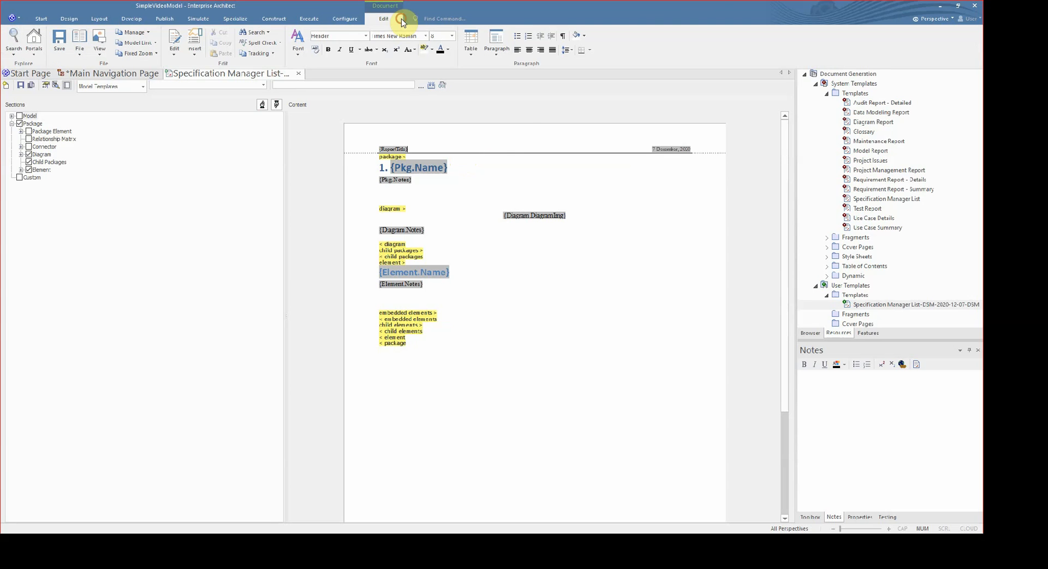
pyautogui.click(479, 52)
pyautogui.click(516, 73)
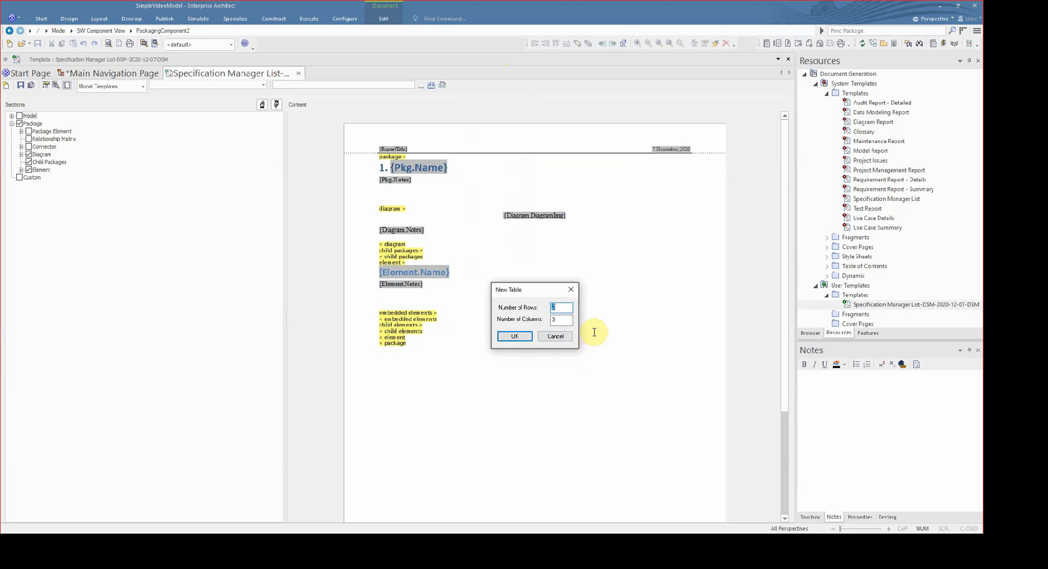
pyautogui.write('1')
pyautogui.press('Return')
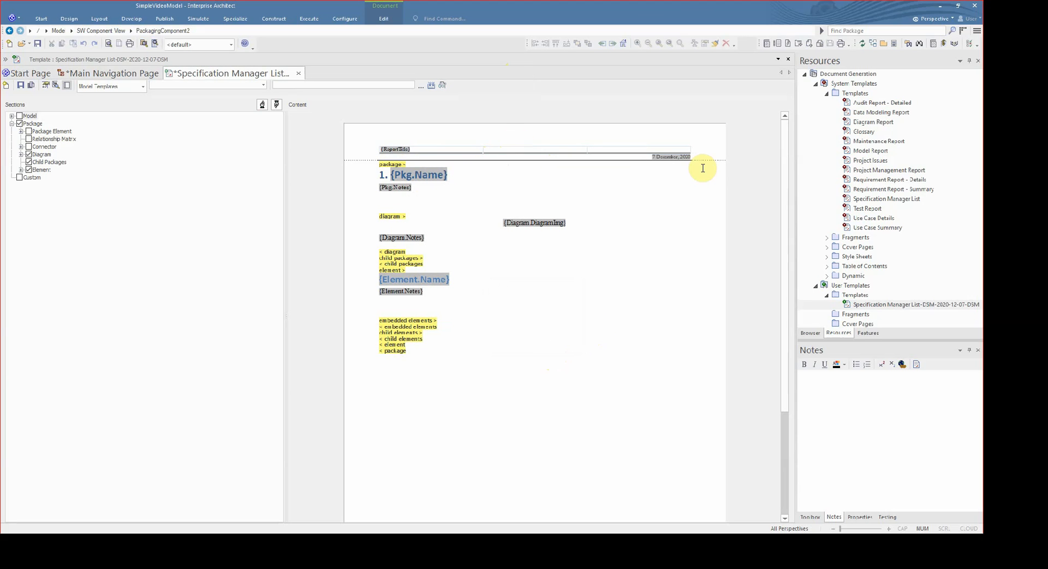
# - Delete the date field below the header table and remove the bottom border from that empty paragraph
pyautogui.click(667, 156)
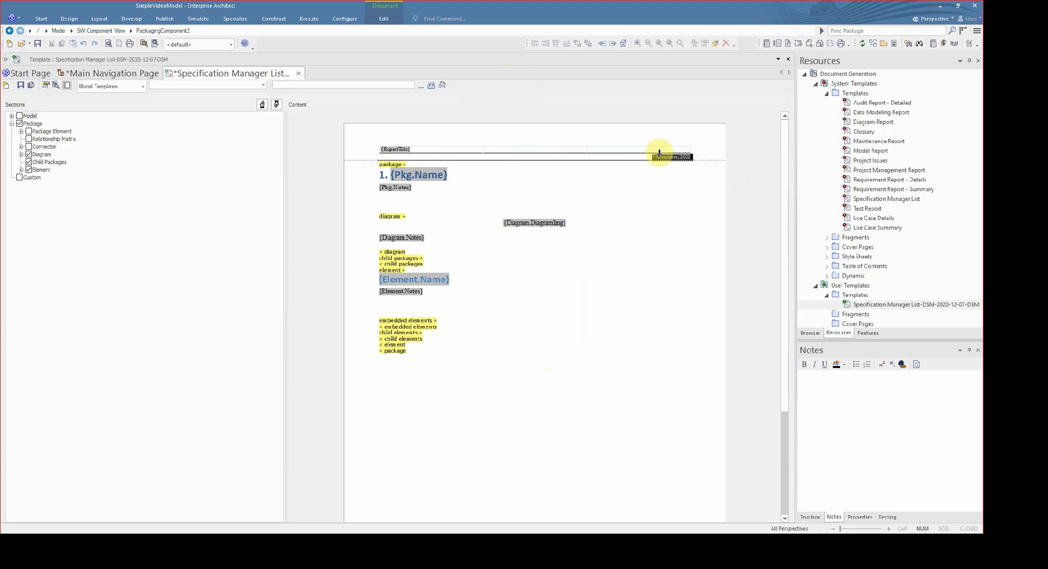
pyautogui.press('Delete')
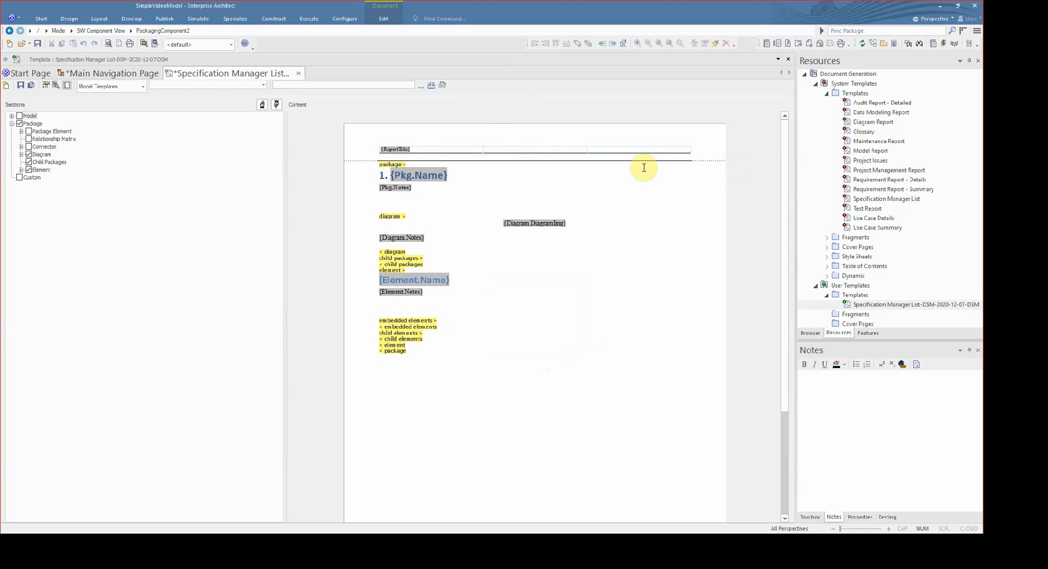
pyautogui.click(407, 19)
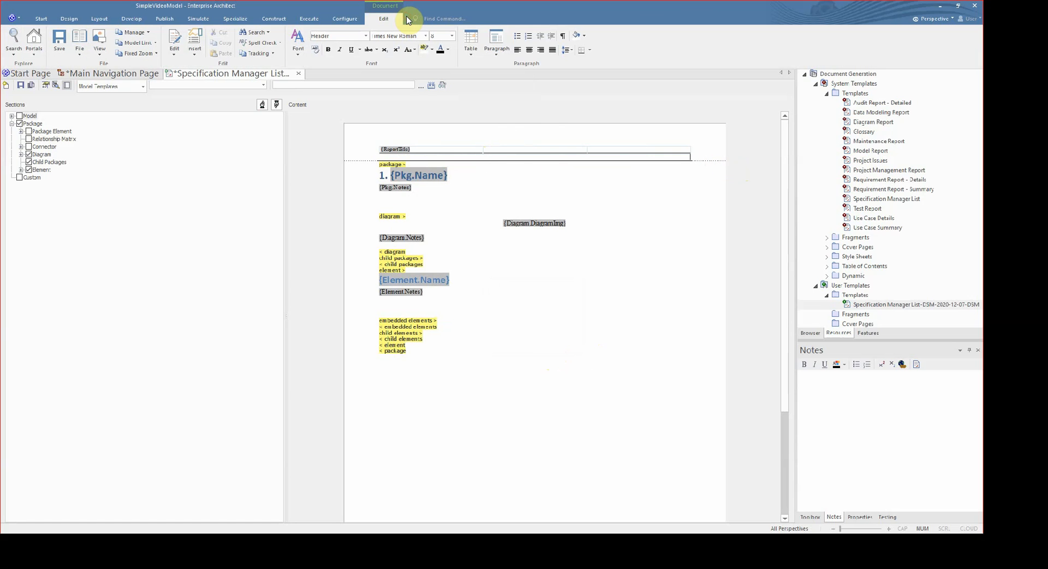
pyautogui.click(497, 41)
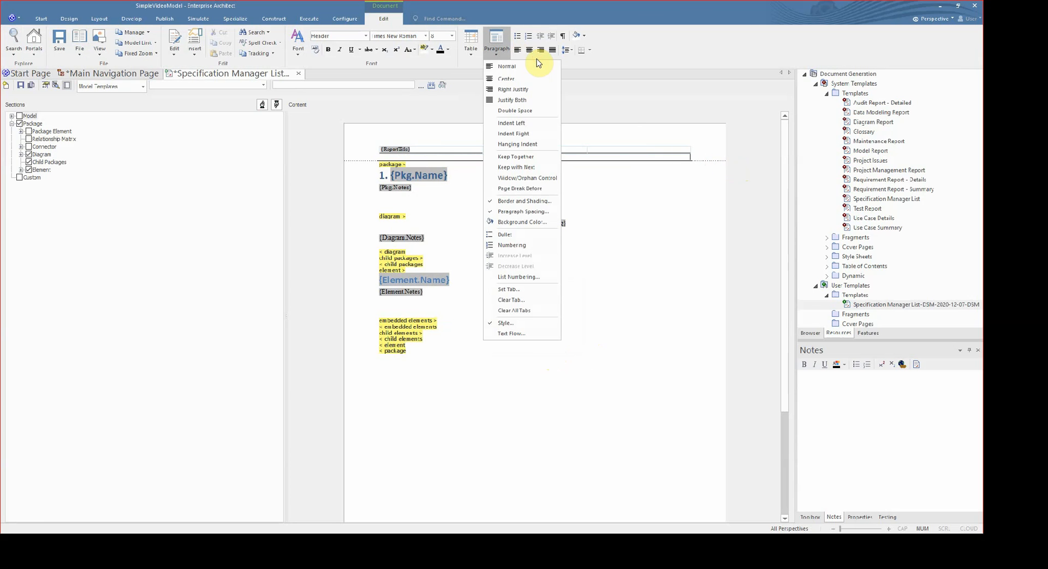
pyautogui.click(538, 202)
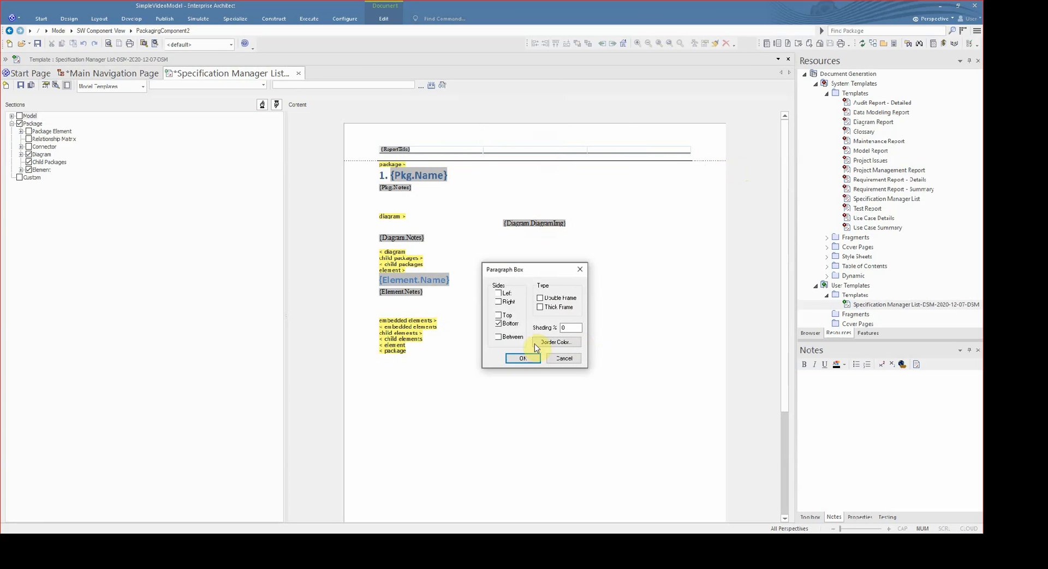
pyautogui.press('Return')
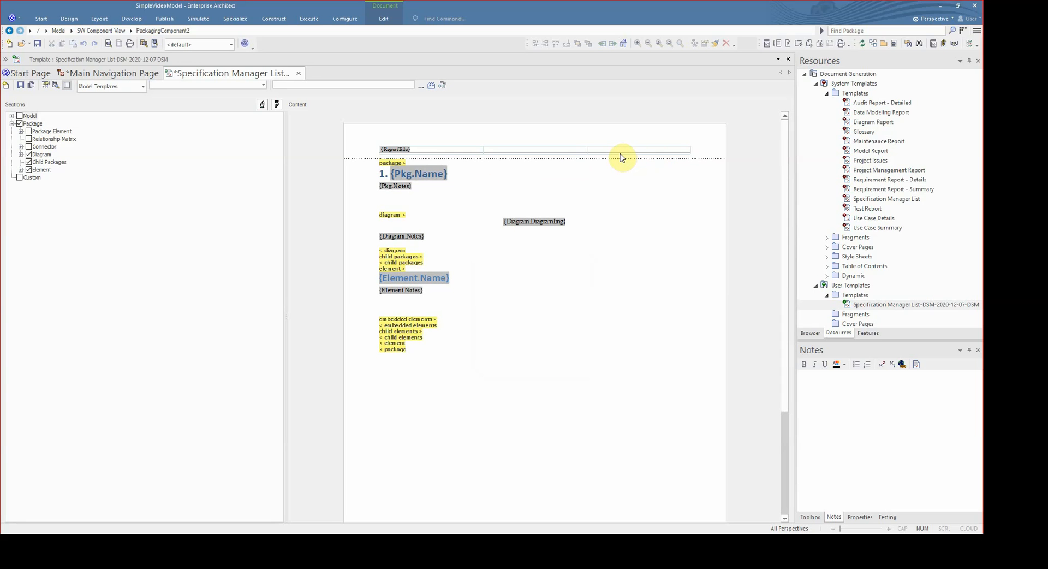
# - Apply All Borders to the three cells of the header table
pyautogui.moveTo(632, 157); pyautogui.dragTo(435, 164)
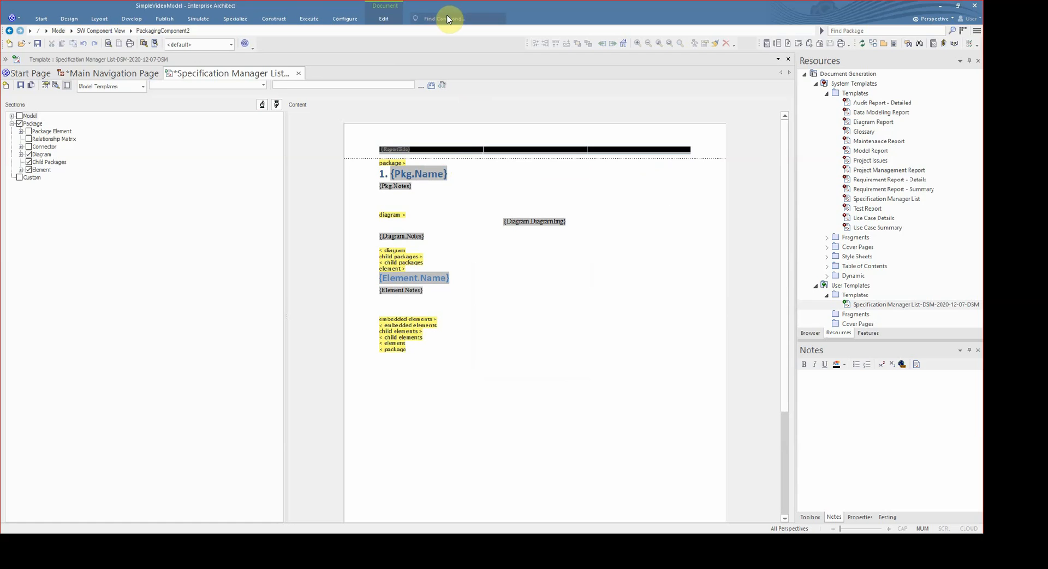
pyautogui.click(378, 19)
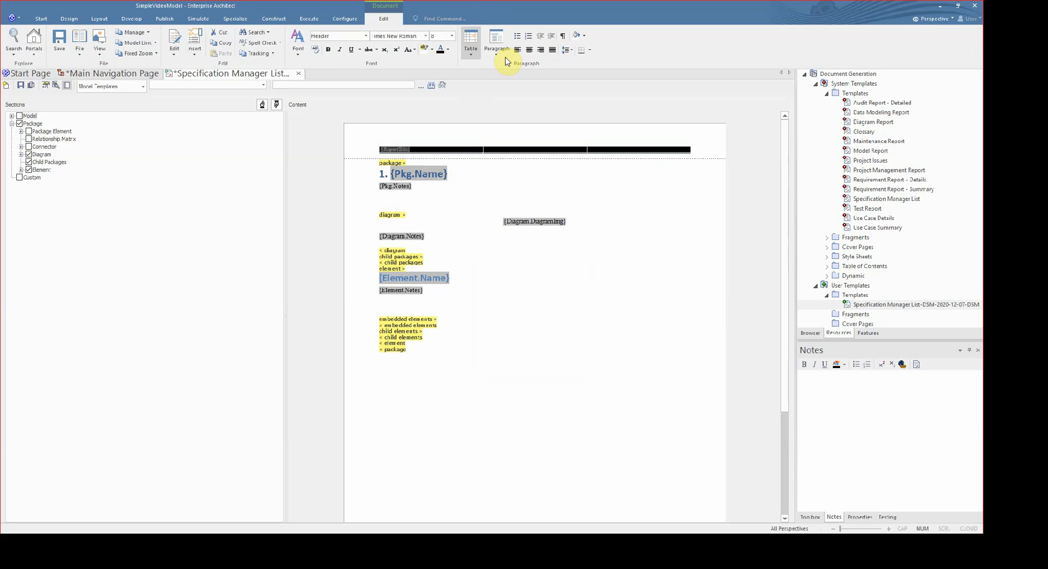
pyautogui.click(624, 52)
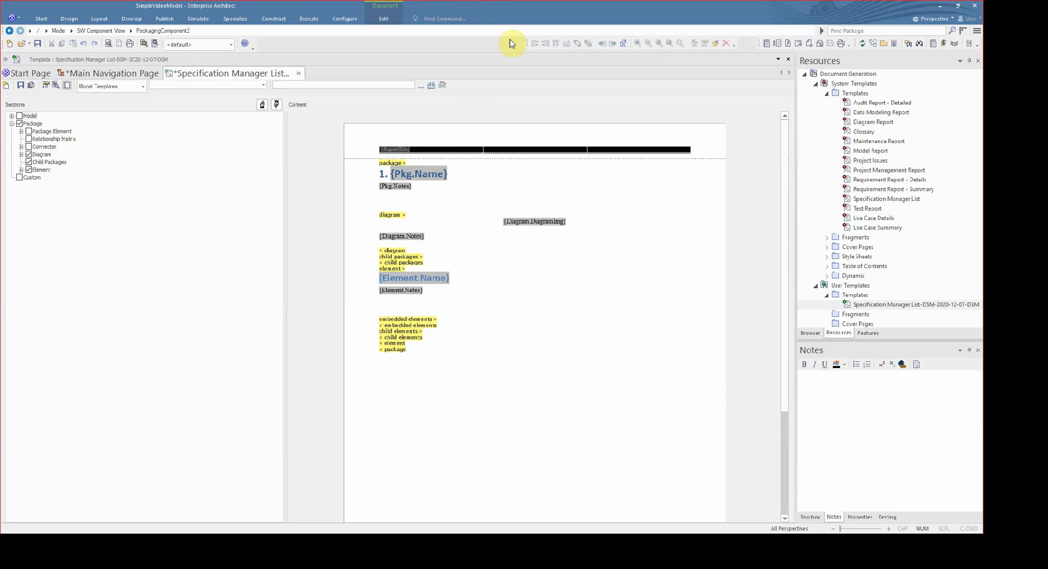
pyautogui.click(402, 20)
pyautogui.click(631, 55)
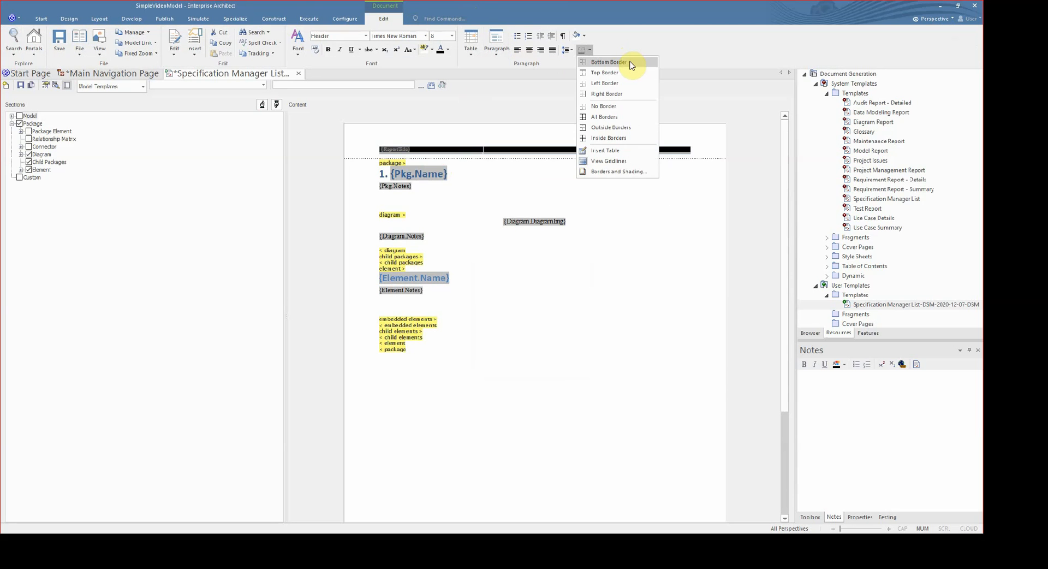
pyautogui.click(643, 118)
pyautogui.click(591, 202)
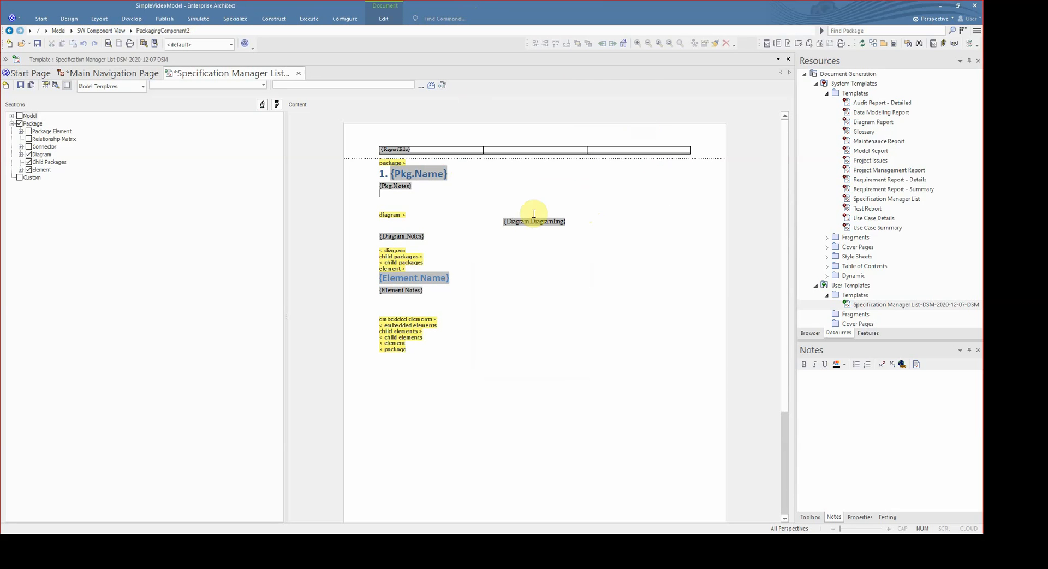
# - Remove the bottom paragraph border from all cells of the header table
pyautogui.click(680, 158)
pyautogui.moveTo(680, 159); pyautogui.dragTo(487, 159)
pyautogui.click(414, 20)
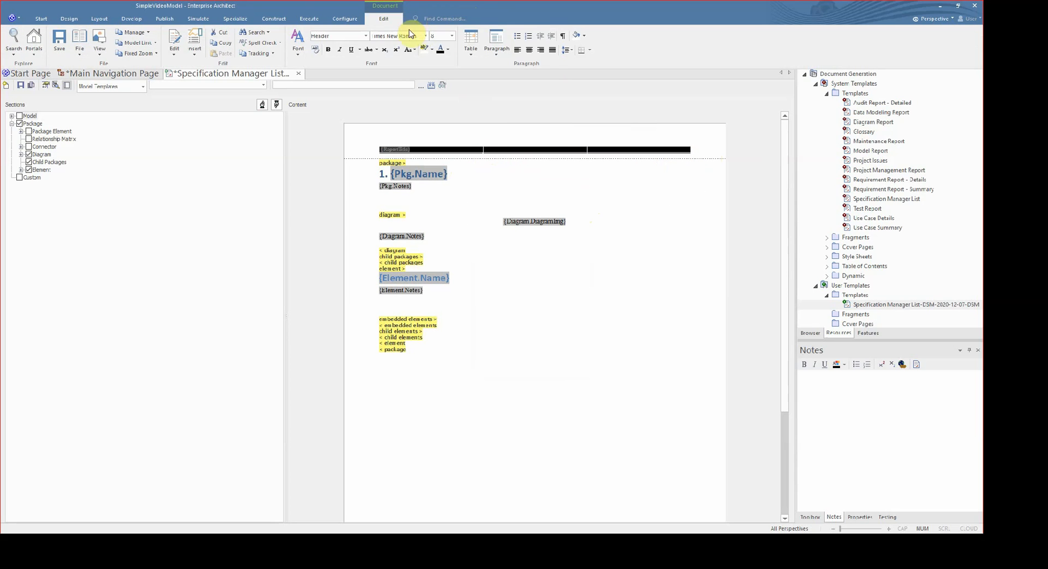
pyautogui.click(535, 63)
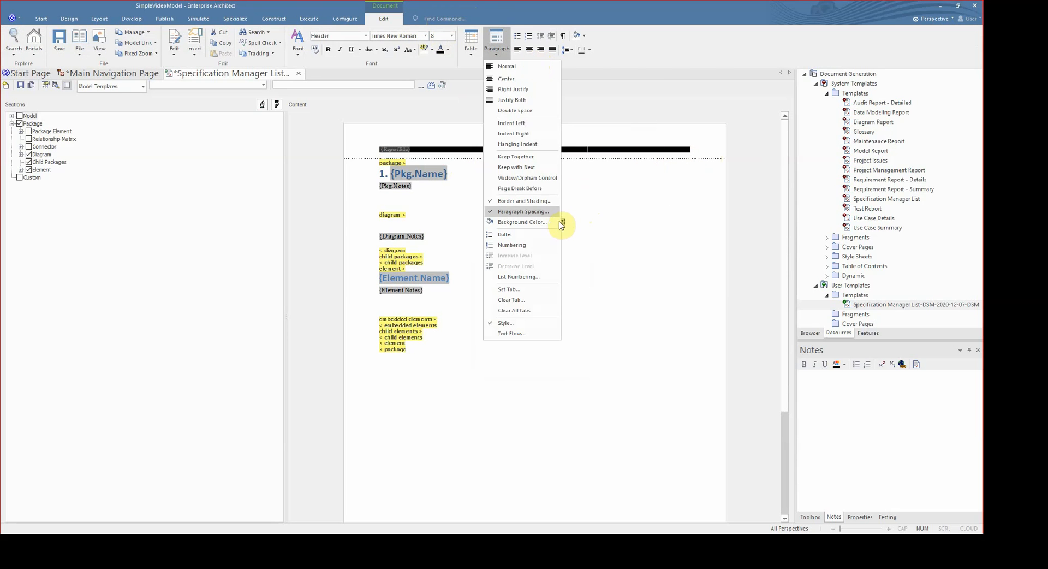
pyautogui.click(548, 202)
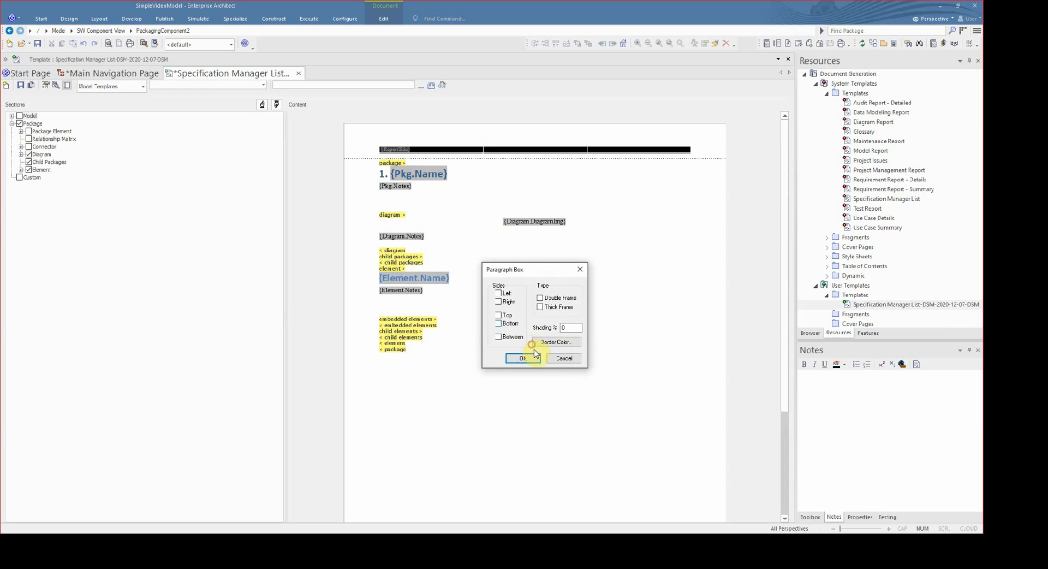
pyautogui.click(561, 384)
pyautogui.click(746, 178)
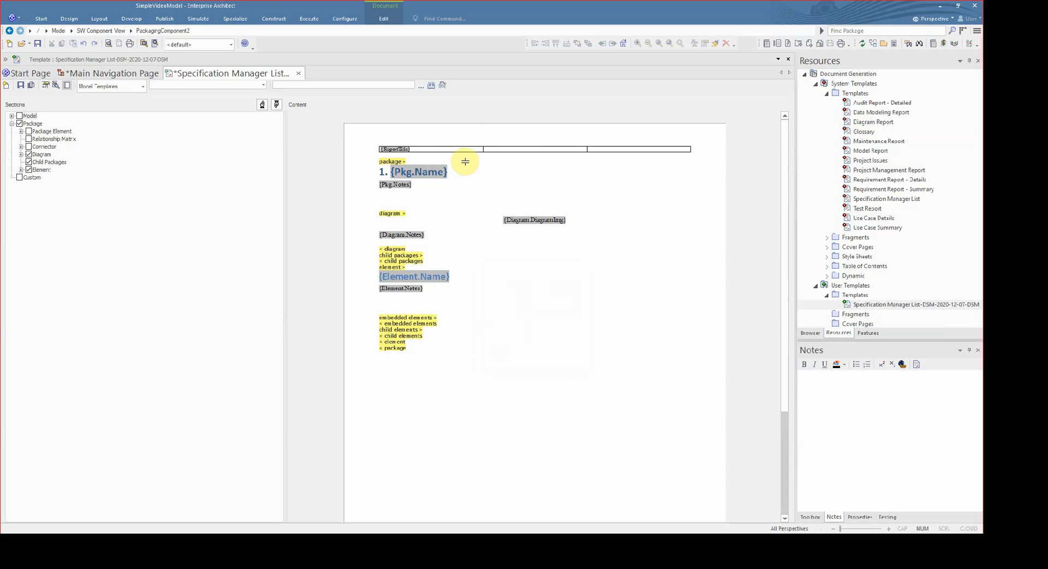
# - Insert the ReportDateShort report constant in the third cell of the header table
pyautogui.click(638, 158)
pyautogui.click(639, 159)
pyautogui.rightClick(640, 159)
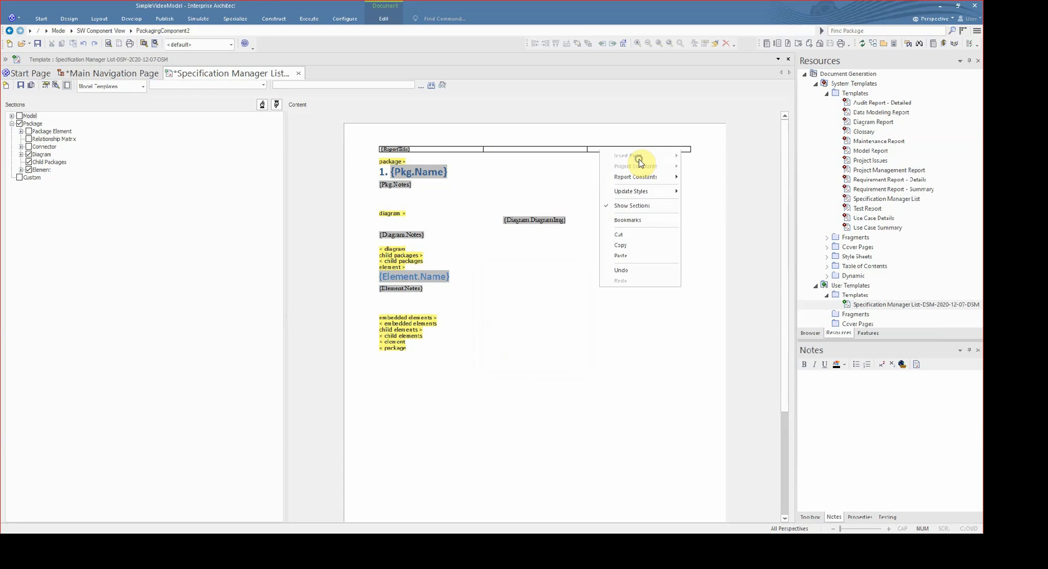
pyautogui.moveTo(665, 179)
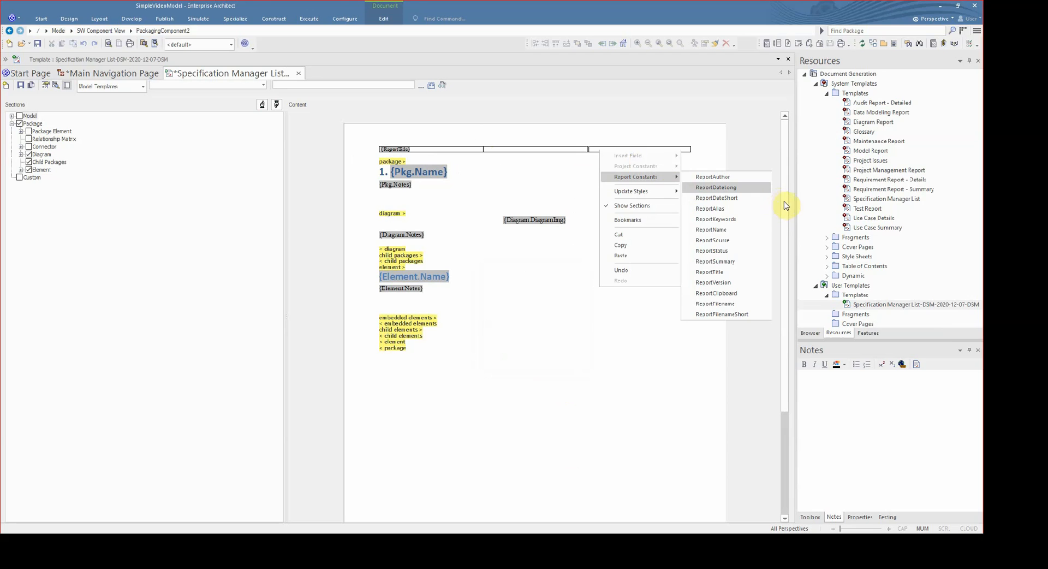
pyautogui.press('Return')
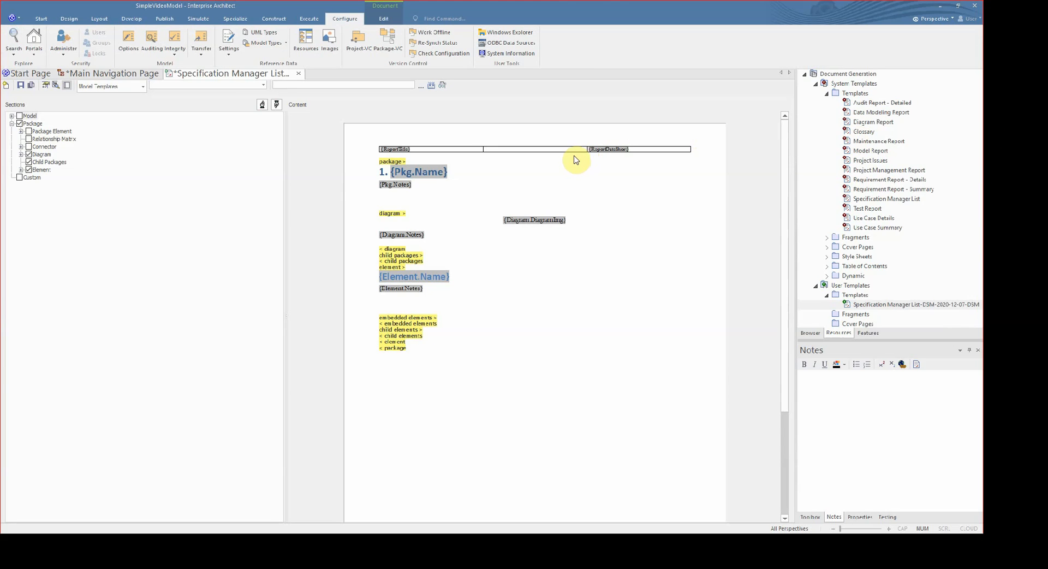
# - Enter "Full Model Report" in the middle cell of the header table and delete the ReportTitle field from the first cell
pyautogui.click(574, 157)
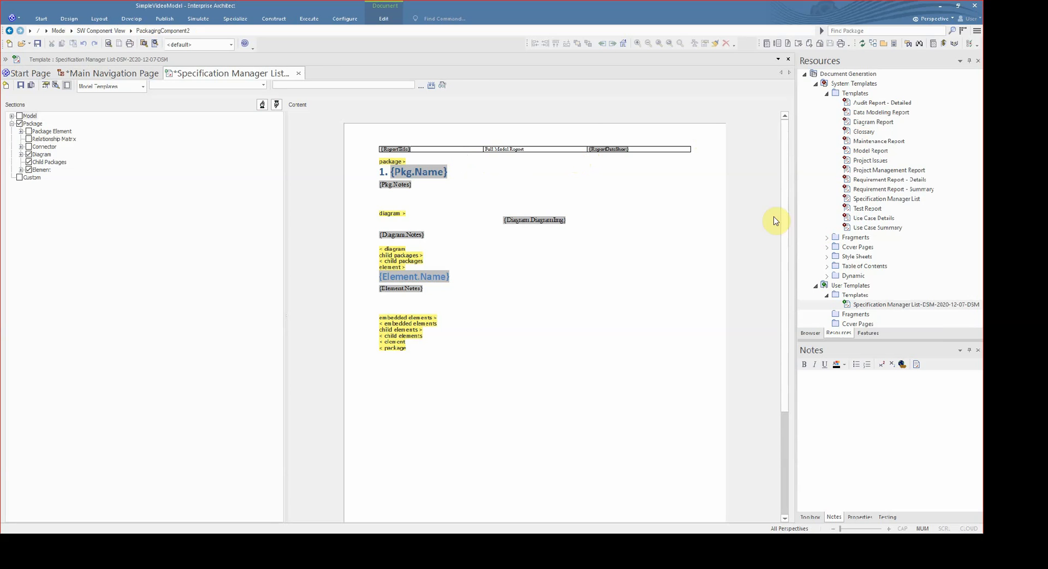
pyautogui.moveTo(444, 158); pyautogui.dragTo(396, 158)
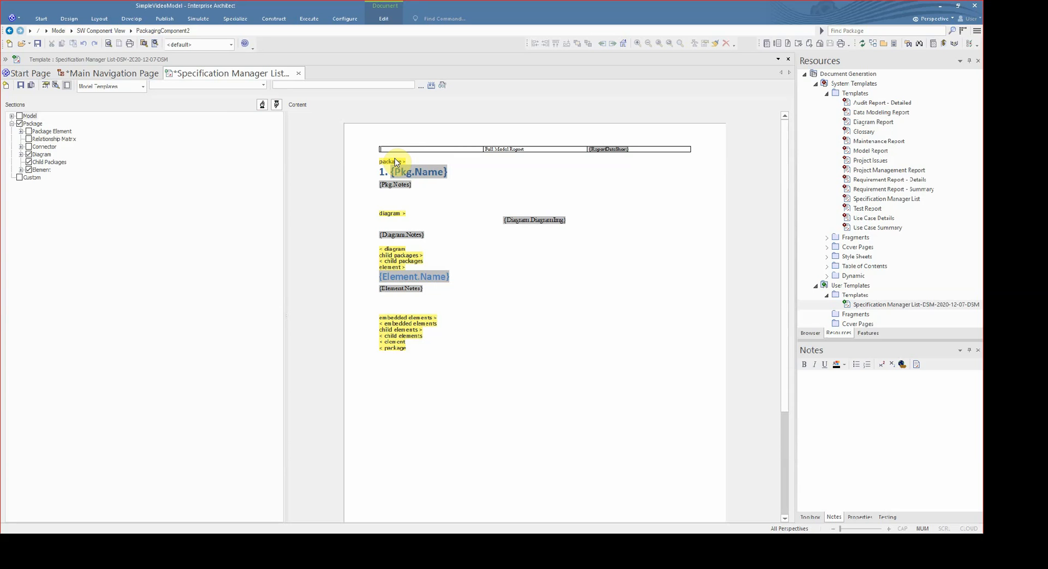
# - Embed the cartoon family picture in the first cell of the header table and scale it down to about two thirds of its size
pyautogui.hotkey('ctrl', 'v')
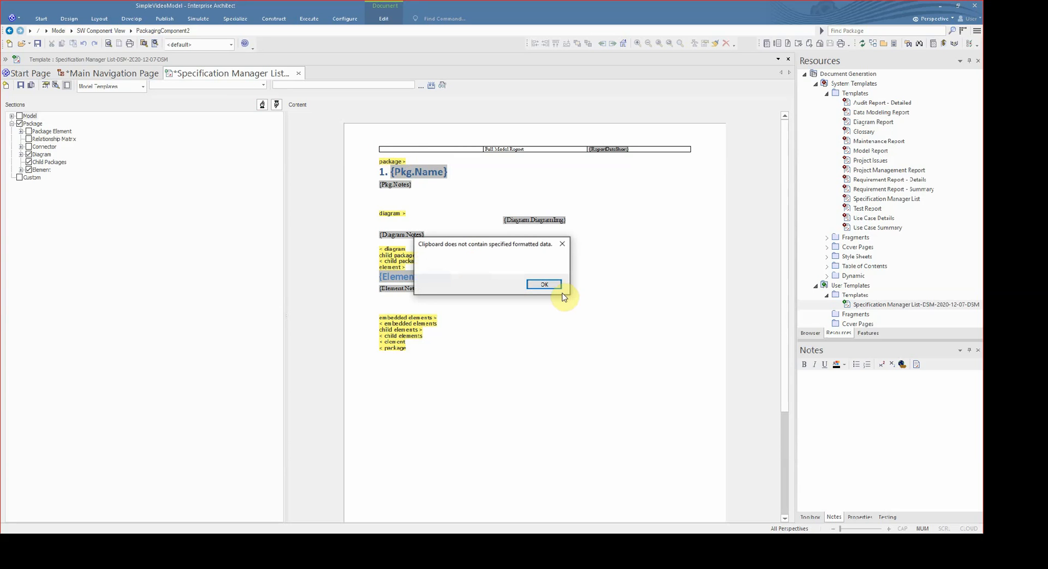
pyautogui.press('Return')
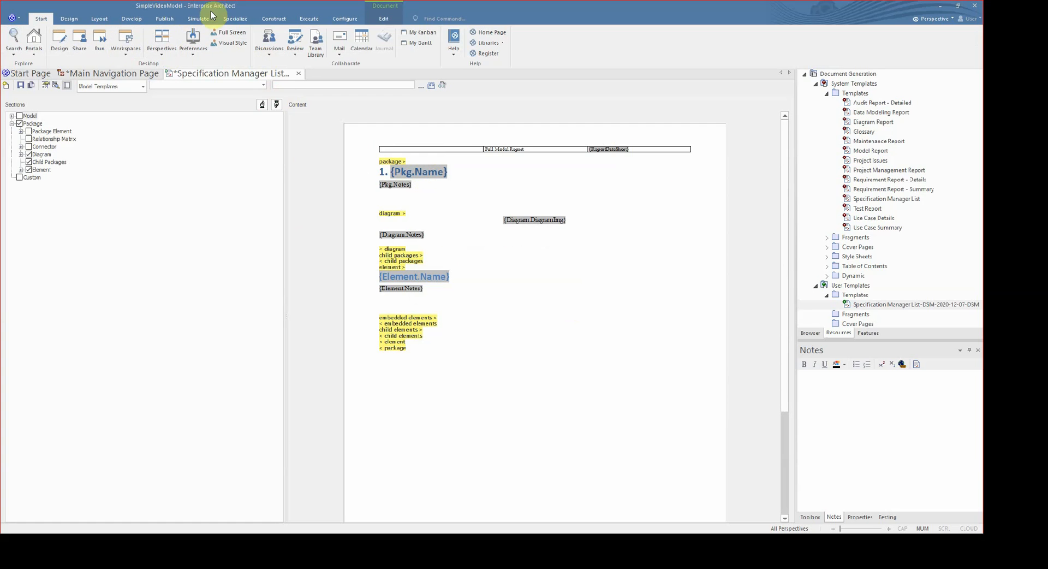
pyautogui.click(401, 20)
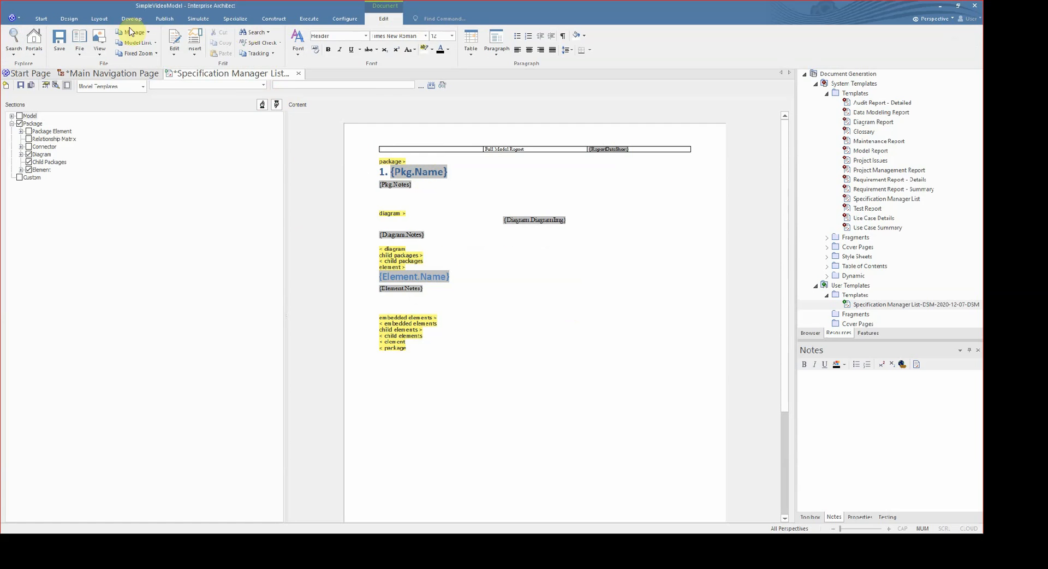
pyautogui.click(216, 59)
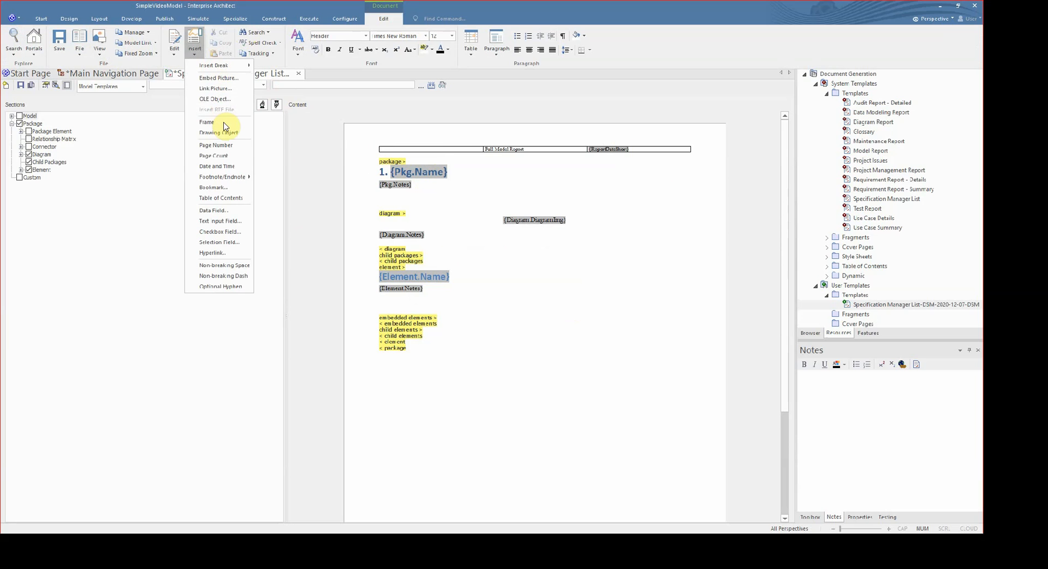
pyautogui.click(228, 79)
pyautogui.doubleClick(633, 232)
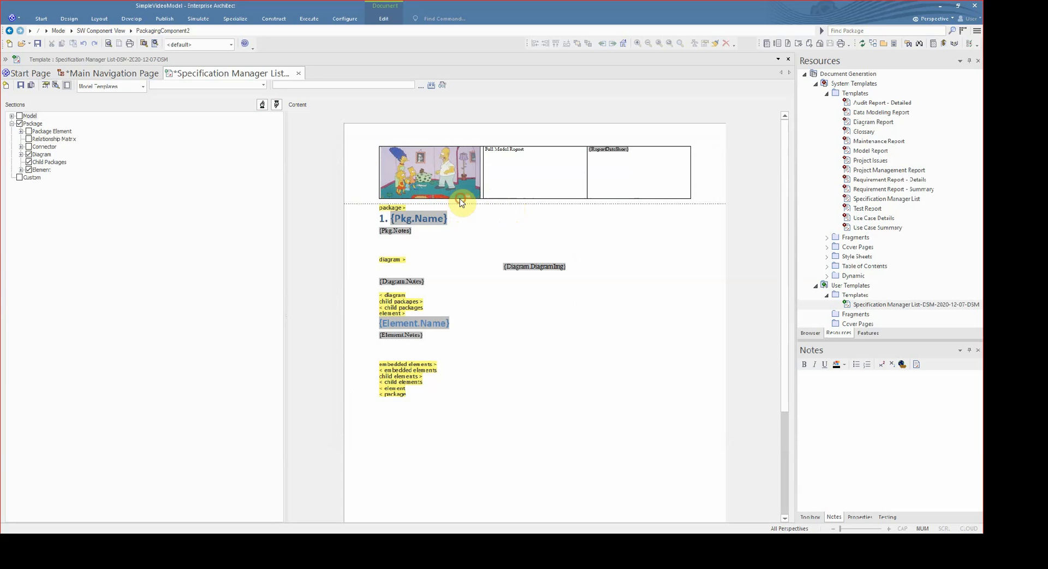
pyautogui.click(493, 173)
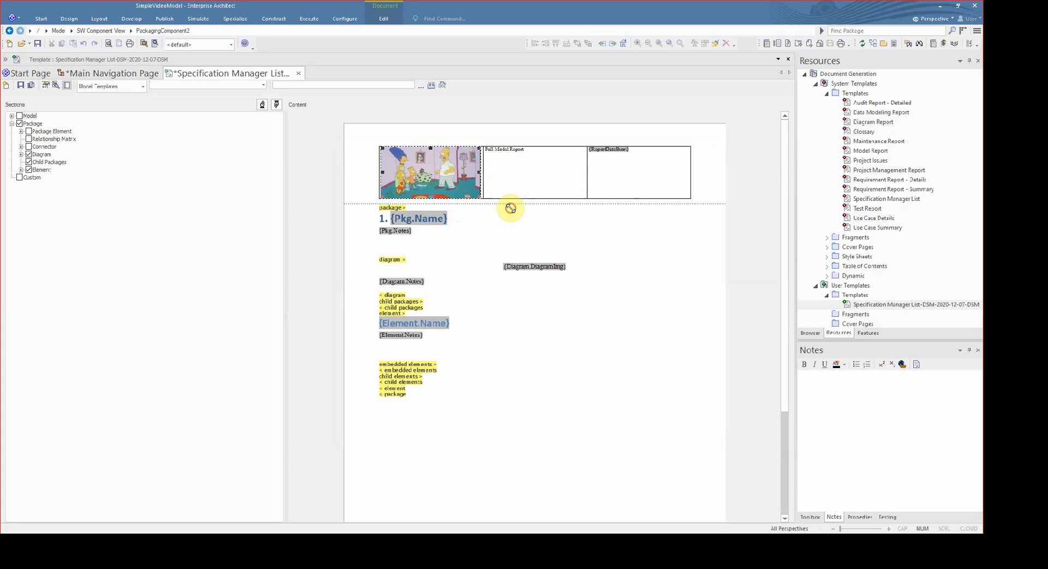
pyautogui.moveTo(510, 208); pyautogui.dragTo(485, 188)
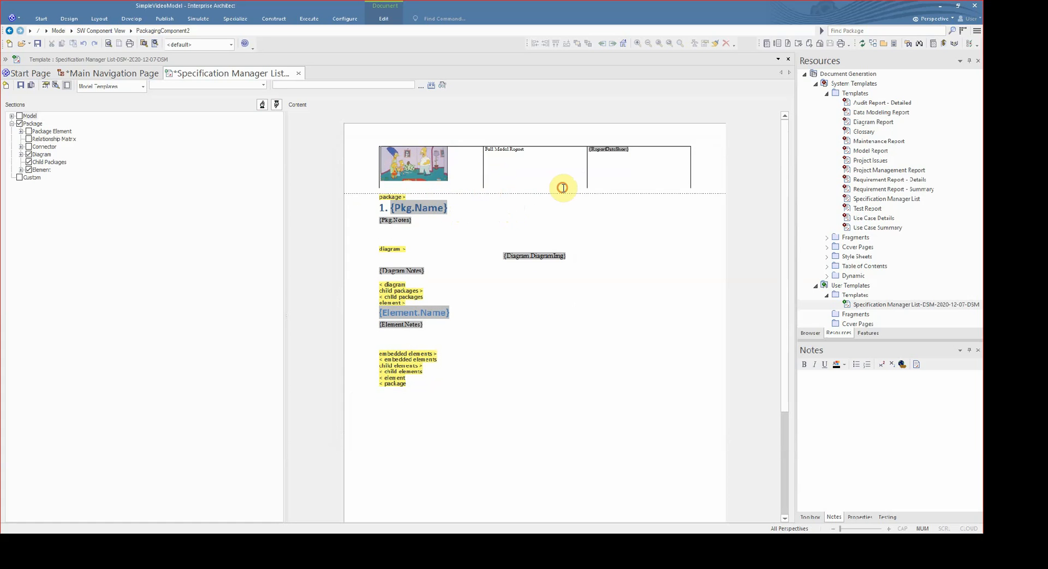
# - Increase the font size of the text in the second and third cells of the header table
pyautogui.moveTo(683, 171); pyautogui.dragTo(565, 159)
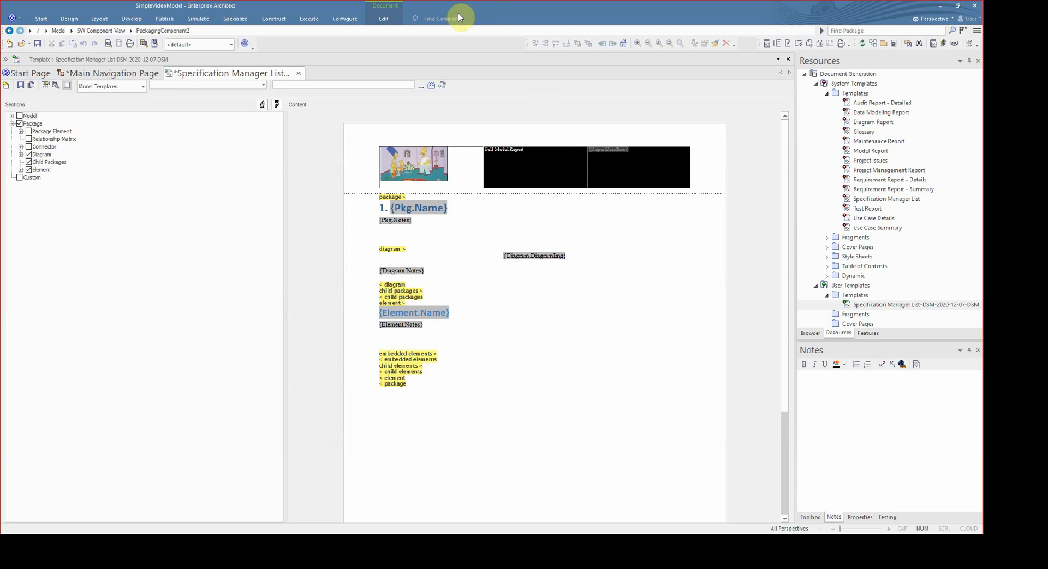
pyautogui.click(413, 21)
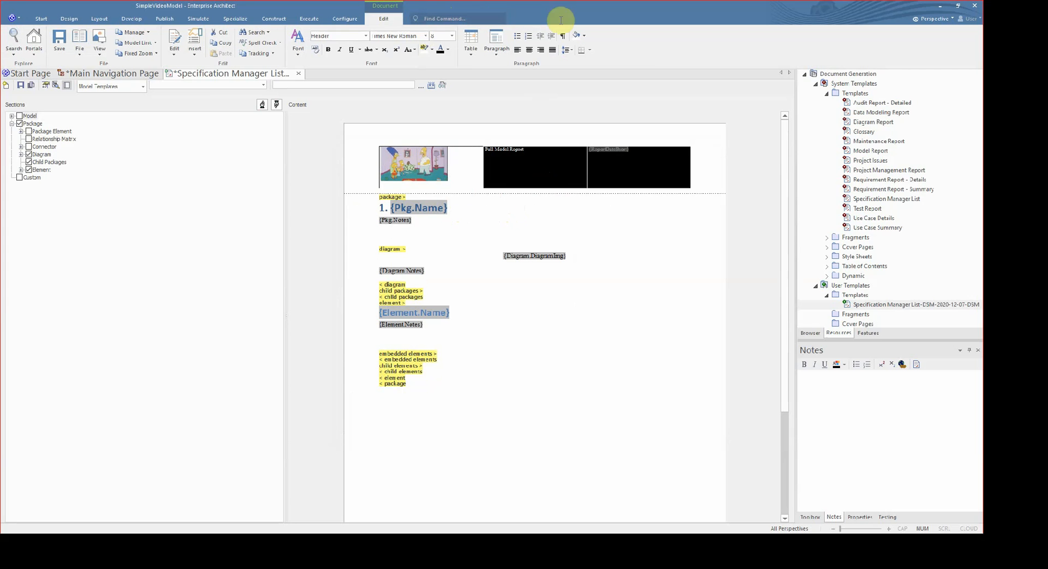
pyautogui.click(481, 42)
pyautogui.click(468, 98)
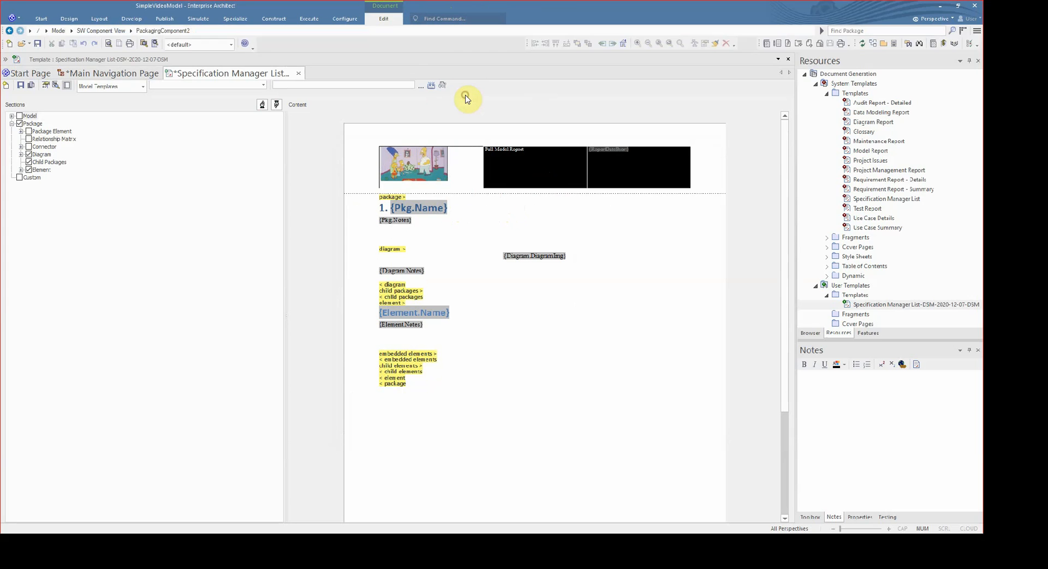
pyautogui.click(570, 183)
# - Center the report title and the date field horizontally in the second and third header cells
pyautogui.moveTo(593, 165); pyautogui.dragTo(506, 162)
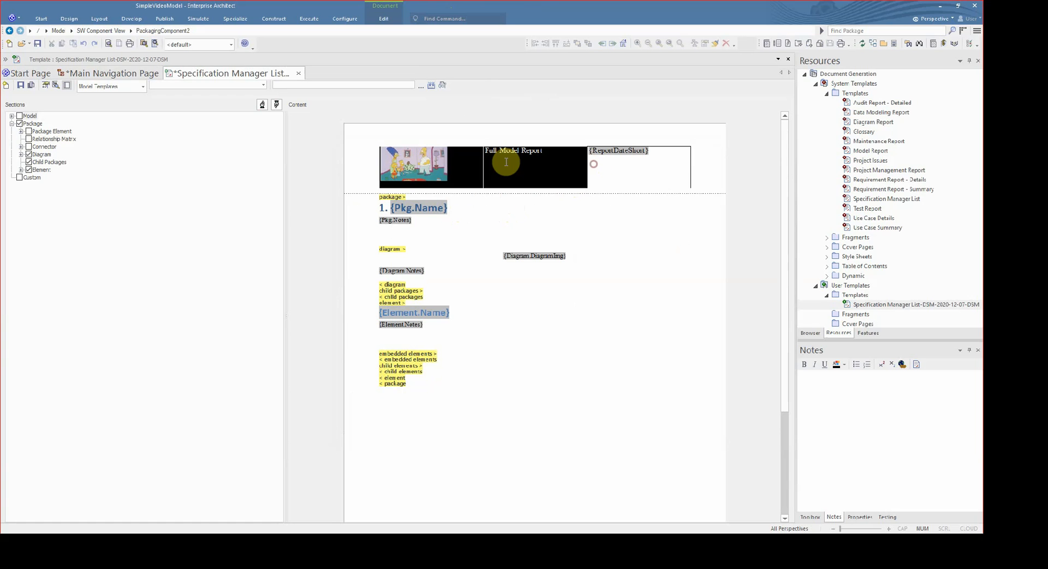
pyautogui.moveTo(698, 169); pyautogui.dragTo(540, 163)
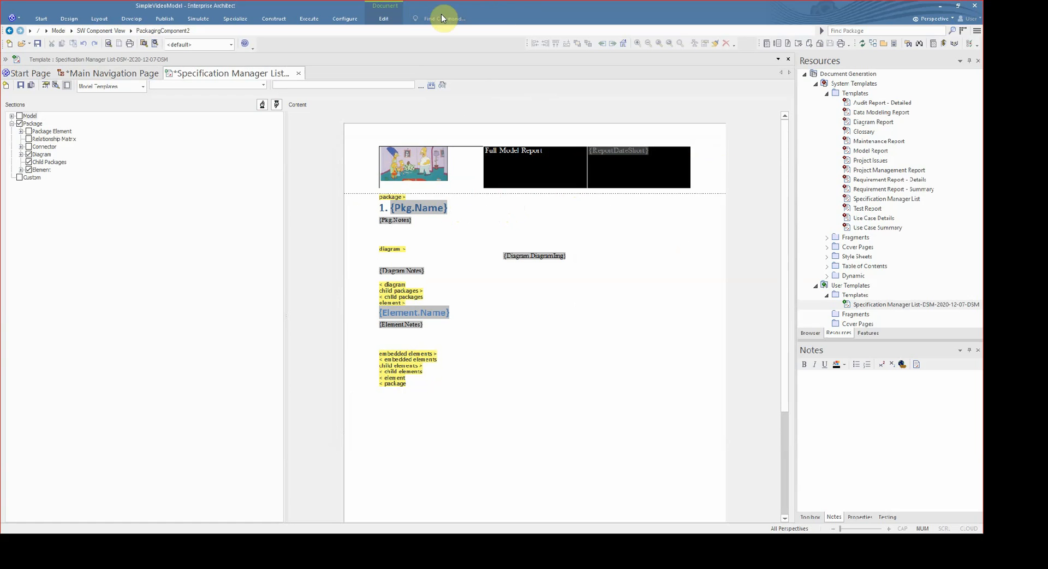
pyautogui.click(413, 20)
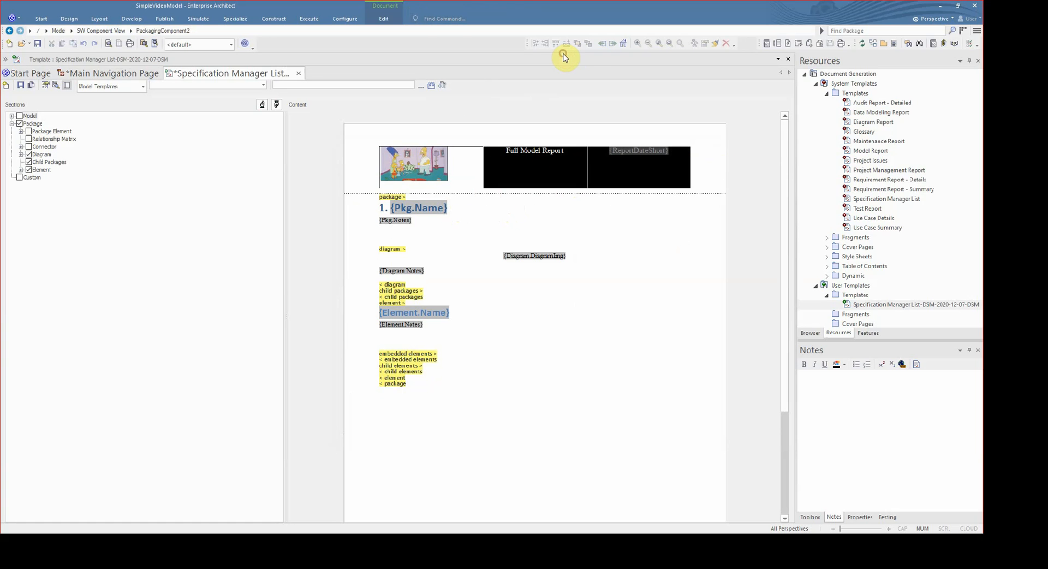
pyautogui.click(671, 227)
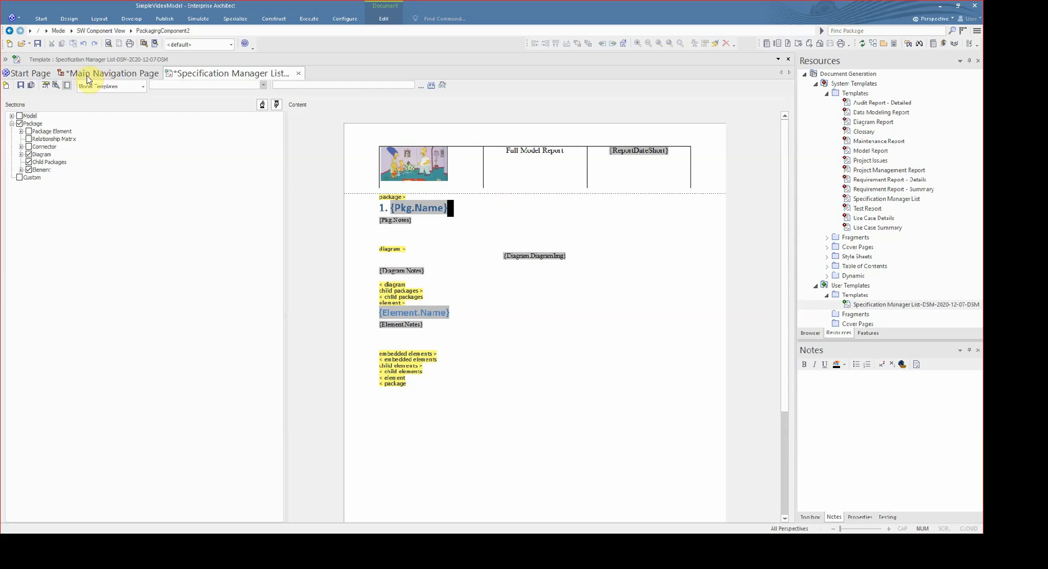
# - Save the template as a new copy named Specification Manager List-DSM-2020-12-07-DSM-R1 in the Templates group
pyautogui.click(31, 86)
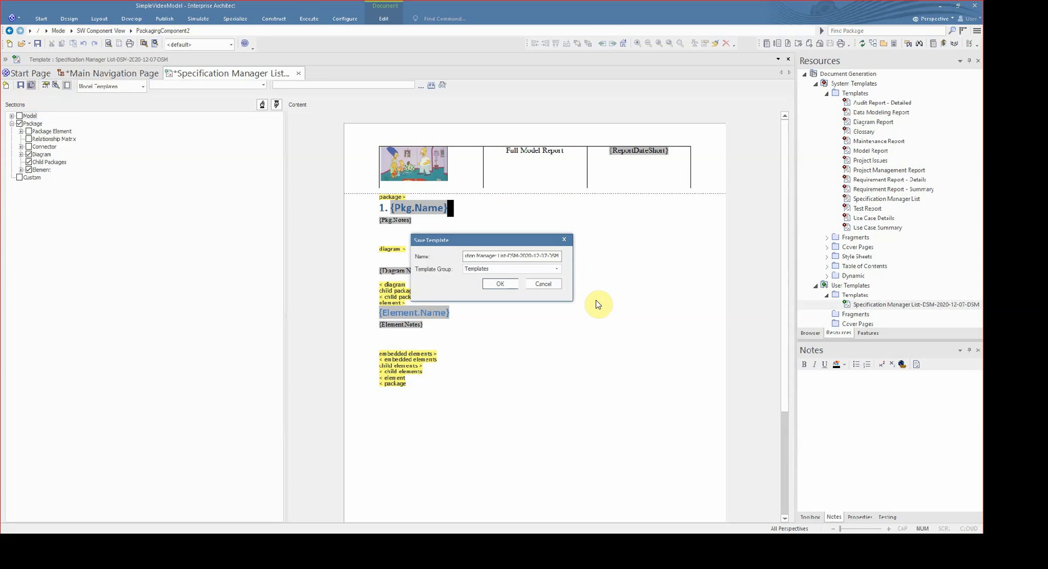
pyautogui.write('-R1')
pyautogui.press('Return')
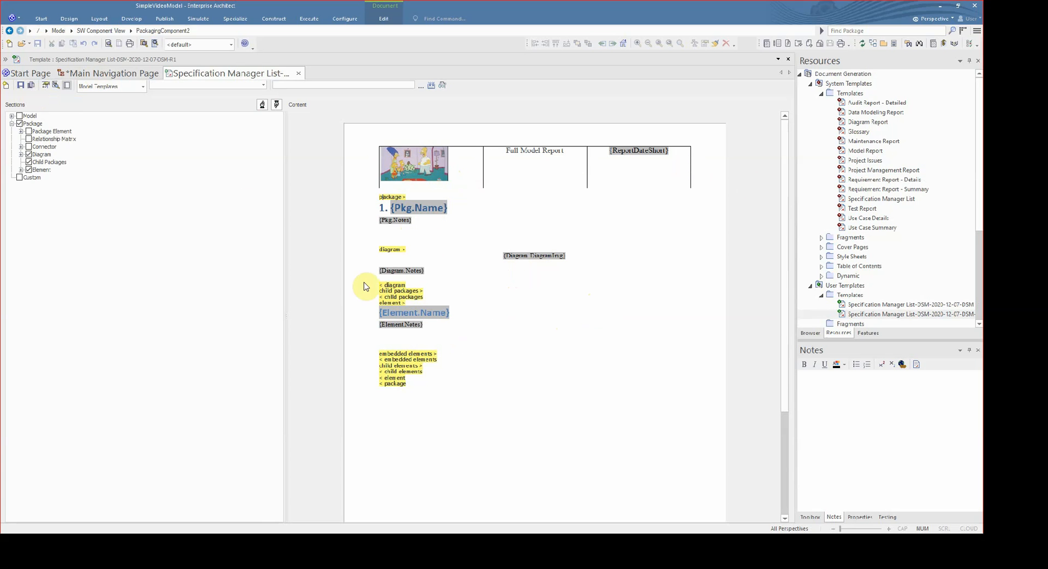
# - Generate the Full Model Report from its report specification on the Main Navigation Page diagram
pyautogui.click(115, 73)
pyautogui.click(546, 192)
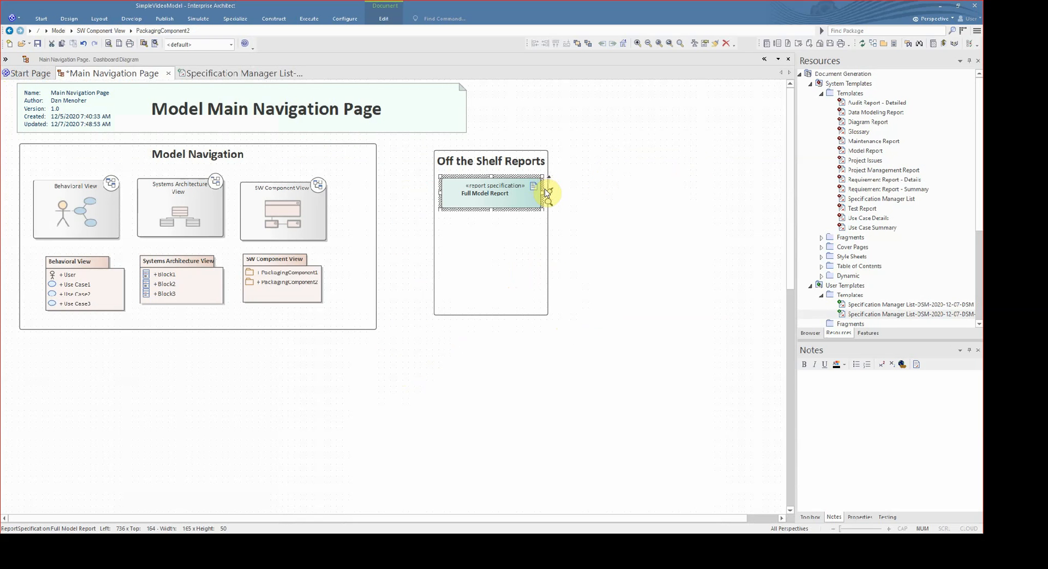
pyautogui.doubleClick(546, 192)
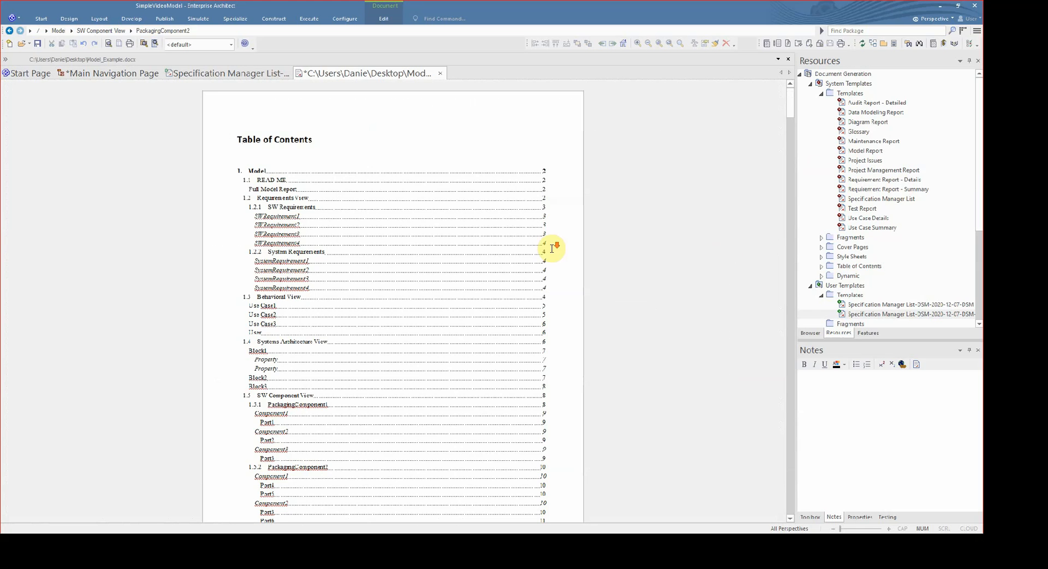
# - Examine the generated report's table of contents, page headers and requirements sections to see which template's header was used
pyautogui.scroll(-15, 553, 233)
pyautogui.scroll(-15, 552, 233)
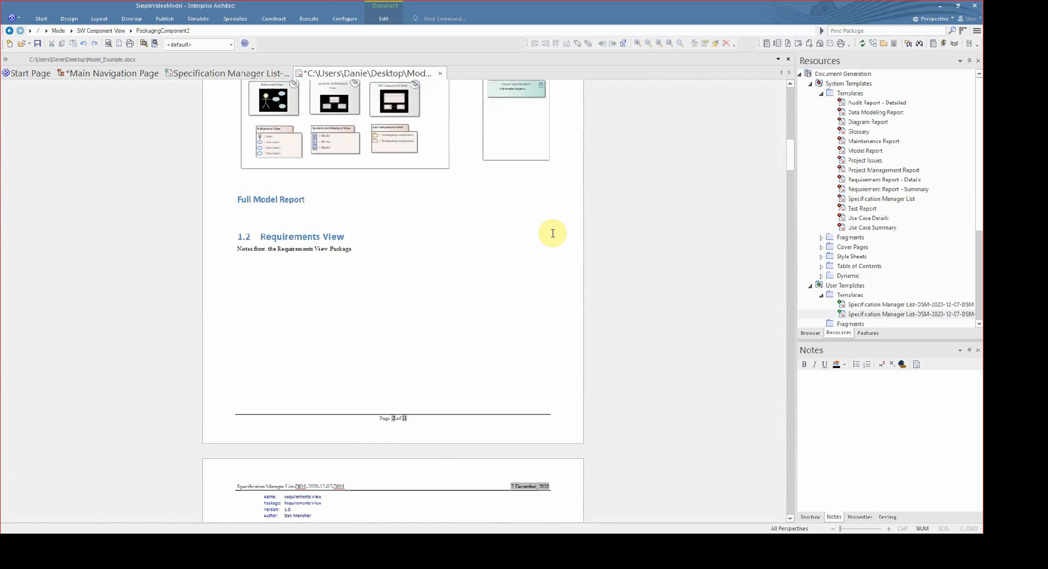
pyautogui.scroll(-5, 554, 235)
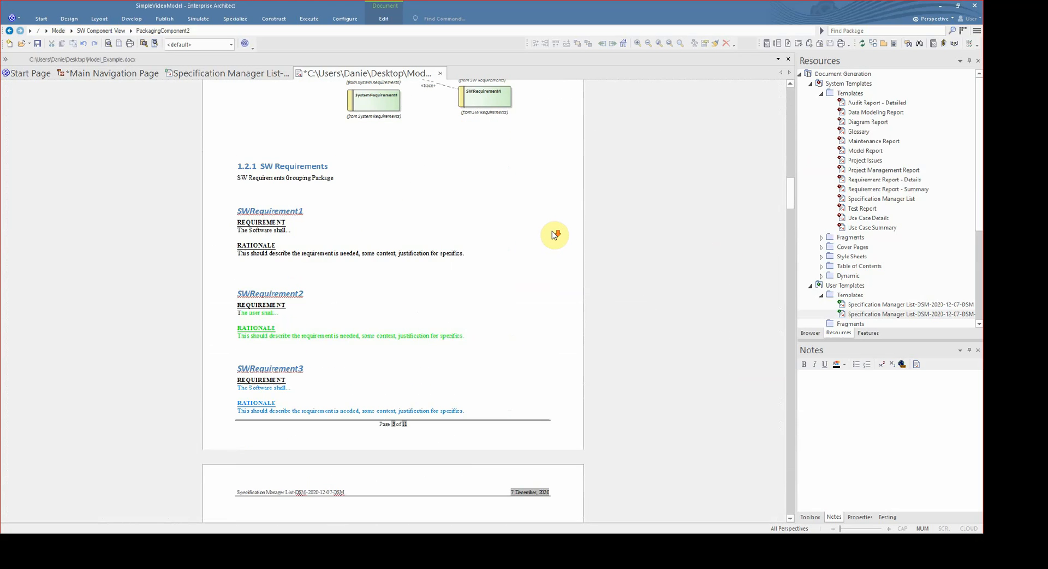
pyautogui.scroll(-14, 554, 235)
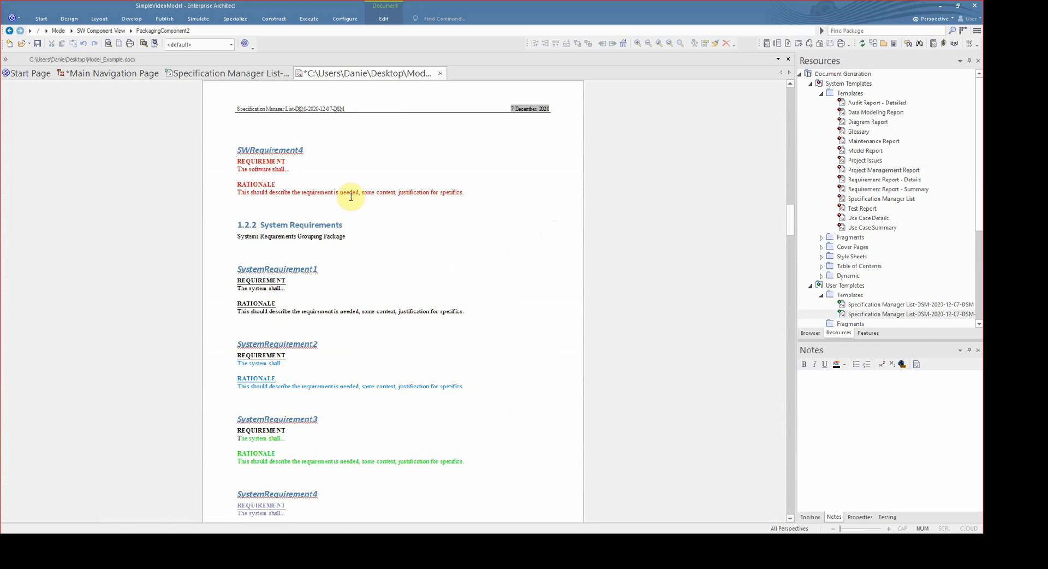
pyautogui.scroll(10, 352, 195)
pyautogui.scroll(20, 353, 195)
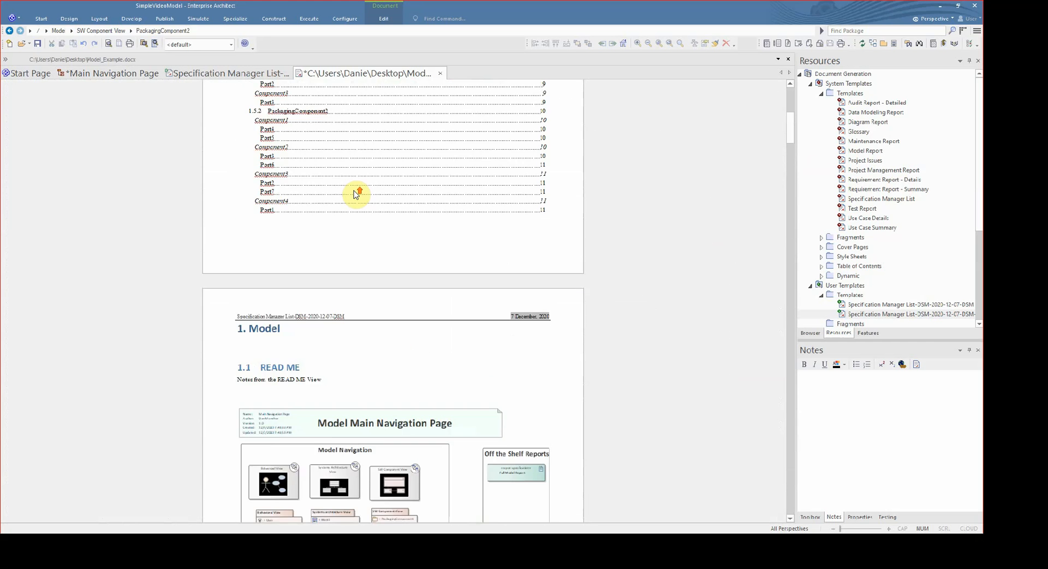
pyautogui.scroll(5, 356, 185)
pyautogui.scroll(-12, 360, 175)
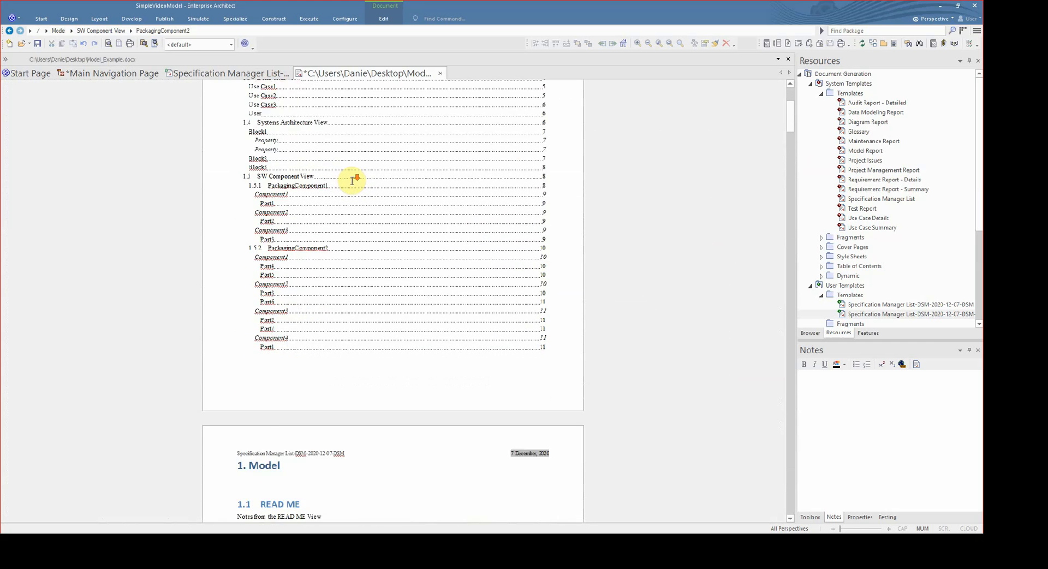
pyautogui.scroll(-3, 288, 173)
pyautogui.scroll(2, 277, 173)
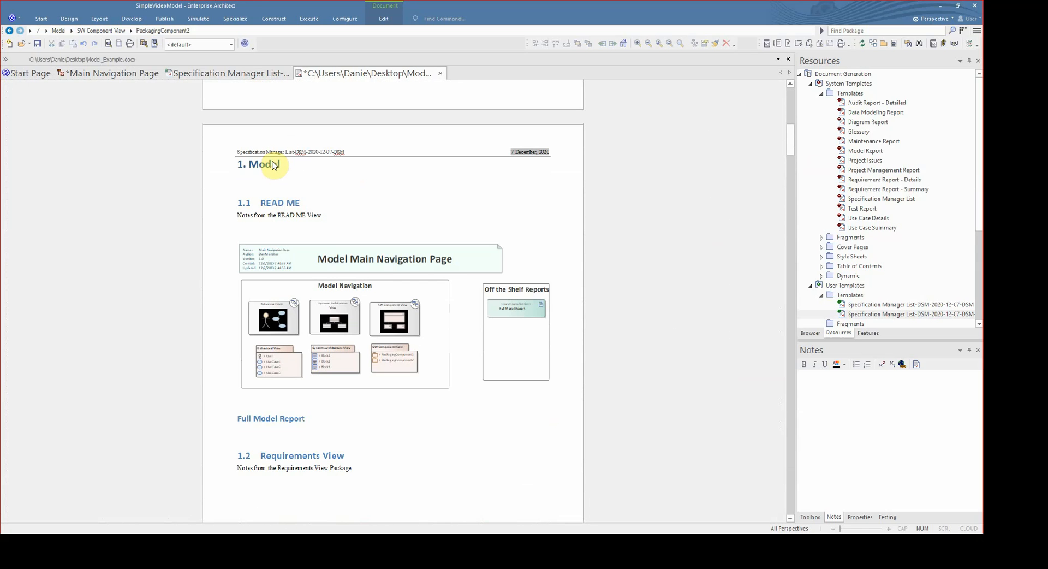
# - Switch the Full Model Report's template to Specification Manager List-DSM-2020-12-07-DSM-R1 and generate the document again
pyautogui.click(82, 73)
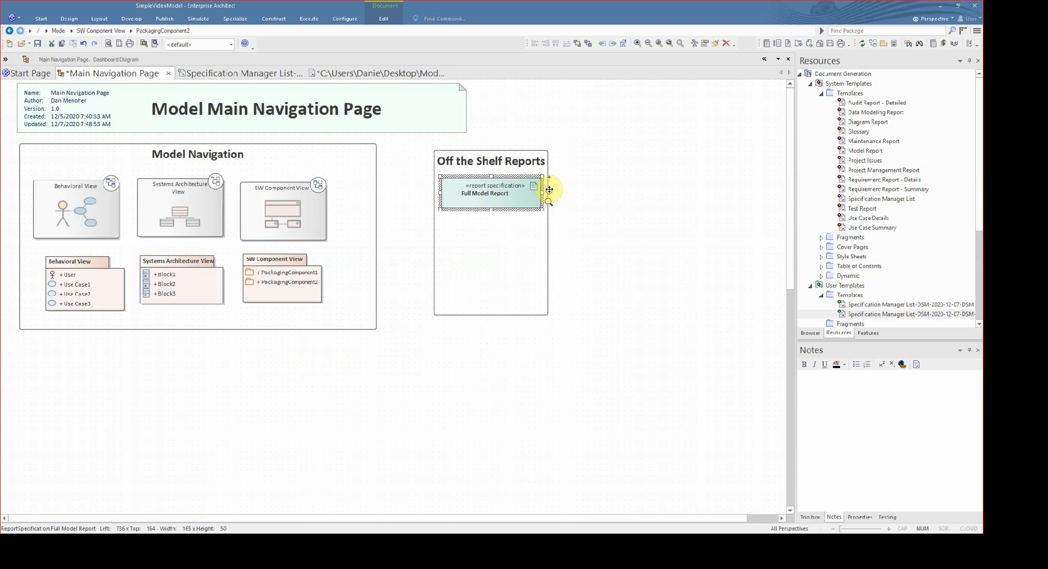
pyautogui.doubleClick(550, 189)
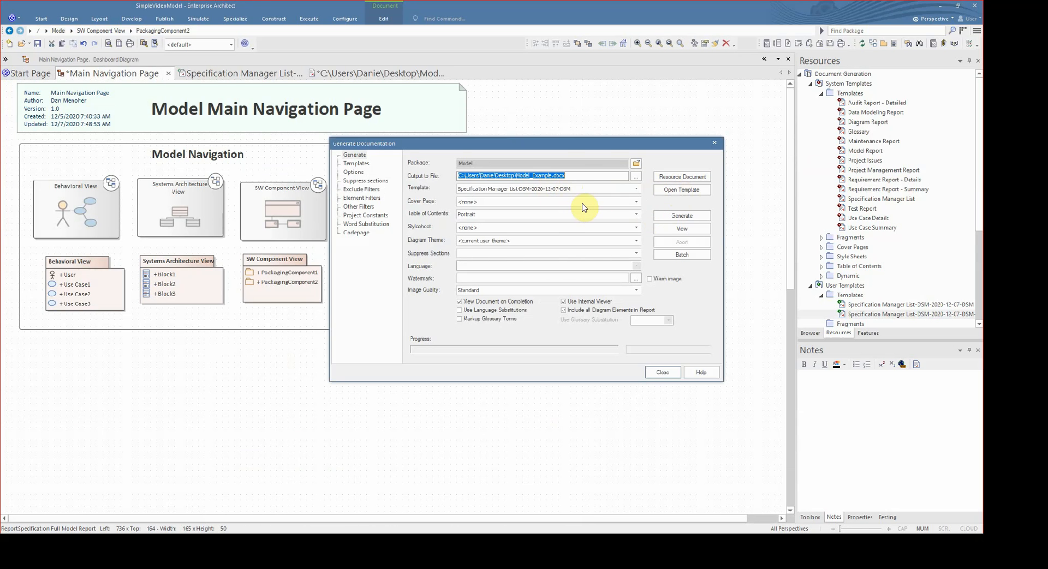
pyautogui.click(636, 189)
pyautogui.click(599, 210)
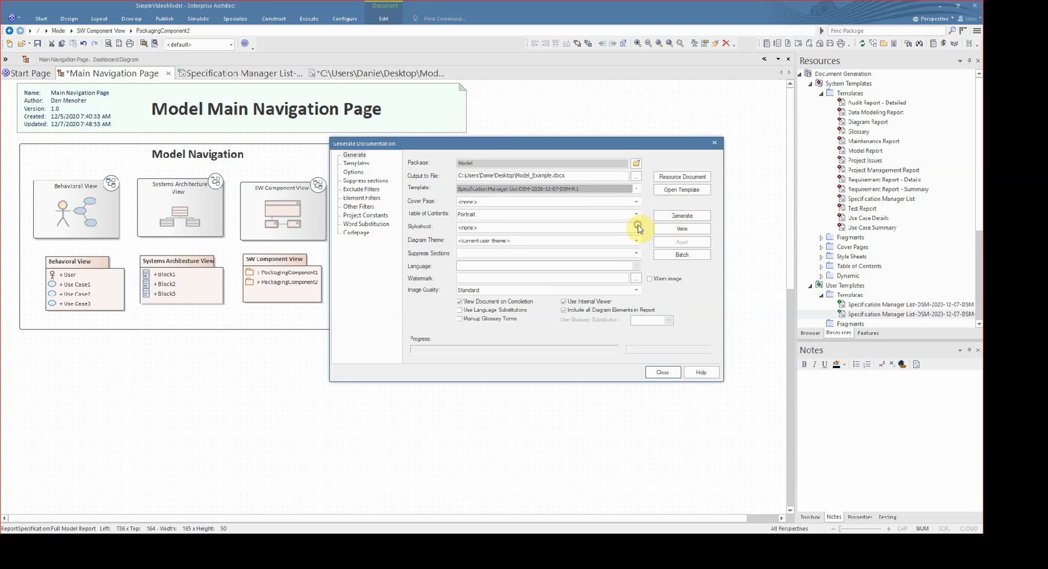
pyautogui.click(691, 215)
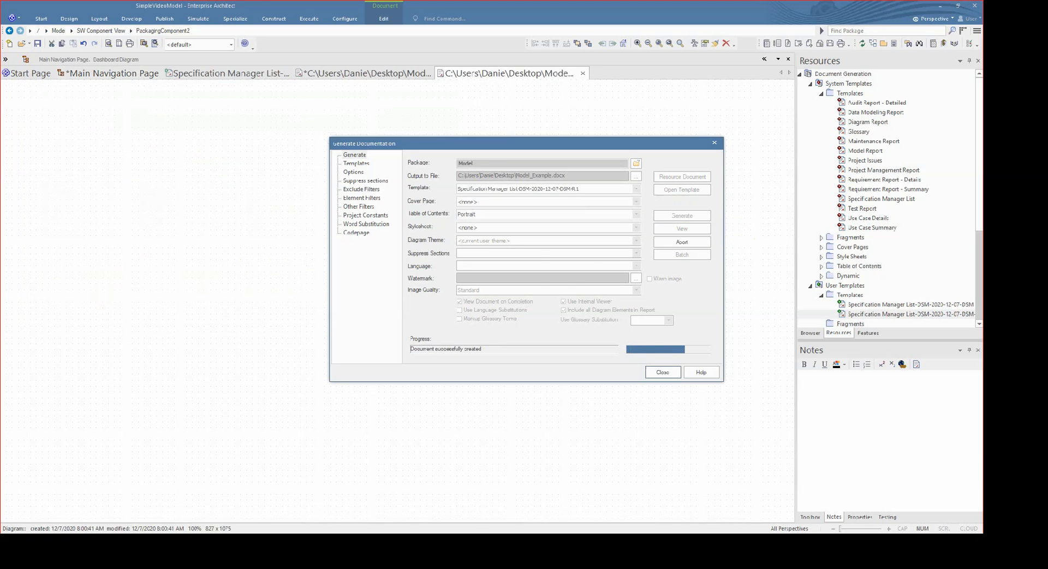
# - Check the tabular page header with picture, title and date, and the requirement text formatting across the regenerated report's pages
pyautogui.scroll(-10, 447, 232)
pyautogui.scroll(-5, 453, 235)
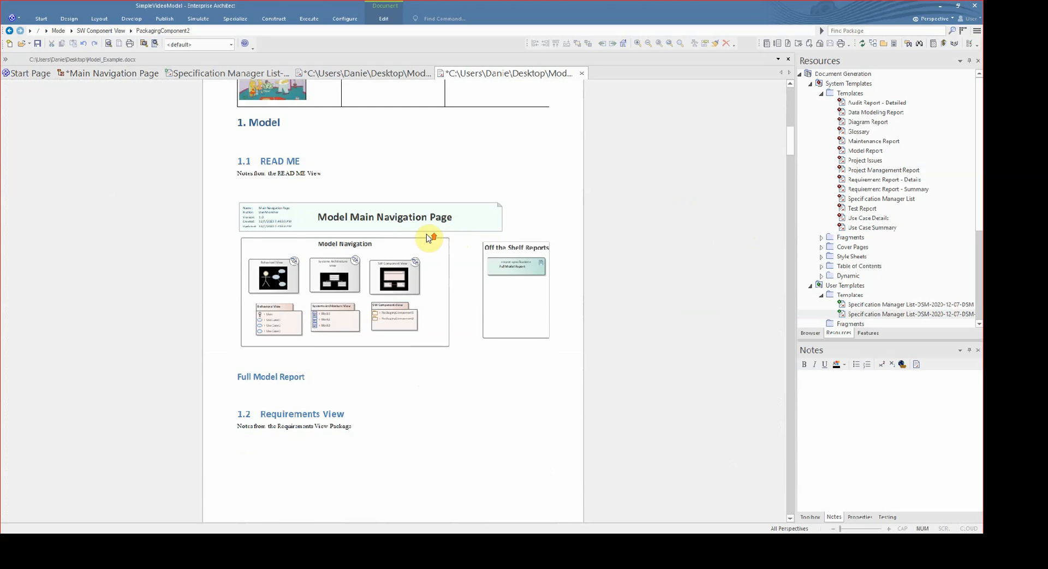
pyautogui.scroll(2, 429, 236)
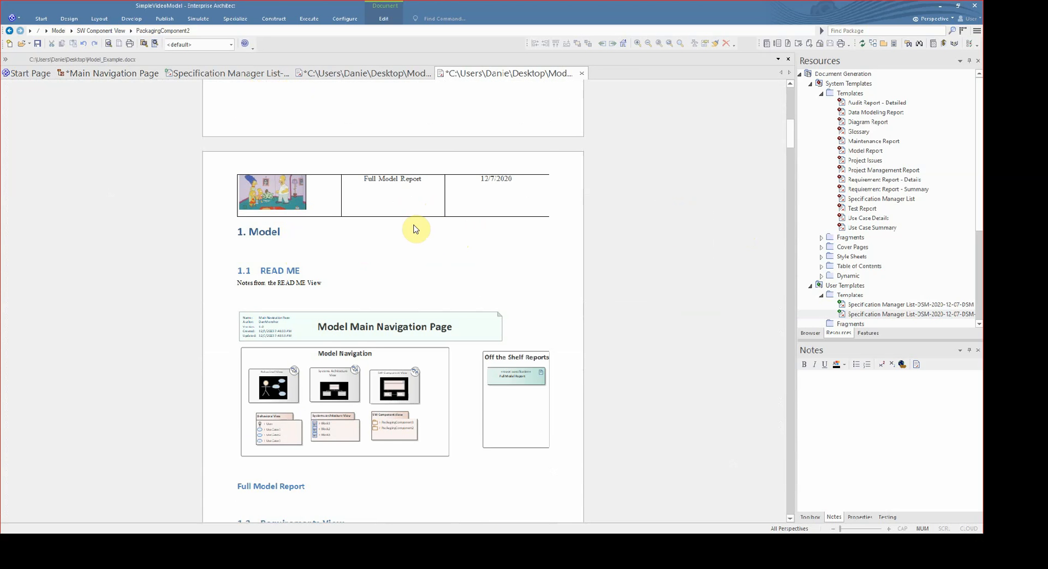
pyautogui.scroll(-10, 415, 230)
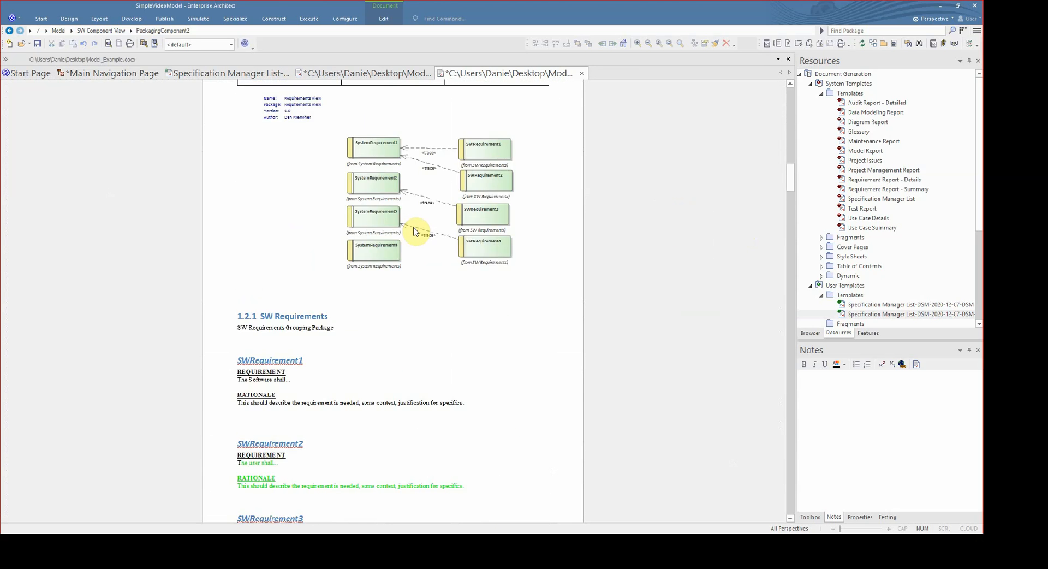
pyautogui.scroll(-6, 415, 227)
pyautogui.scroll(2, 371, 238)
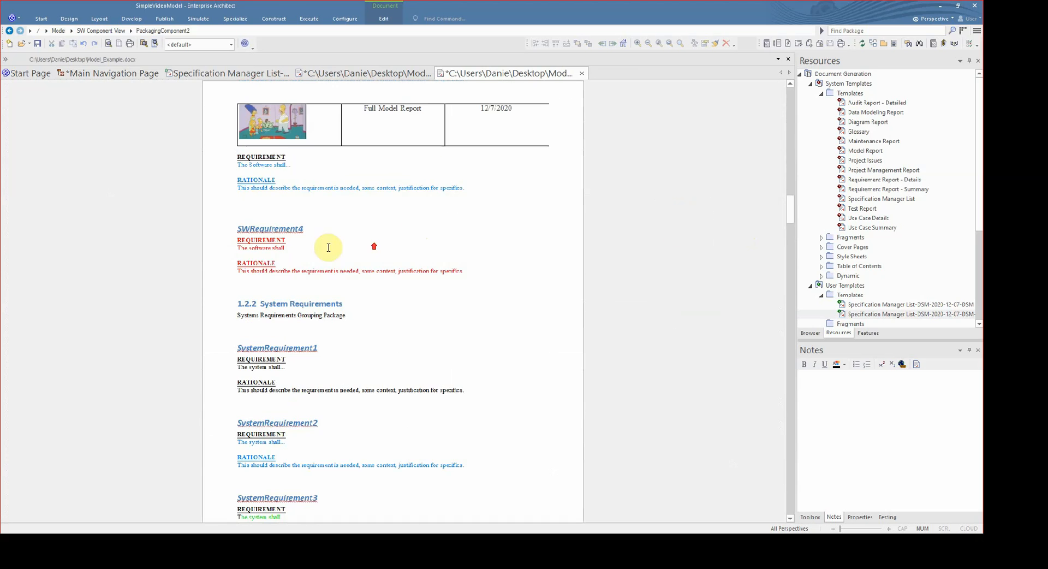
pyautogui.moveTo(267, 177); pyautogui.dragTo(290, 284)
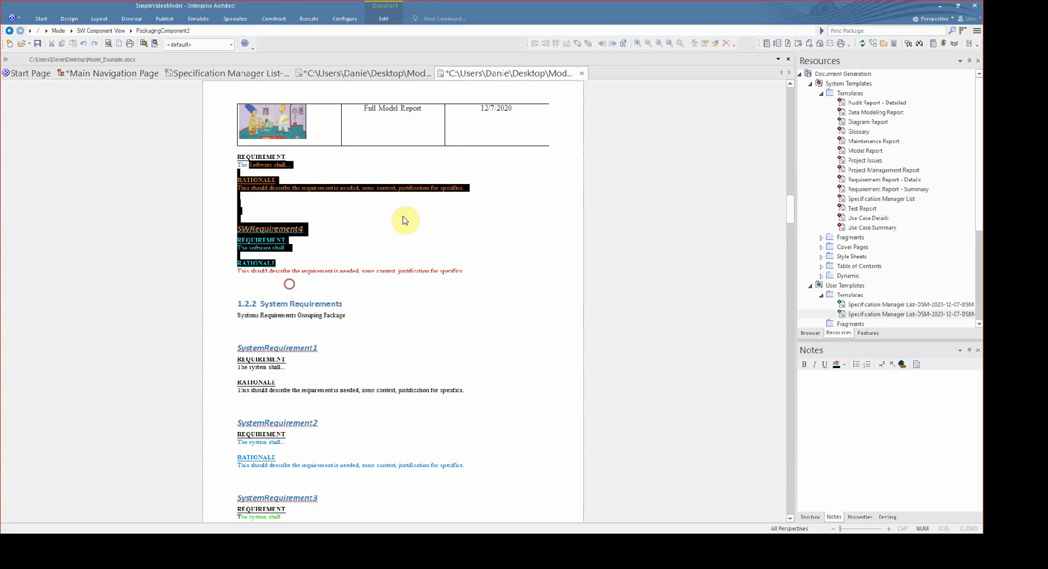
# - In the Specification Manager List-DSM-2020-12-07-DSM-R1 template, set the package-heading-through-diagram-notes section to Times New Roman and save it
pyautogui.click(466, 246)
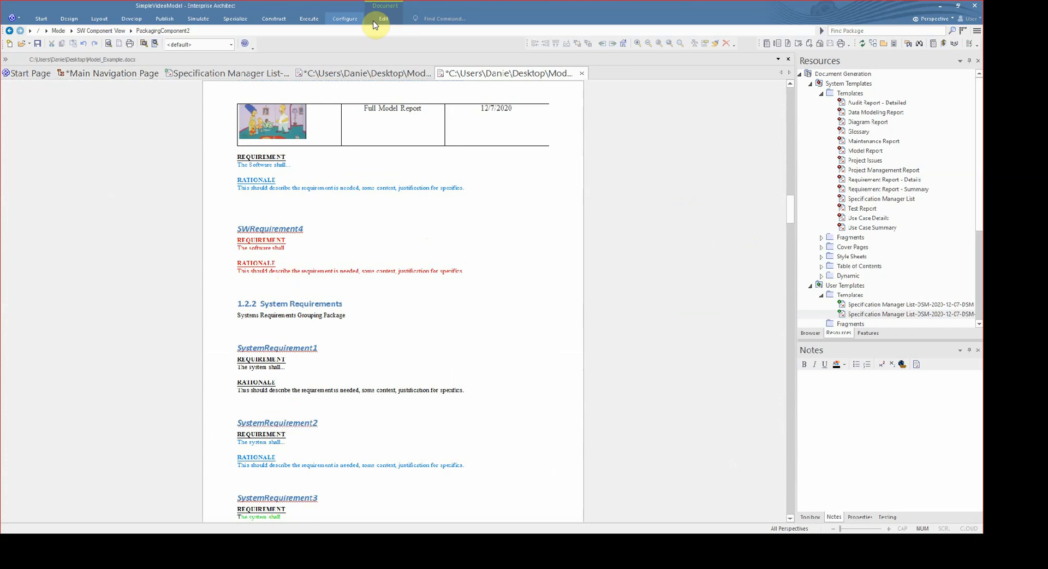
pyautogui.click(270, 74)
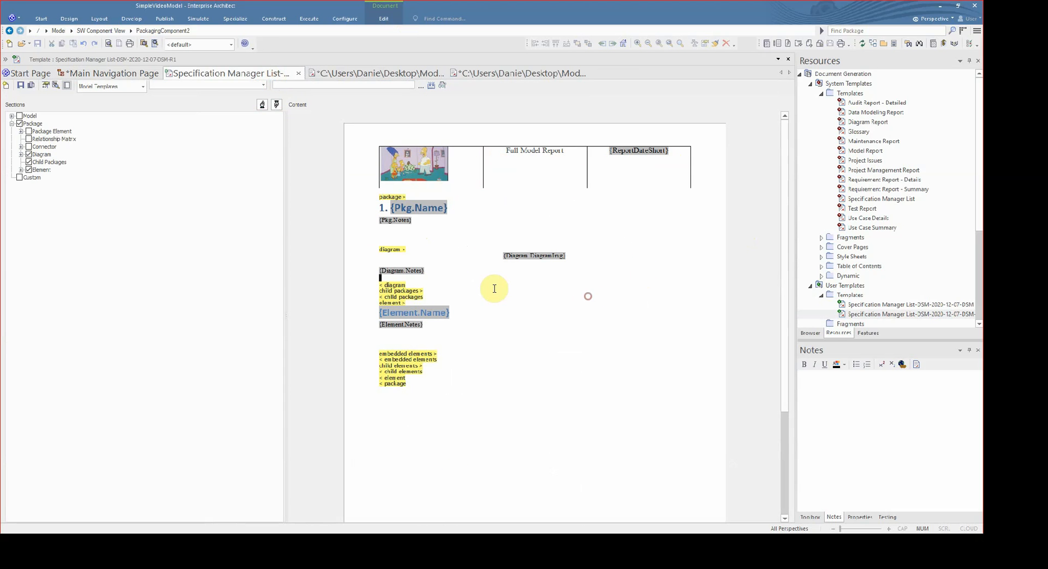
pyautogui.moveTo(431, 279); pyautogui.dragTo(404, 220)
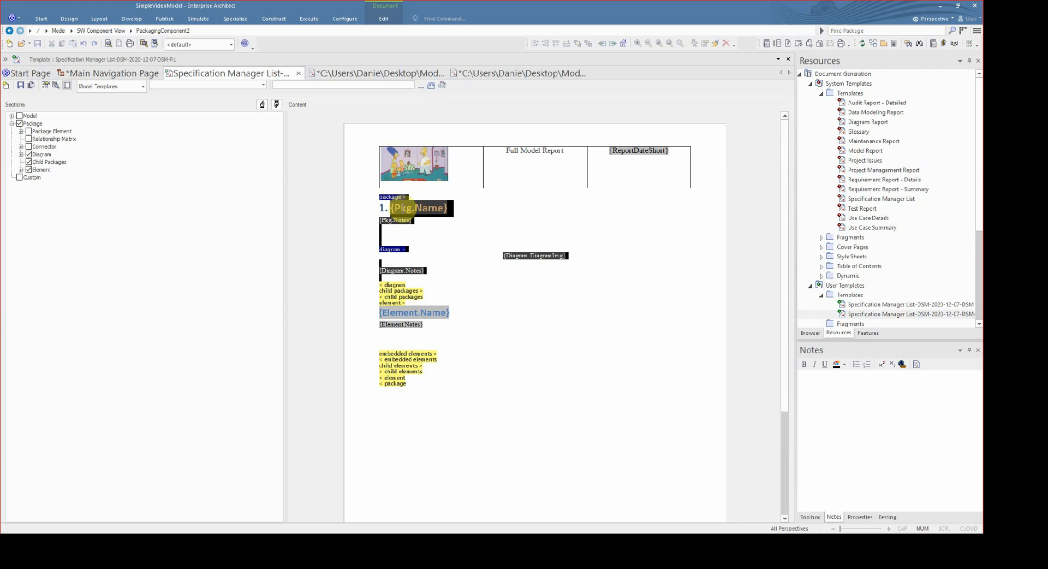
pyautogui.click(401, 15)
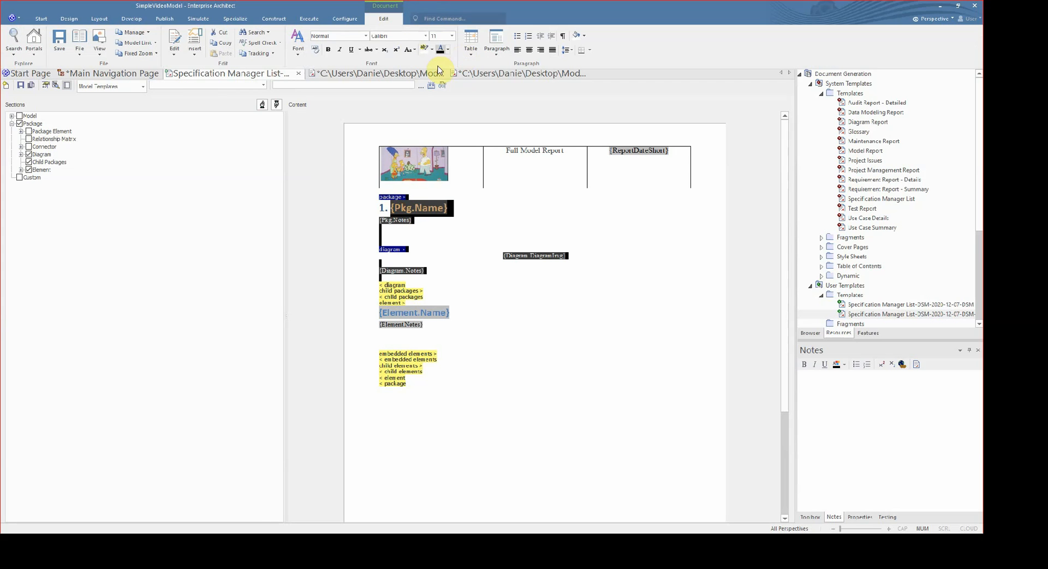
pyautogui.click(426, 36)
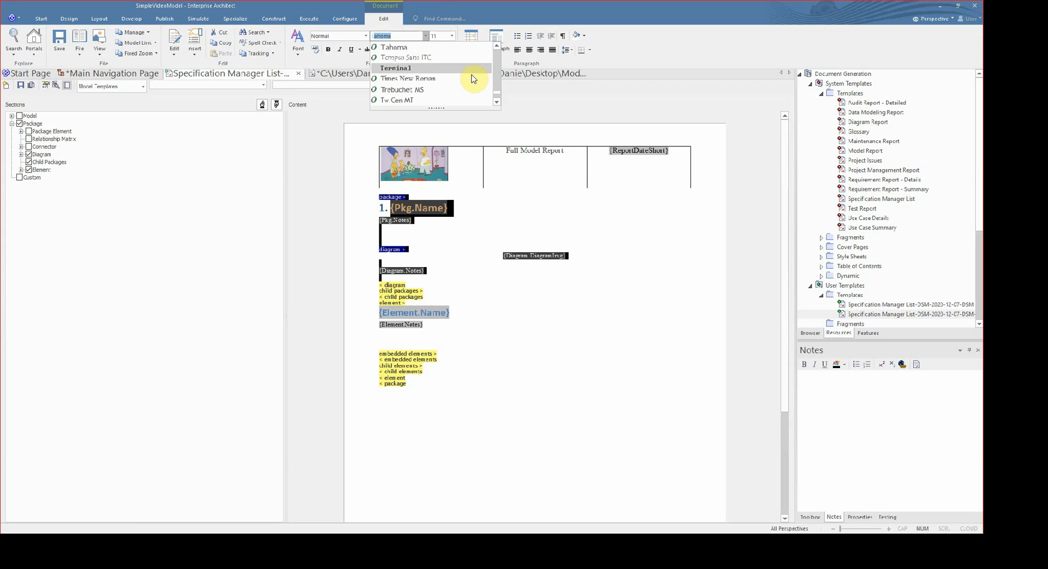
pyautogui.click(468, 78)
pyautogui.click(601, 234)
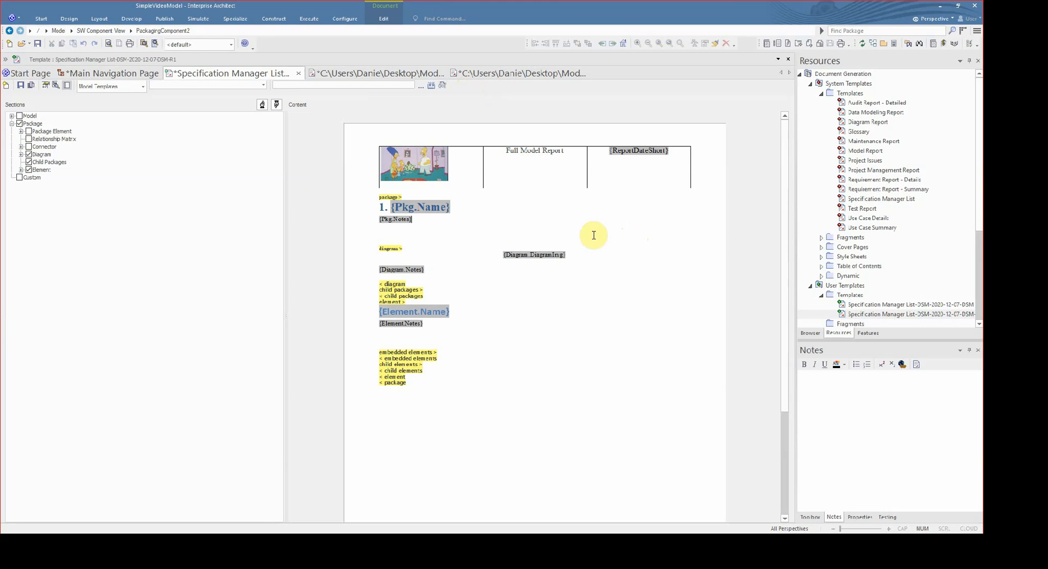
pyautogui.click(22, 89)
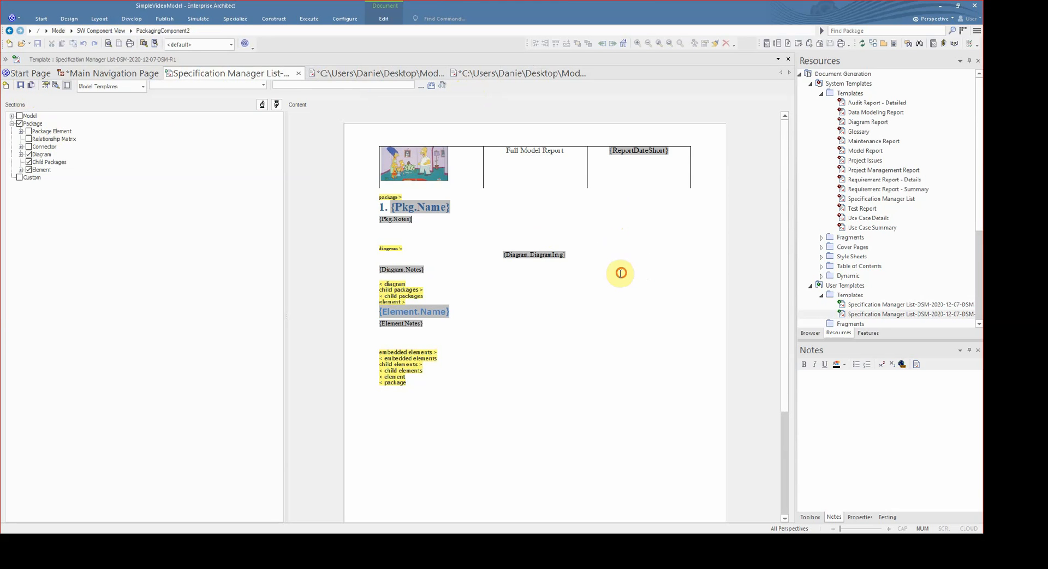
# - Set the font size of the centred {Diagram.DiagramImg} field to 12
pyautogui.click(527, 273)
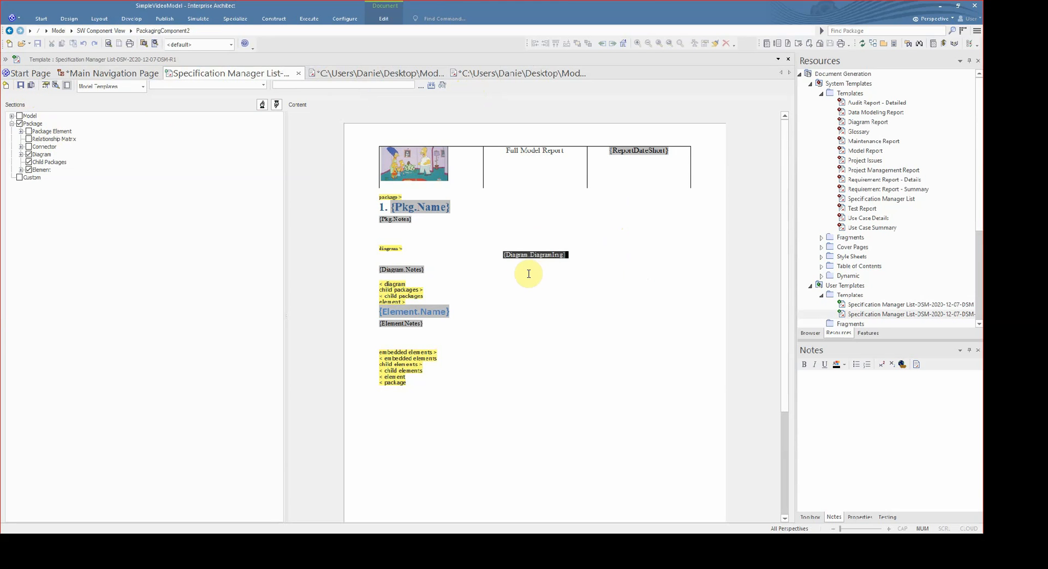
pyautogui.click(394, 19)
pyautogui.click(452, 36)
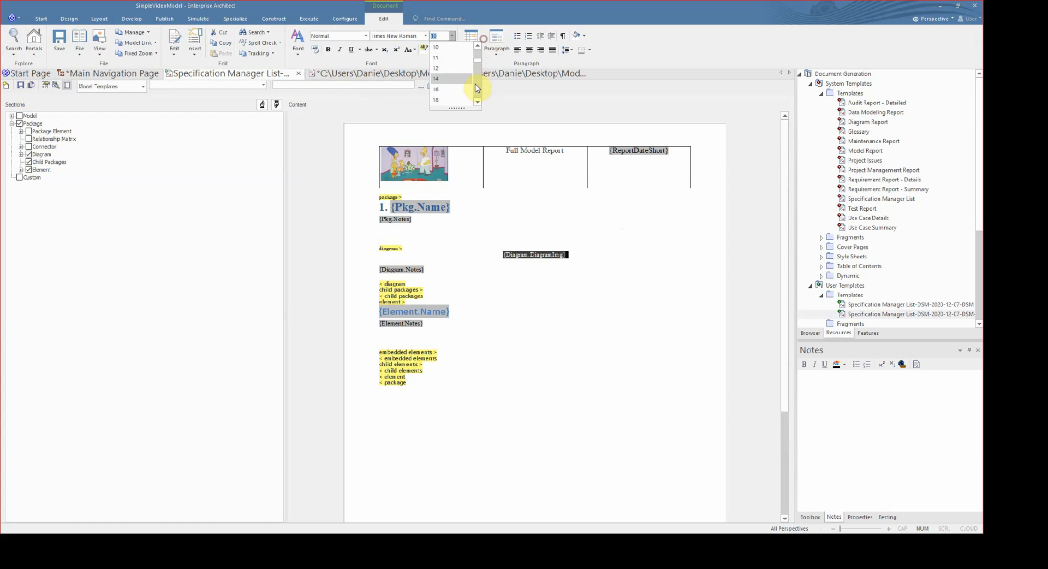
pyautogui.click(474, 72)
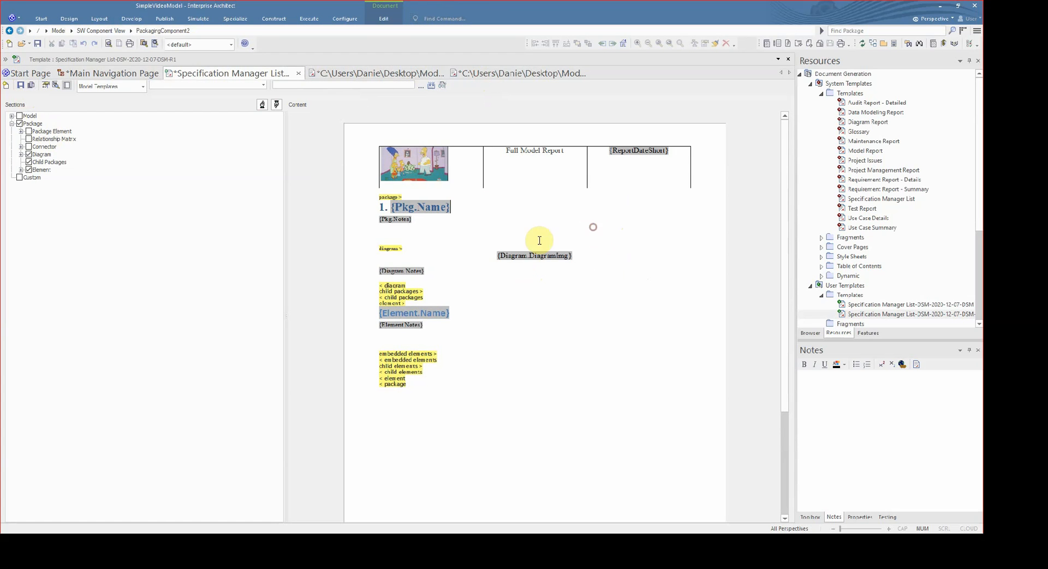
# - Set the font size of the {Pkg.Notes} field below the package heading to 12
pyautogui.moveTo(466, 234); pyautogui.dragTo(376, 224)
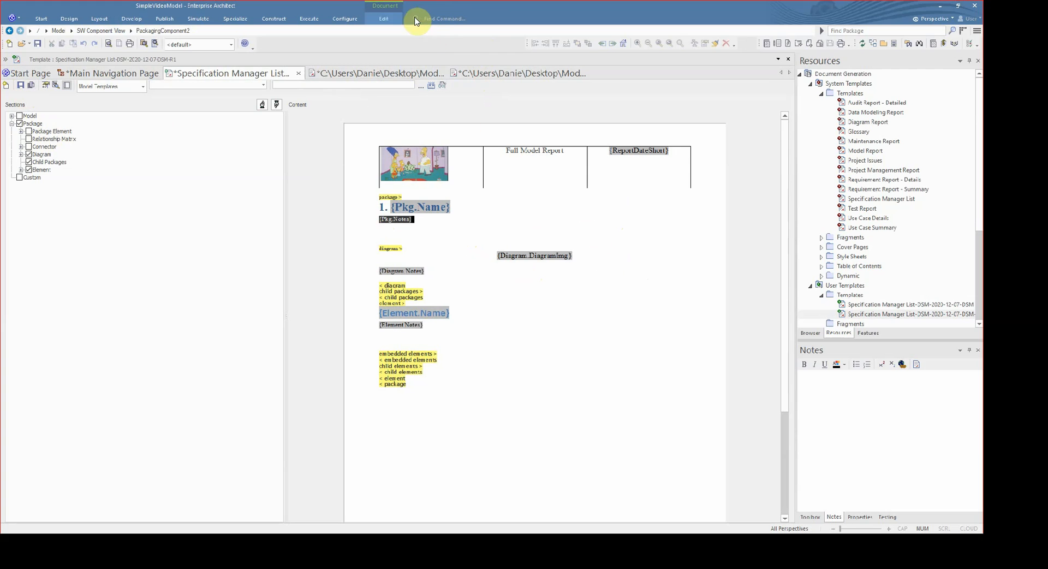
pyautogui.click(398, 19)
pyautogui.click(453, 36)
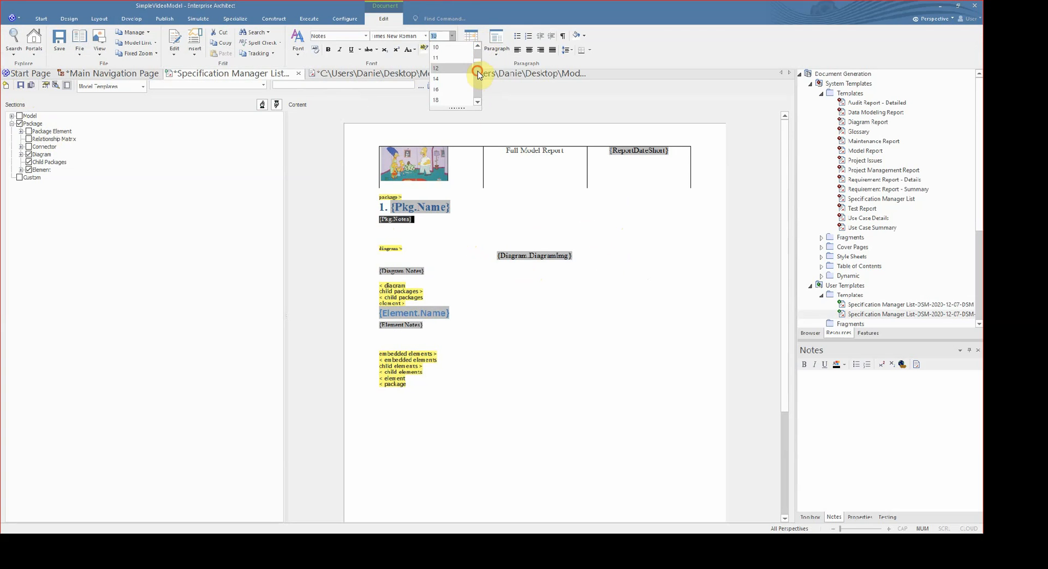
pyautogui.click(477, 71)
pyautogui.click(464, 345)
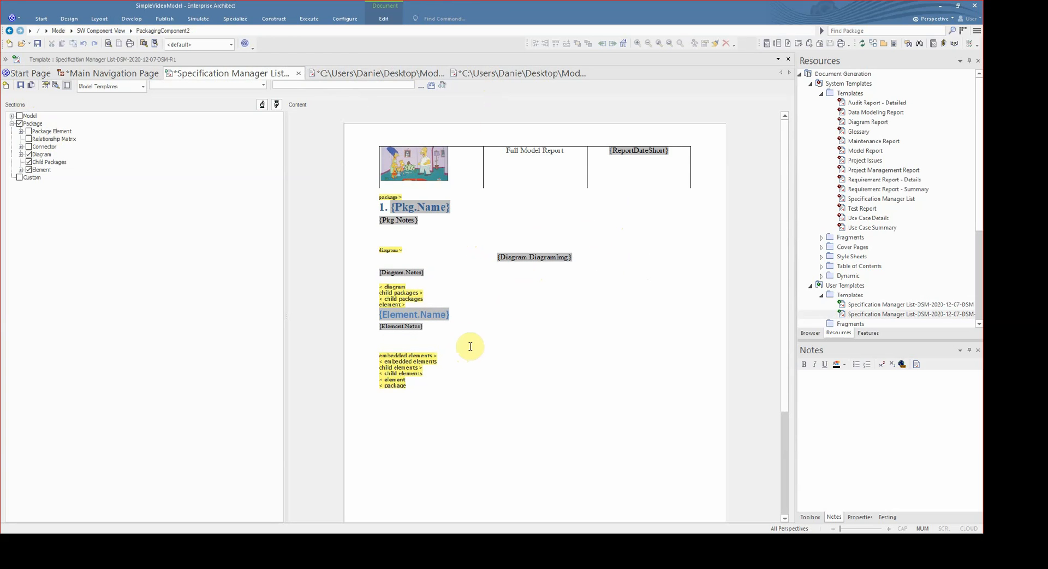
# - Set the font size of the {Element.Notes} field to 12 and save the template
pyautogui.moveTo(475, 351); pyautogui.dragTo(376, 347)
pyautogui.click(384, 18)
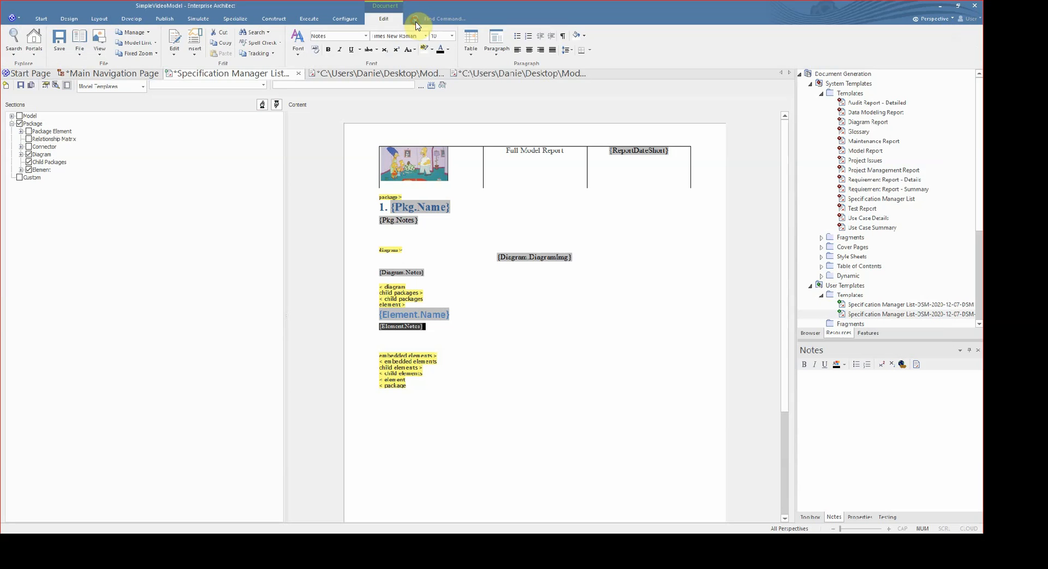
pyautogui.click(452, 36)
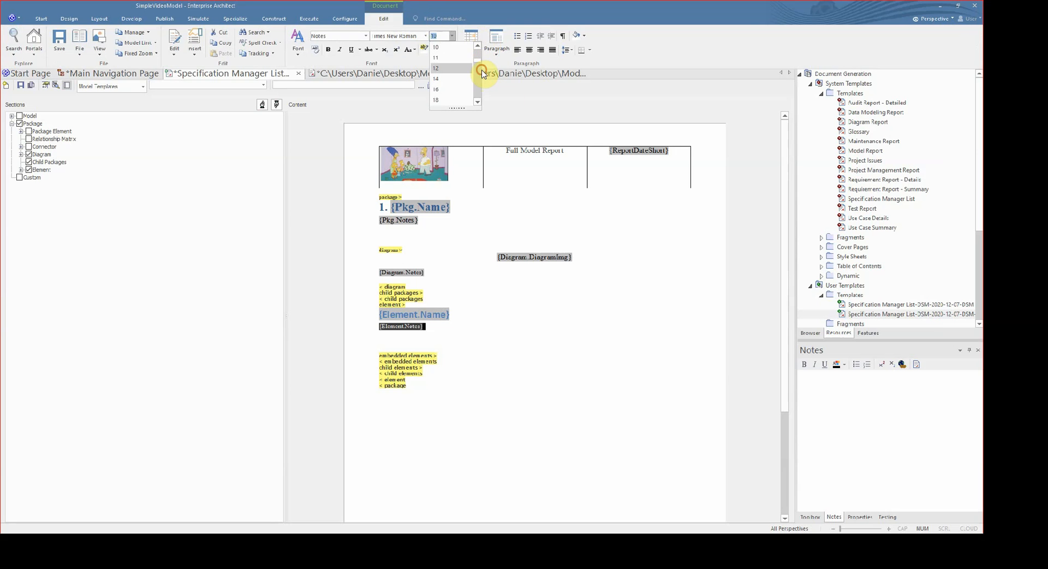
pyautogui.click(481, 69)
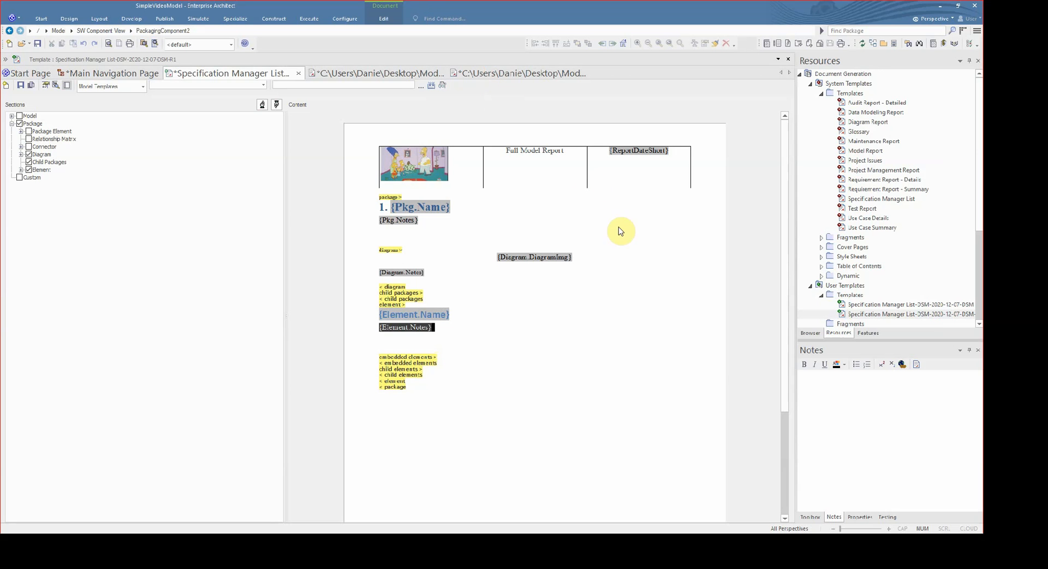
pyautogui.click(21, 85)
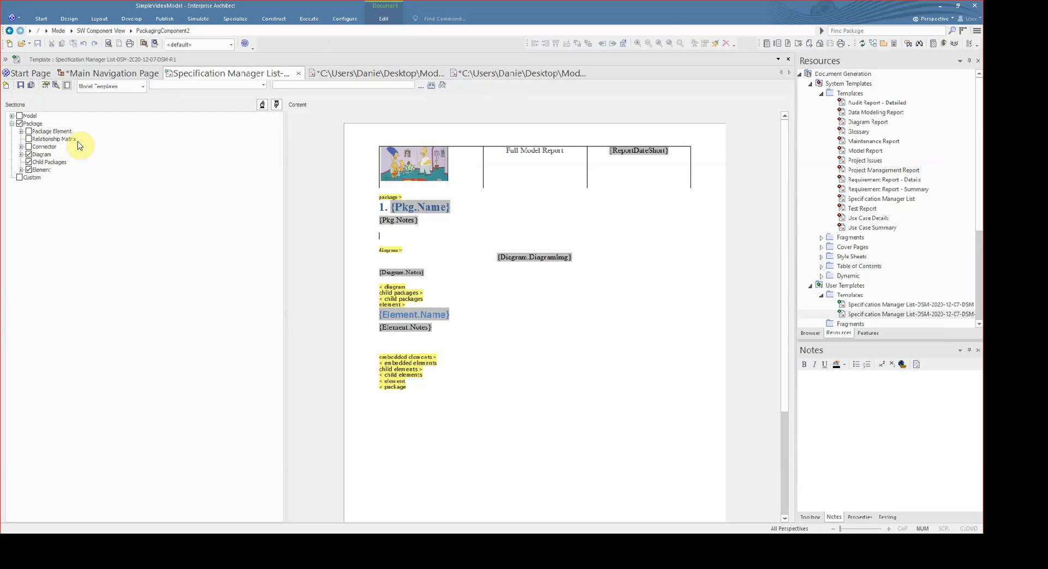
# - Check the cover page setting in the Full Model Report's document generation settings and close them
pyautogui.click(126, 77)
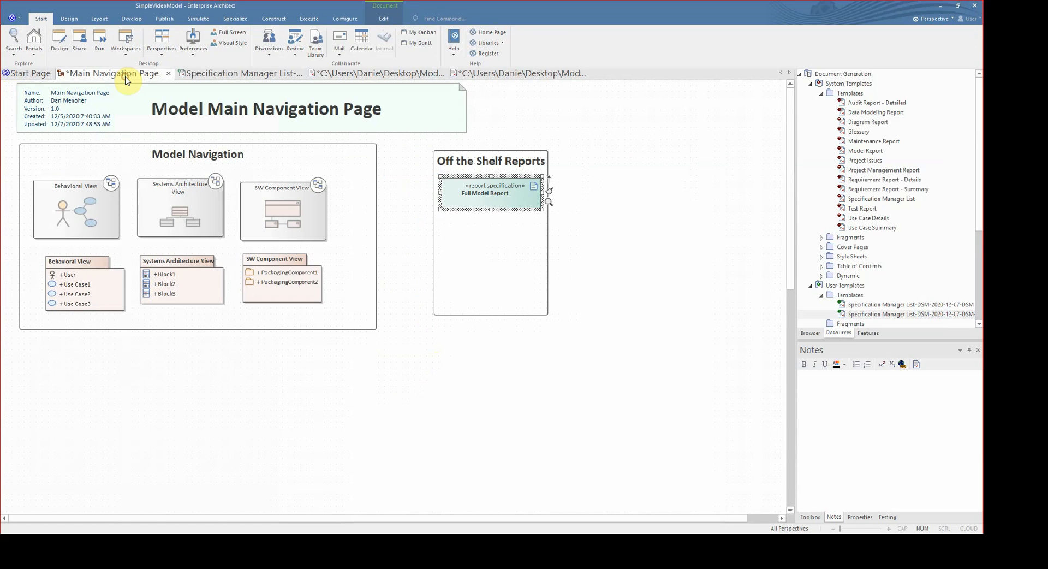
pyautogui.click(563, 189)
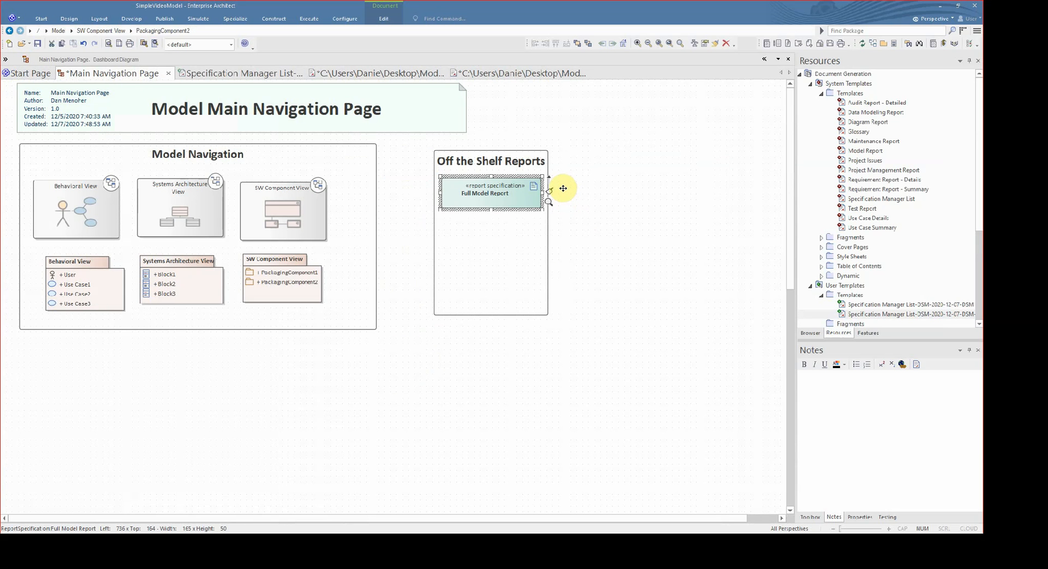
pyautogui.doubleClick(563, 189)
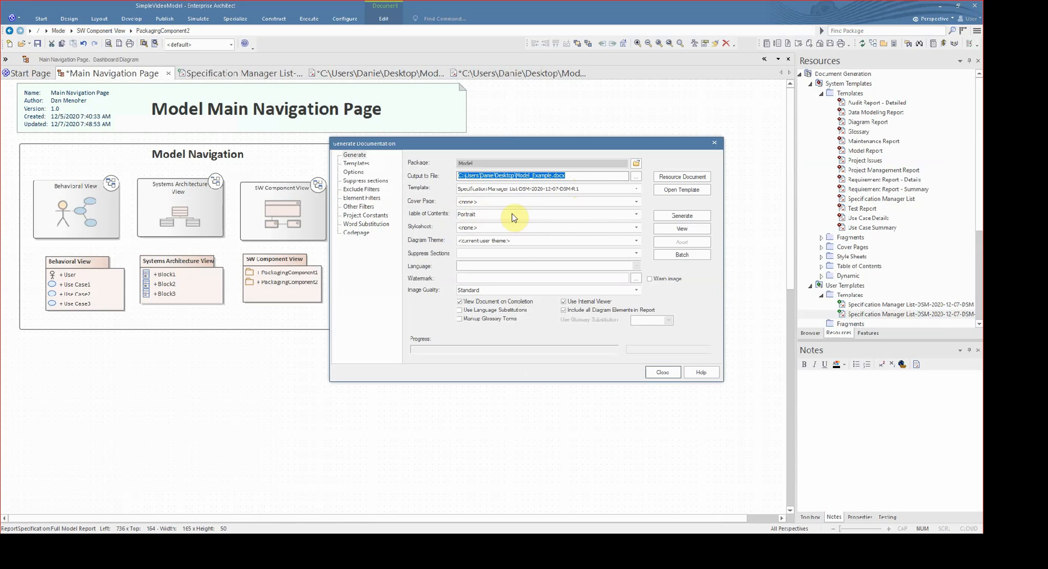
pyautogui.click(676, 218)
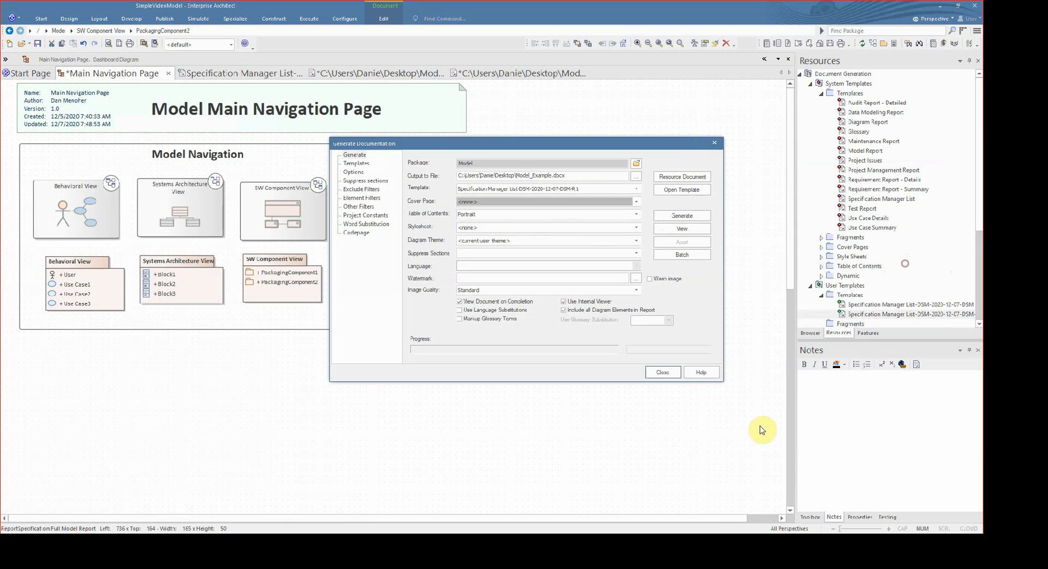
pyautogui.press('Escape')
# - Start a new user document template named cover page with the template type Cover Pages
pyautogui.rightClick(927, 265)
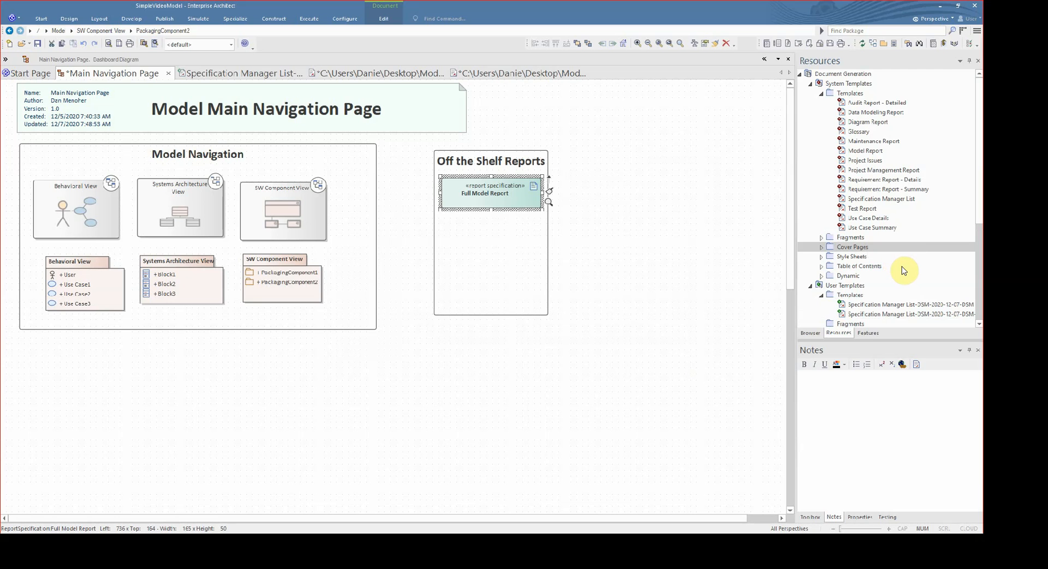
pyautogui.rightClick(903, 267)
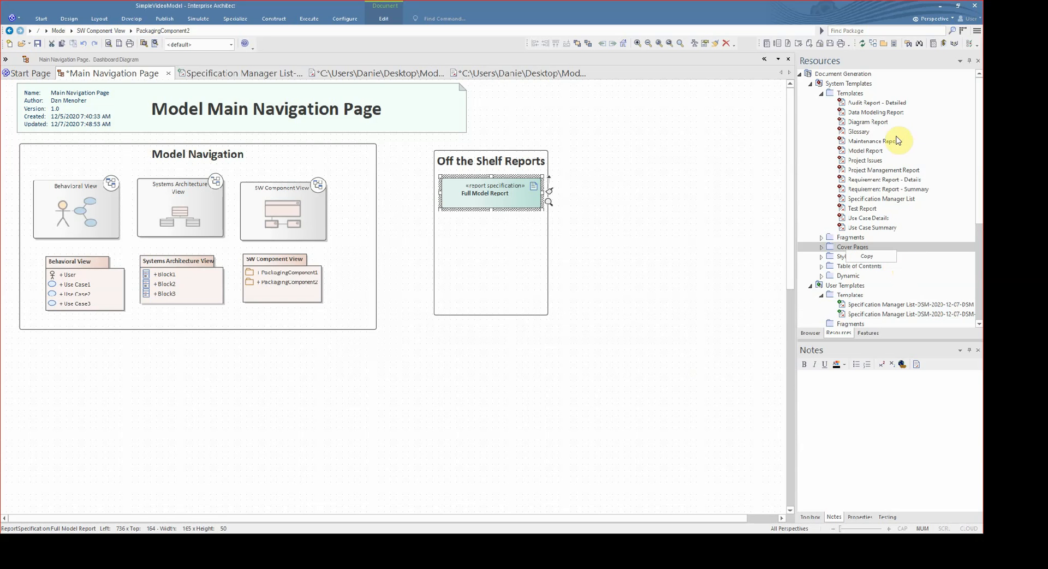
pyautogui.click(895, 304)
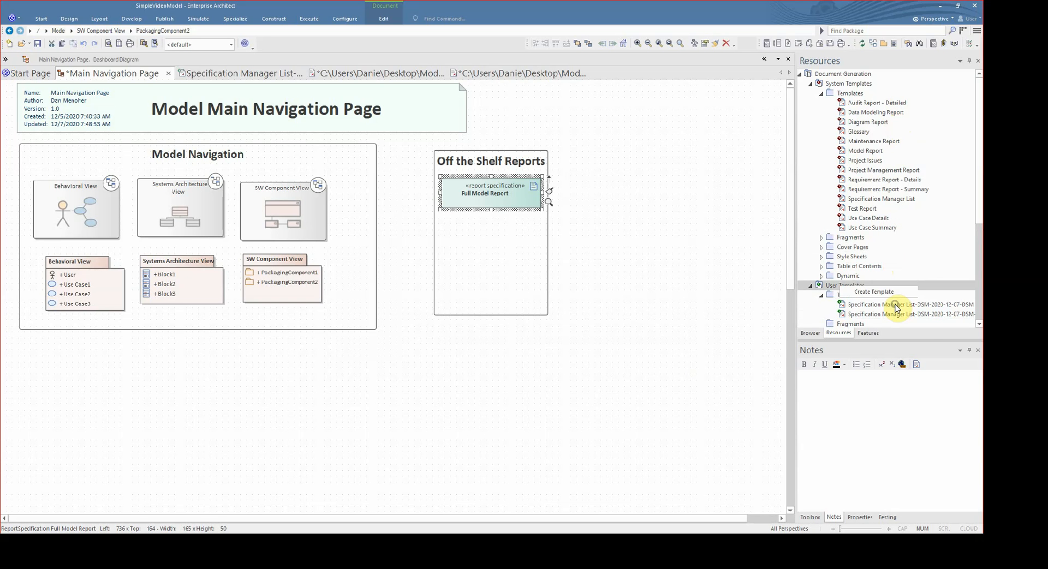
pyautogui.click(915, 318)
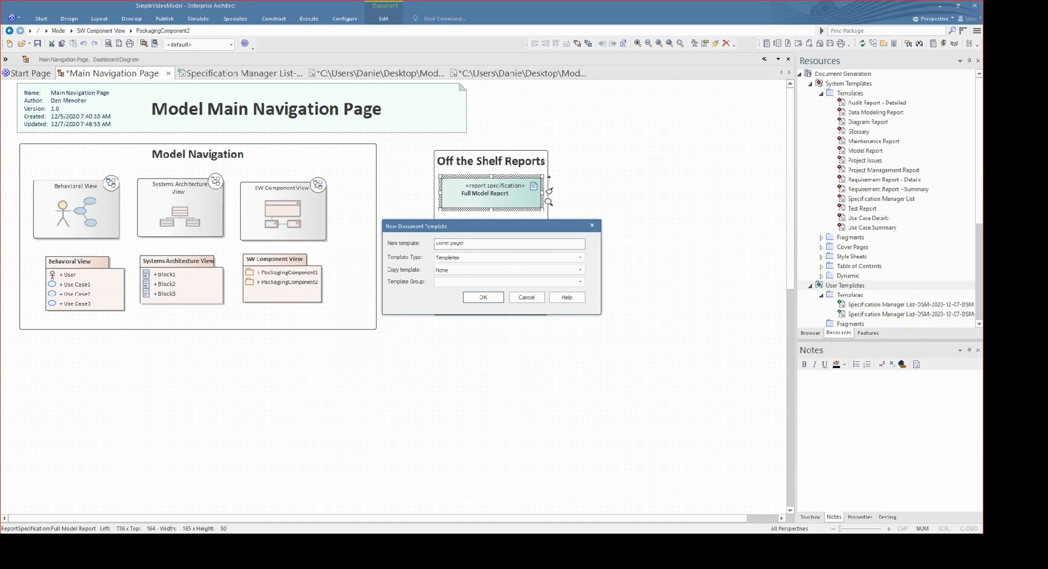
pyautogui.press('BackSpace')
pyautogui.click(617, 274)
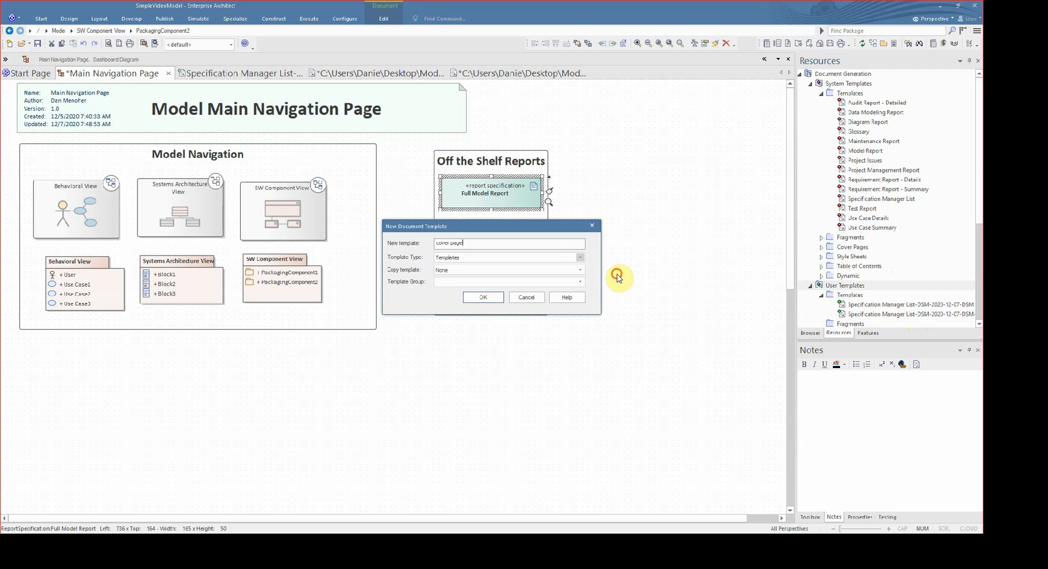
pyautogui.click(493, 298)
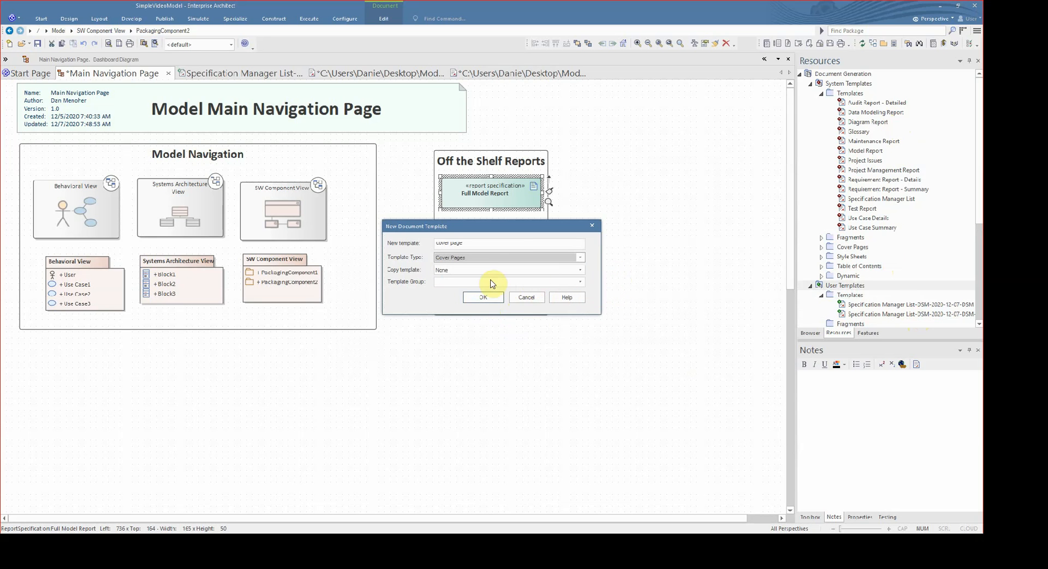
# - Base the new cover page template on the Portrait system template and create it
pyautogui.press('Tab')
pyautogui.hotkey('alt', 'Down')
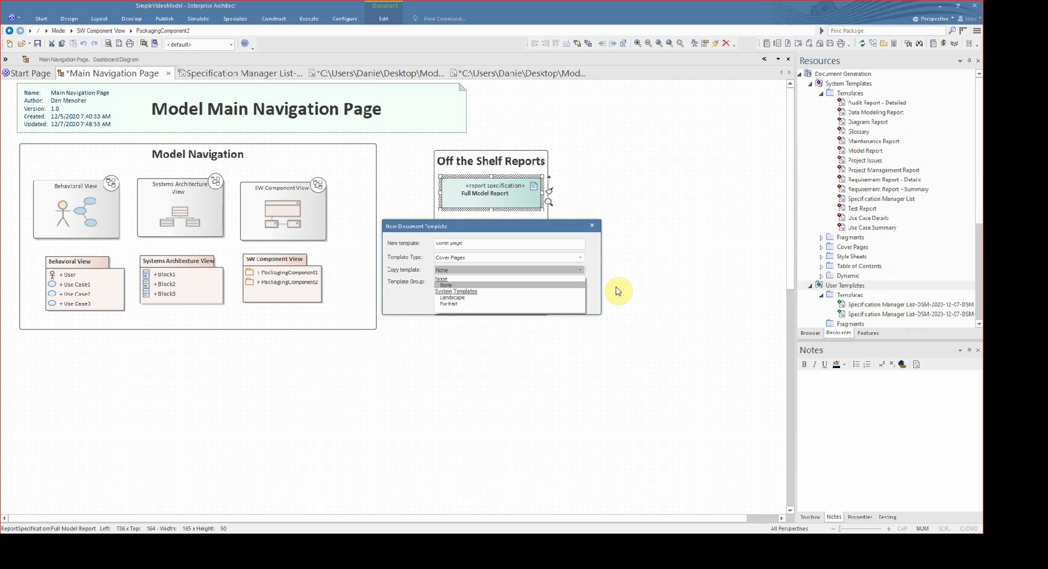
pyautogui.press('Down')
pyautogui.press('Down')
pyautogui.click(580, 329)
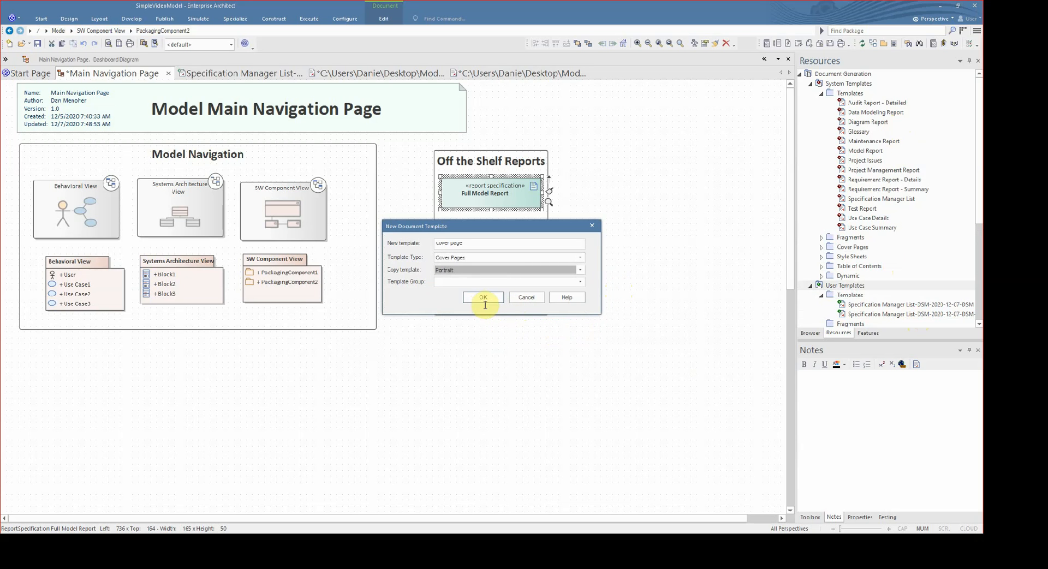
pyautogui.click(481, 297)
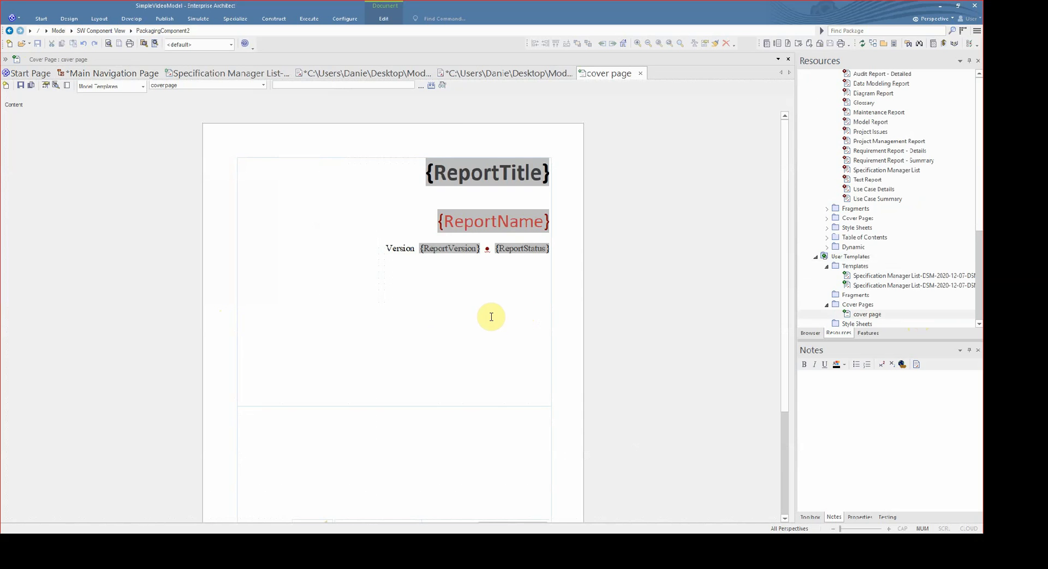
# - Look through the new cover page template's layout and the editing options available for it
pyautogui.scroll(-5, 487, 330)
pyautogui.scroll(5, 489, 348)
pyautogui.click(393, 19)
pyautogui.click(424, 232)
# - In the Full Model Report's generation options, enable hiding of note-less elements, note-less connectors and anonymous elements
pyautogui.click(127, 78)
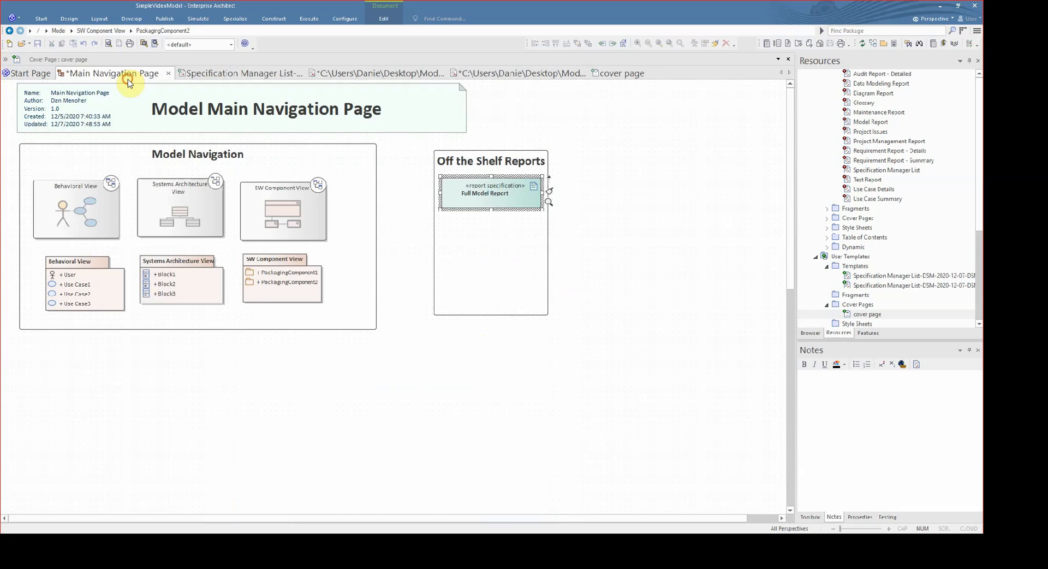
pyautogui.click(485, 189)
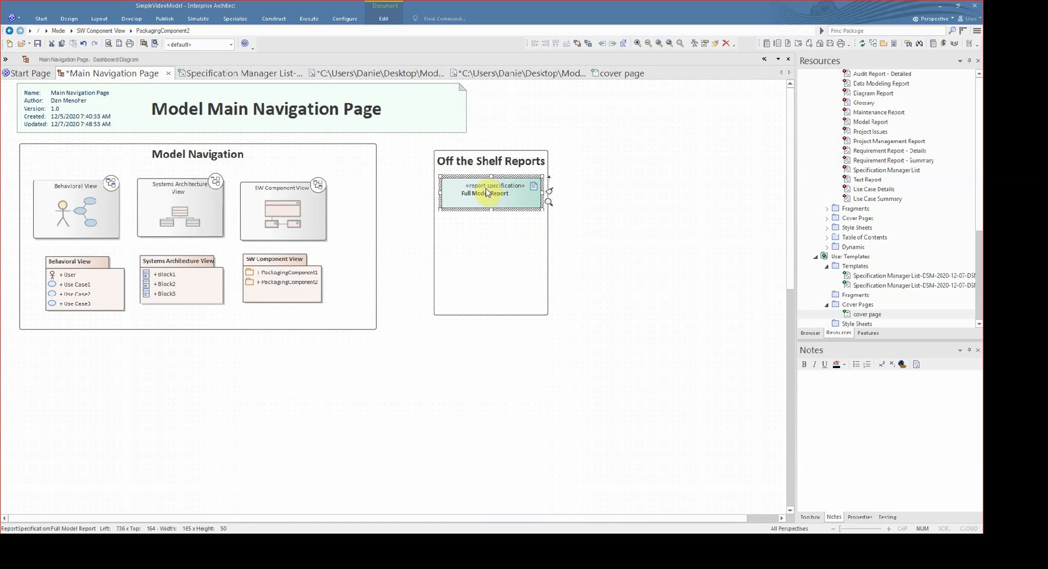
pyautogui.doubleClick(487, 191)
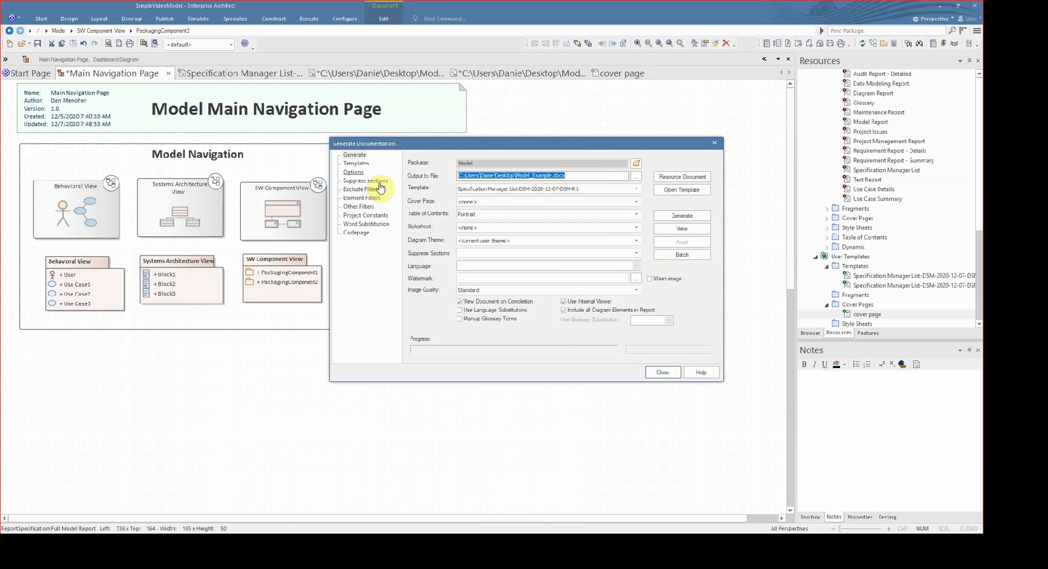
pyautogui.click(358, 172)
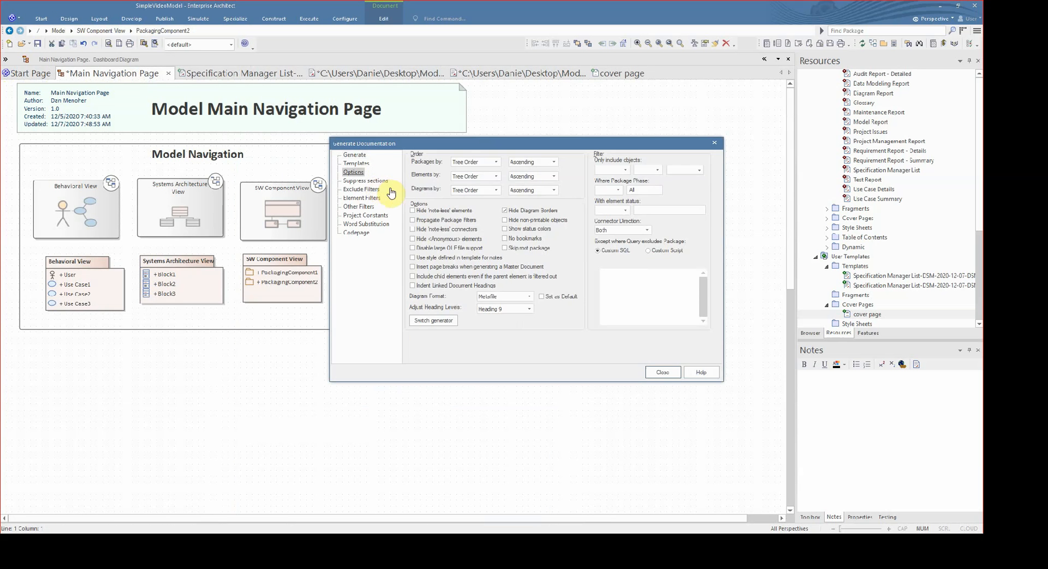
pyautogui.moveTo(508, 156); pyautogui.dragTo(196, 142)
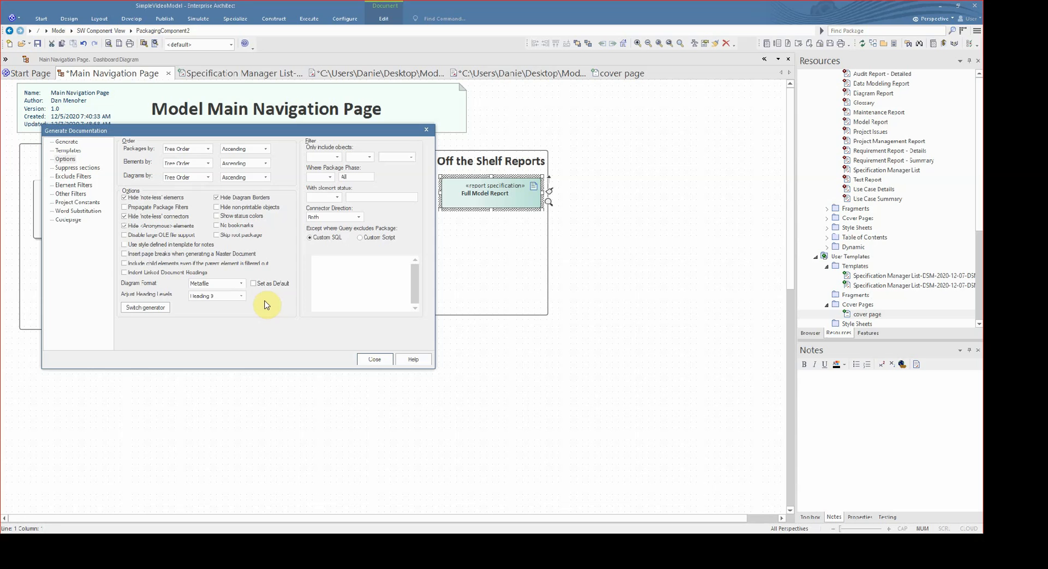
# - Review the diagram format choices for the Full Model Report, keep Metafile, and close its generation options
pyautogui.click(241, 283)
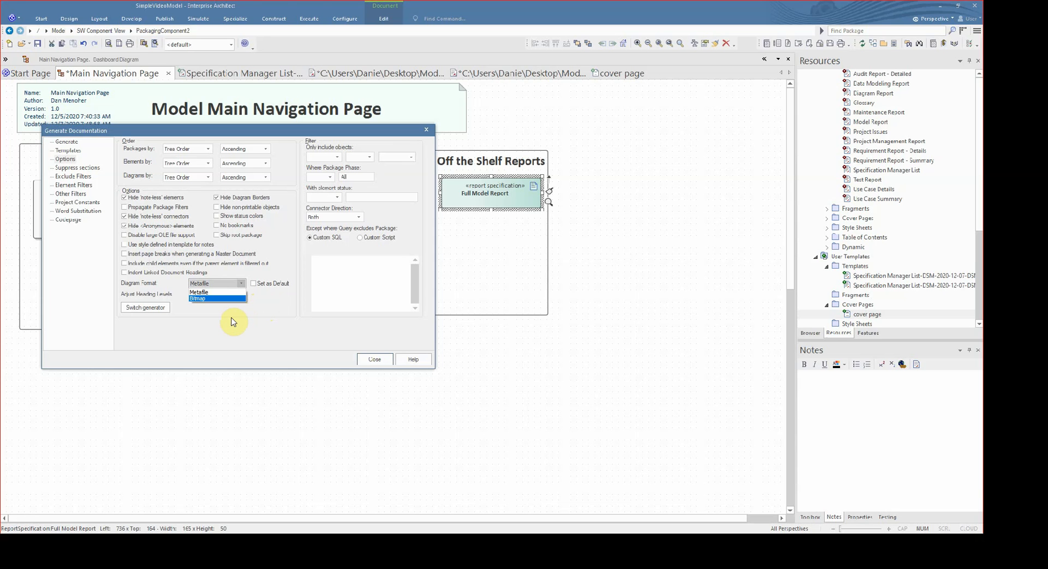
pyautogui.click(234, 260)
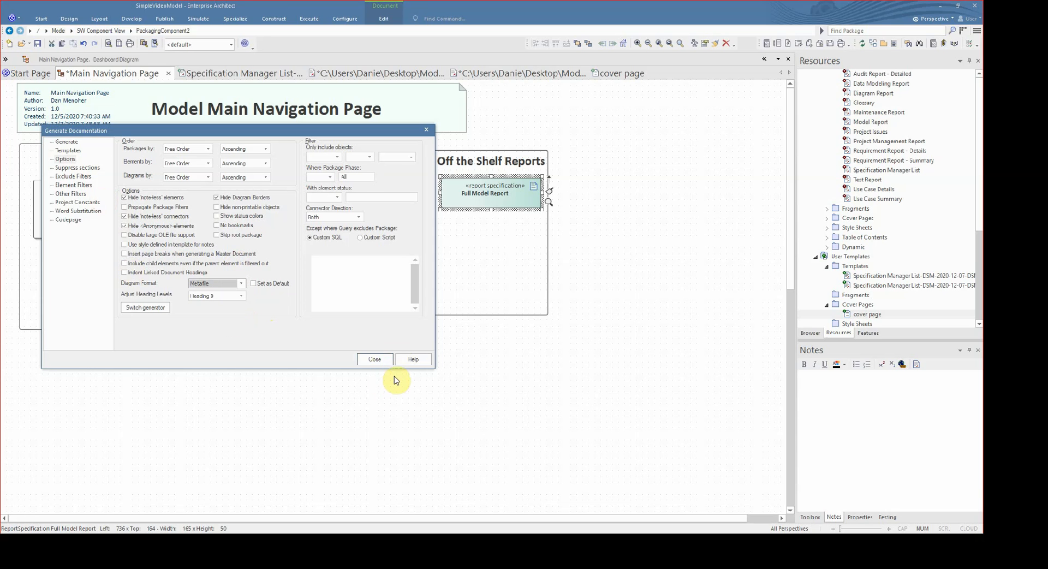
pyautogui.press('Escape')
pyautogui.click(656, 247)
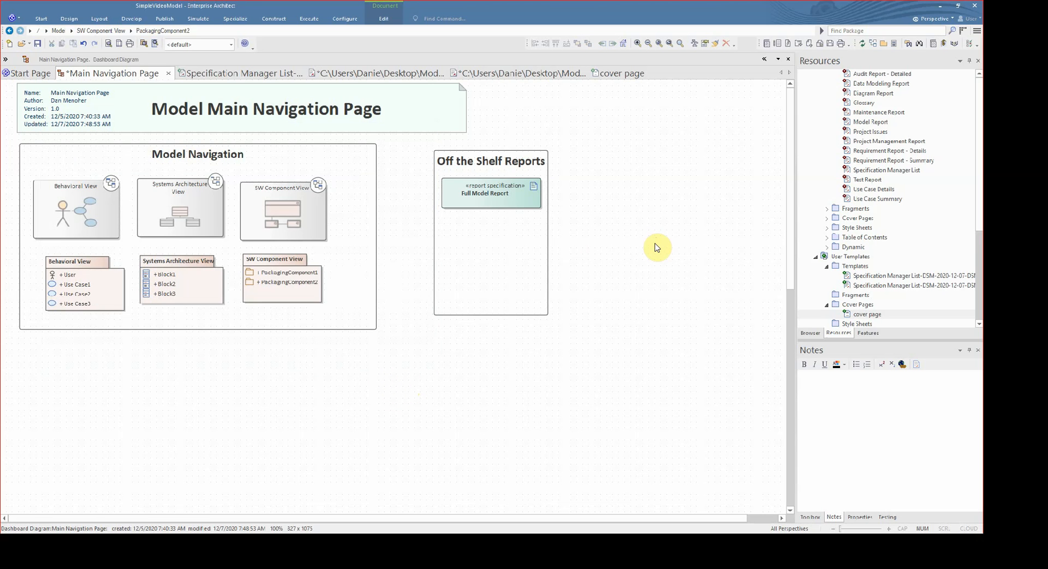
# - Collapse the README and SW Component View packages in the project browser so only the top-level packages are listed
pyautogui.click(810, 333)
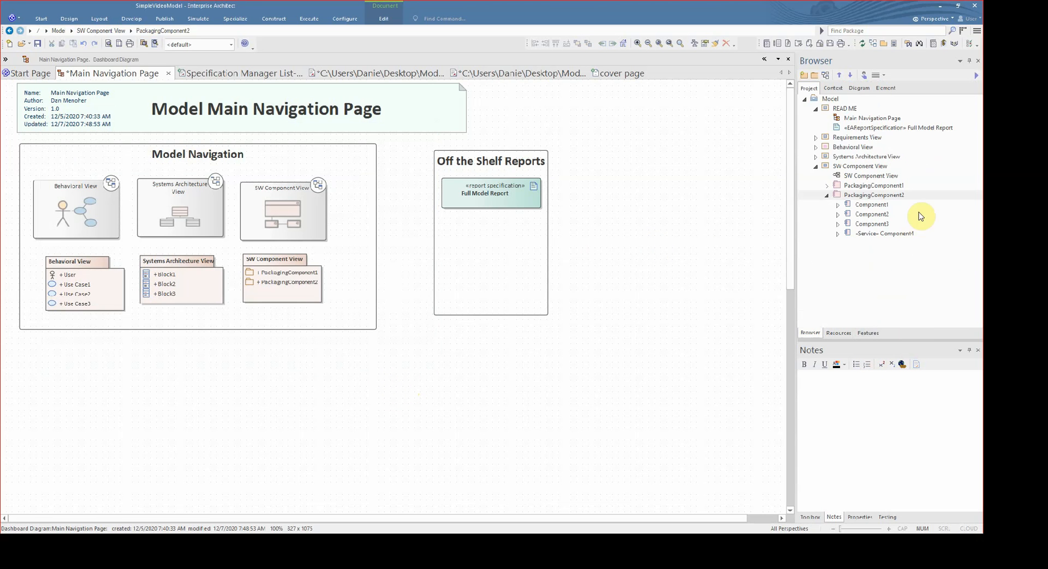
pyautogui.doubleClick(874, 195)
pyautogui.doubleClick(868, 166)
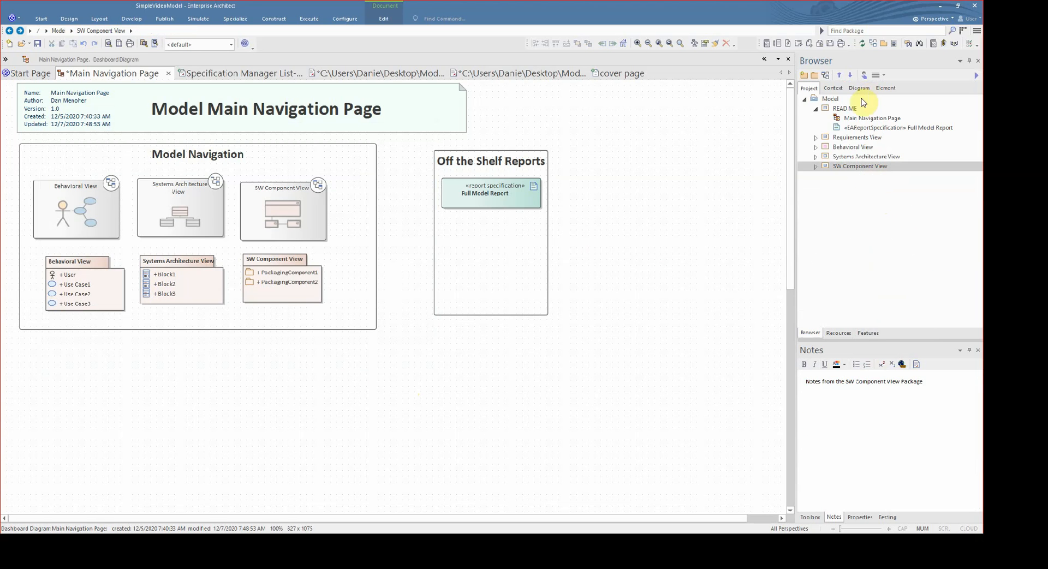
pyautogui.middleClick(870, 116)
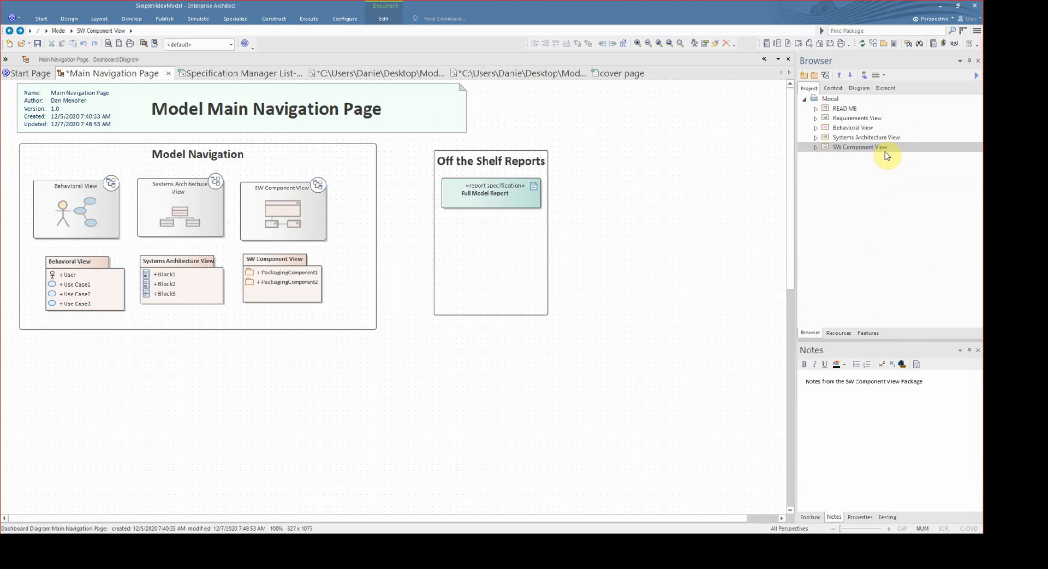
# - Add a report specification below Full Model Report in the Off the Shelf Reports area, targeting the Requirements View package
pyautogui.click(870, 549)
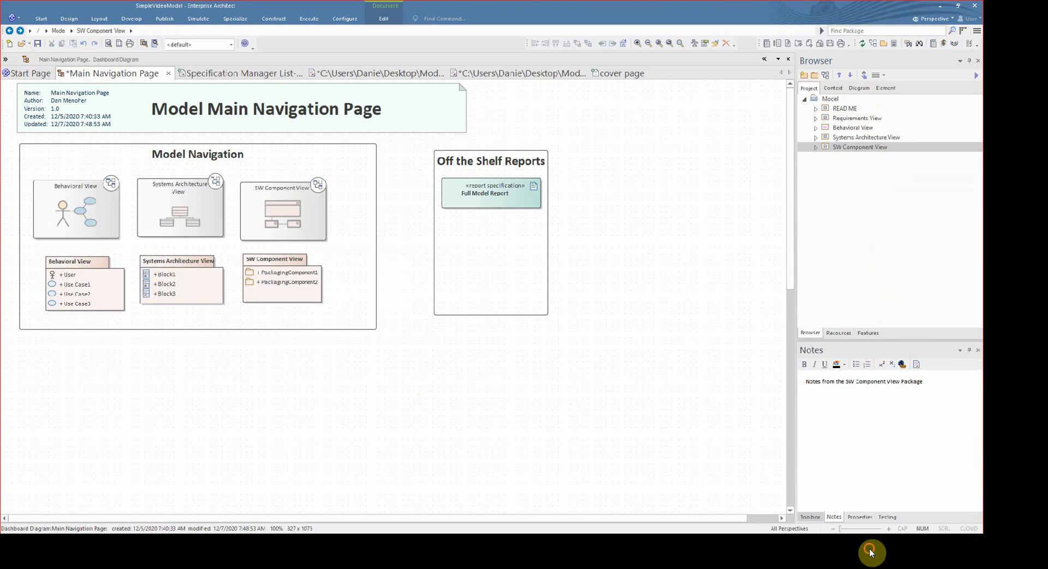
pyautogui.click(888, 554)
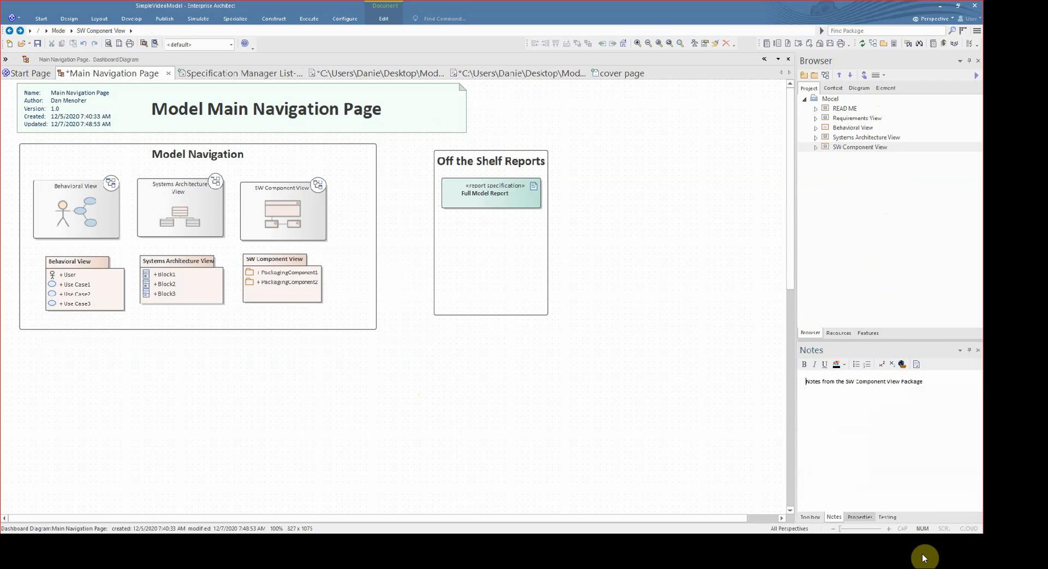
pyautogui.click(924, 553)
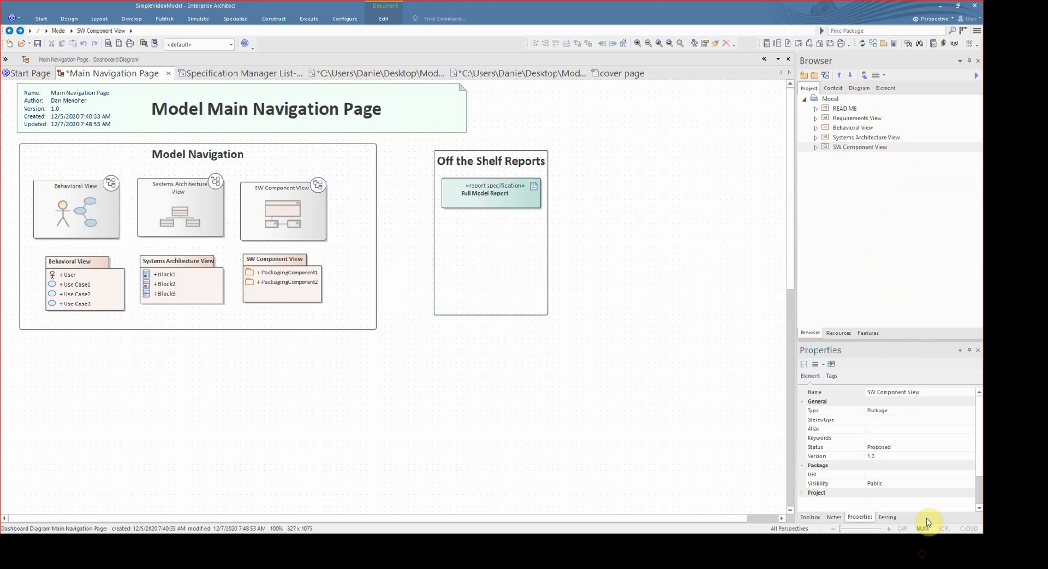
pyautogui.click(873, 554)
pyautogui.scroll(-5, 926, 491)
pyautogui.scroll(-5, 919, 490)
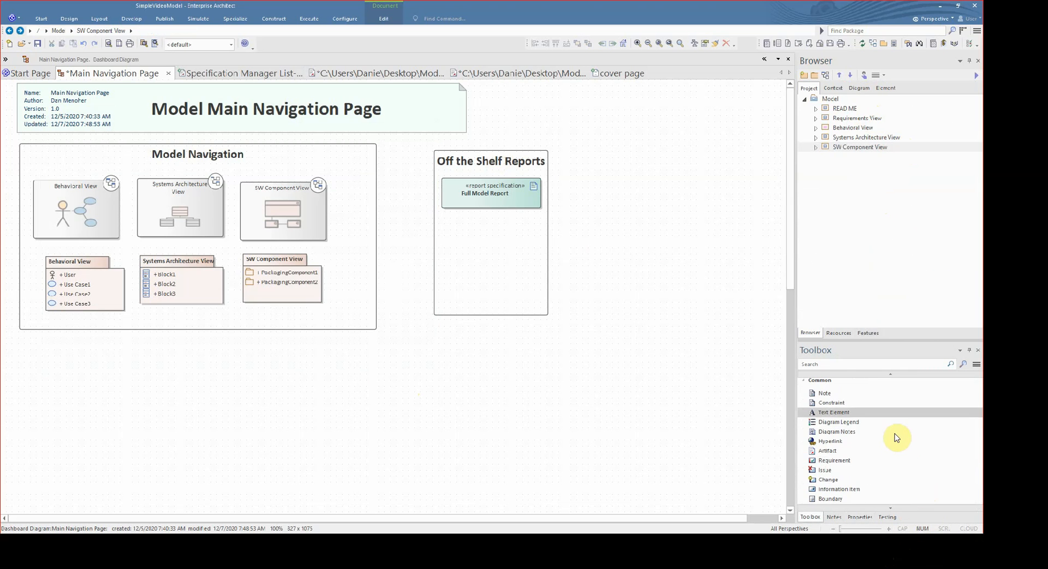
pyautogui.scroll(-3, 899, 503)
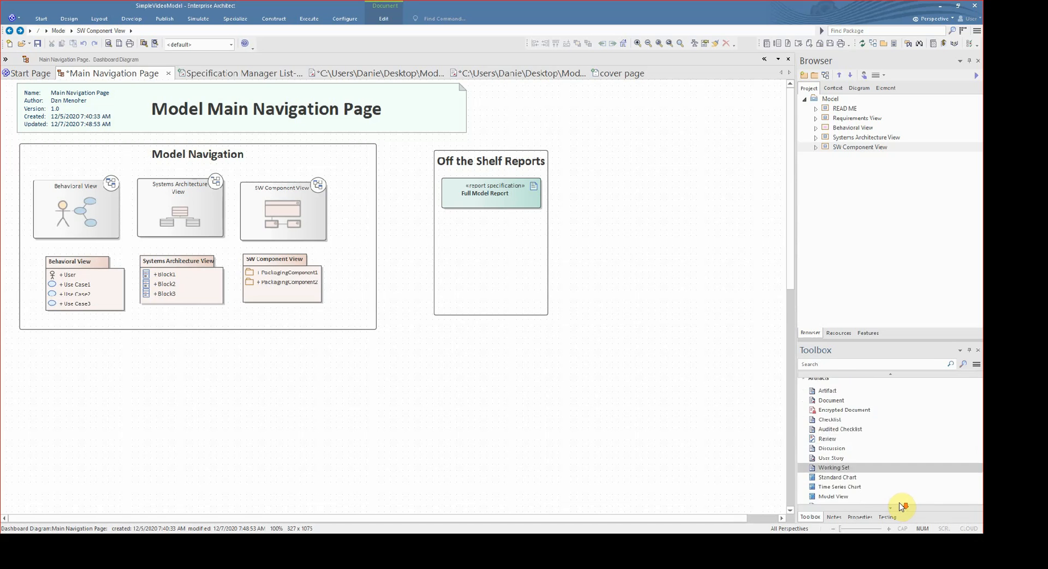
pyautogui.moveTo(915, 494); pyautogui.dragTo(475, 232)
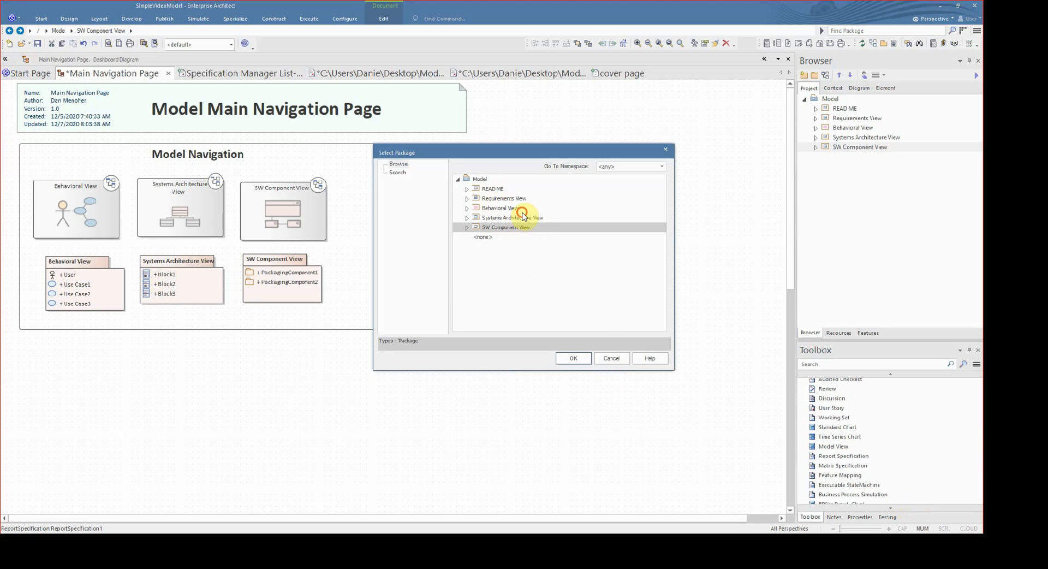
pyautogui.click(491, 200)
pyautogui.click(575, 359)
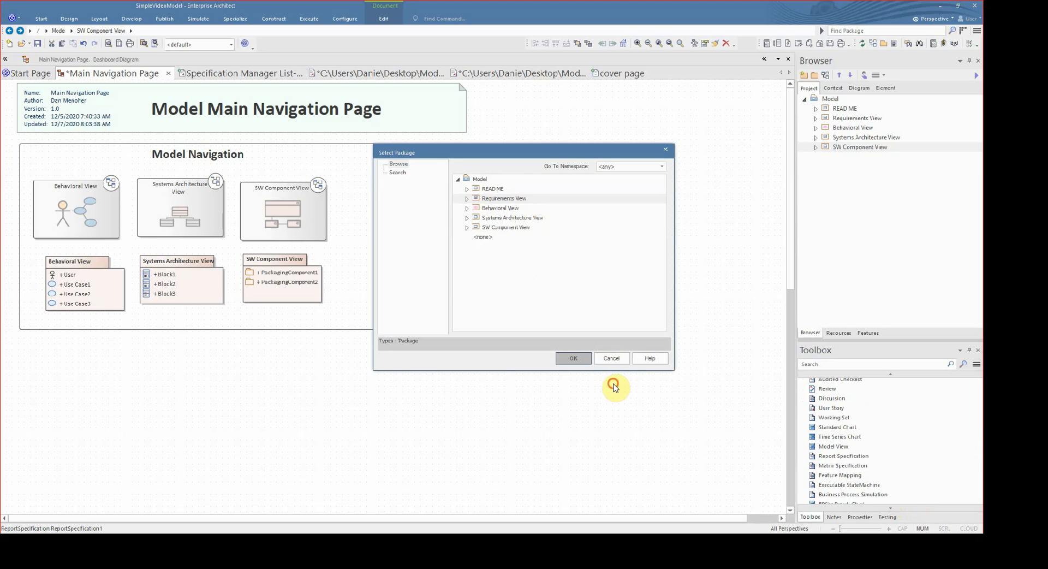
# - Set the new report specification's template to Requirement Report - Details
pyautogui.doubleClick(545, 243)
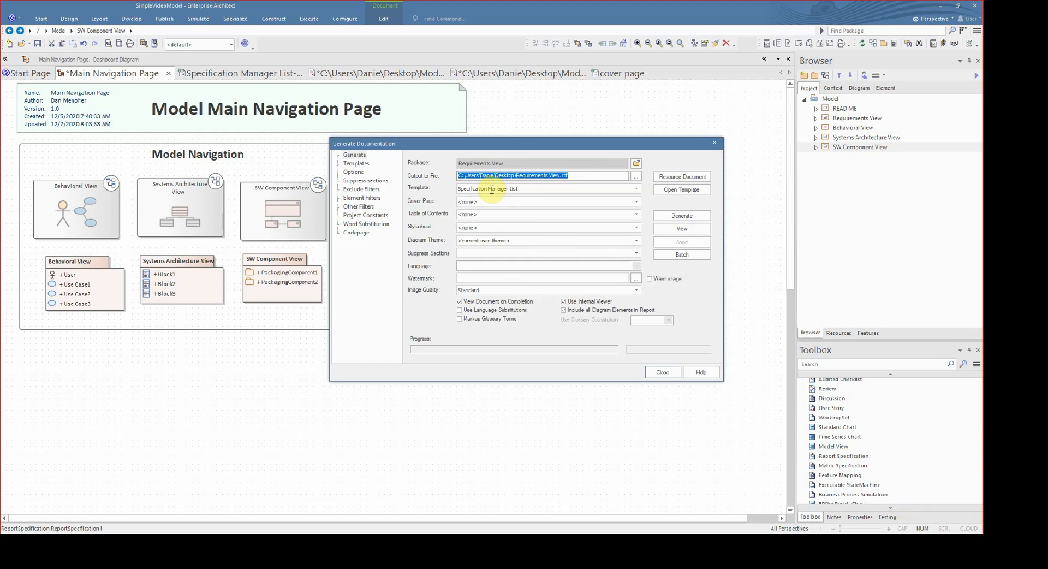
pyautogui.click(637, 188)
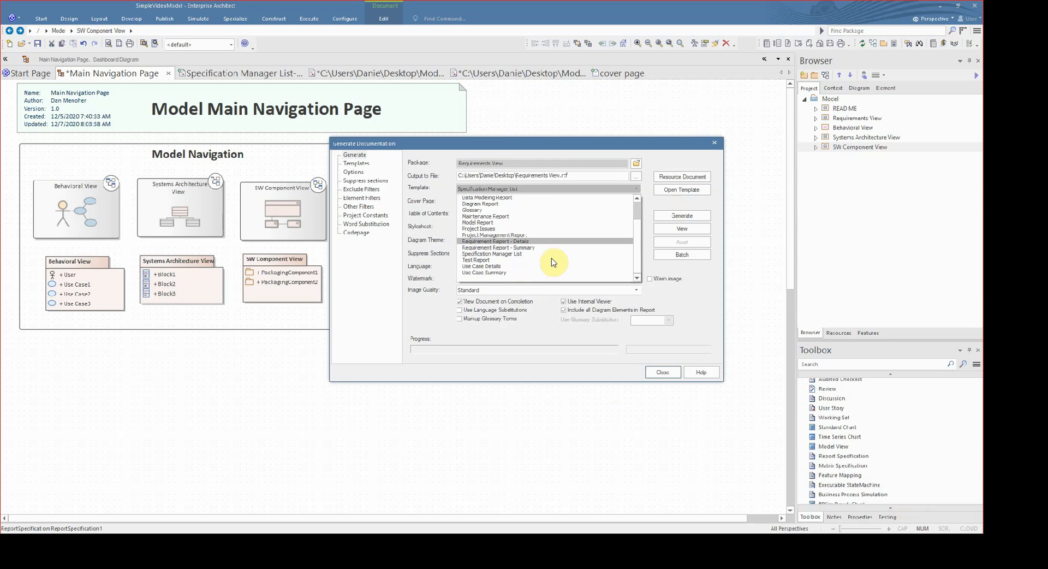
pyautogui.click(552, 241)
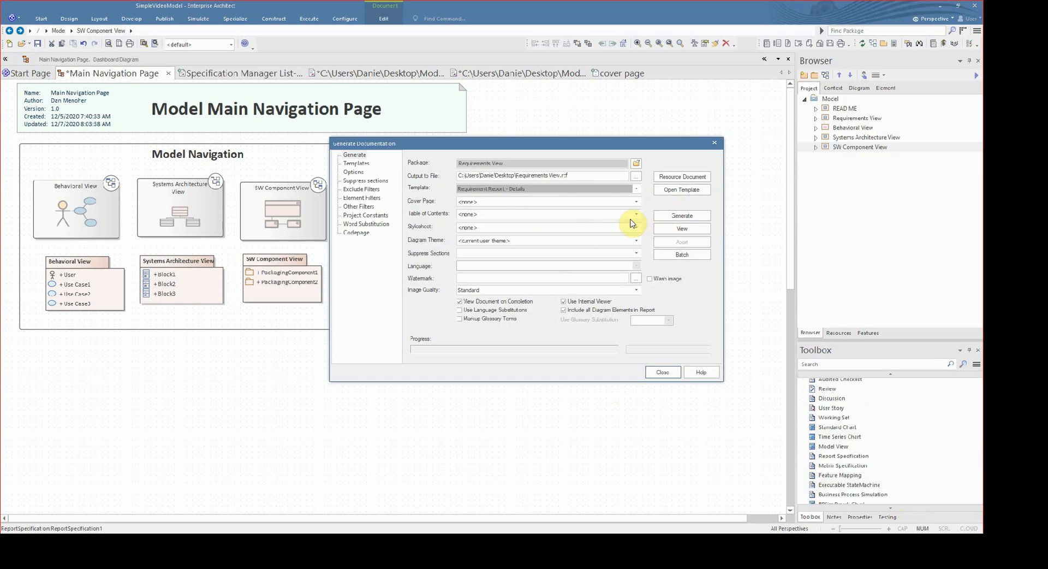
# - Open the Requirement Report - Details template and examine the sections it contains
pyautogui.click(715, 209)
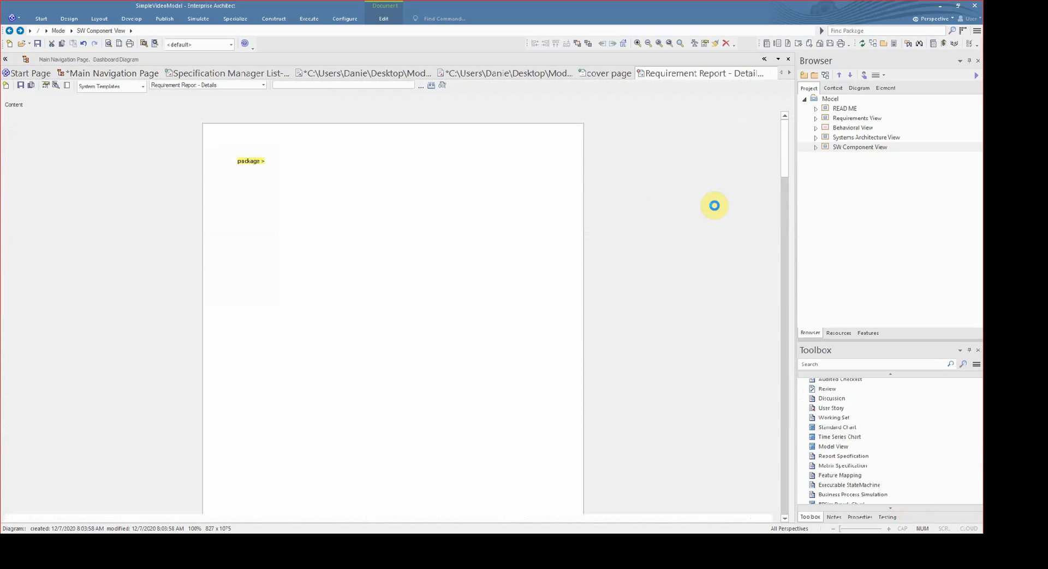
pyautogui.scroll(-10, 386, 251)
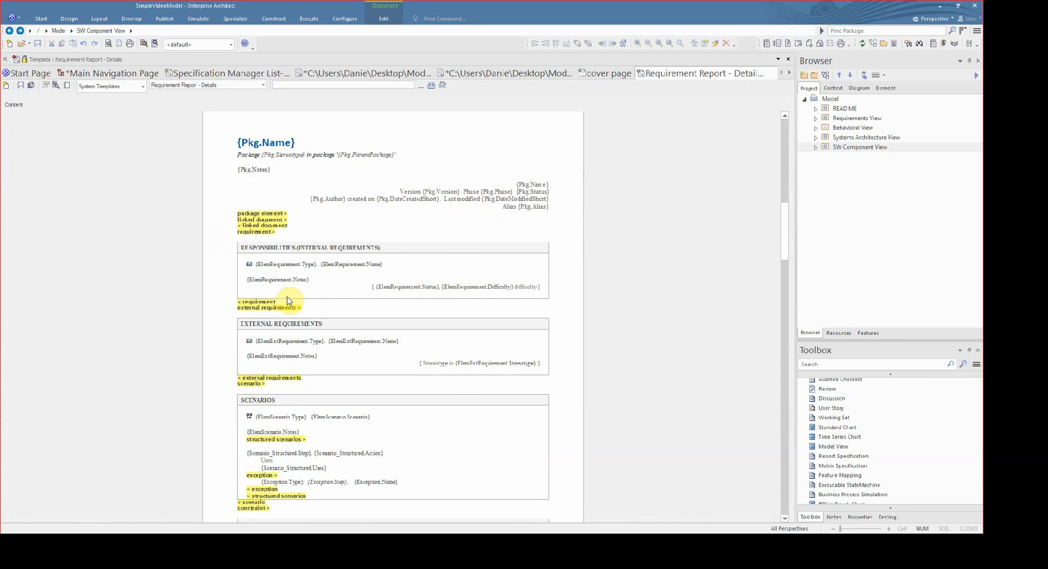
pyautogui.scroll(-3, 369, 315)
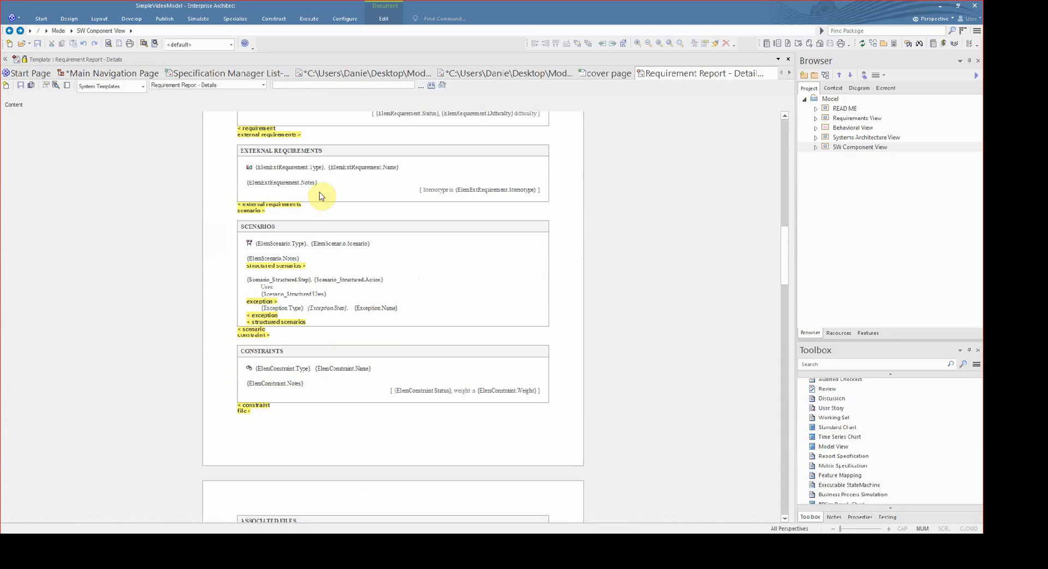
pyautogui.scroll(-4, 314, 388)
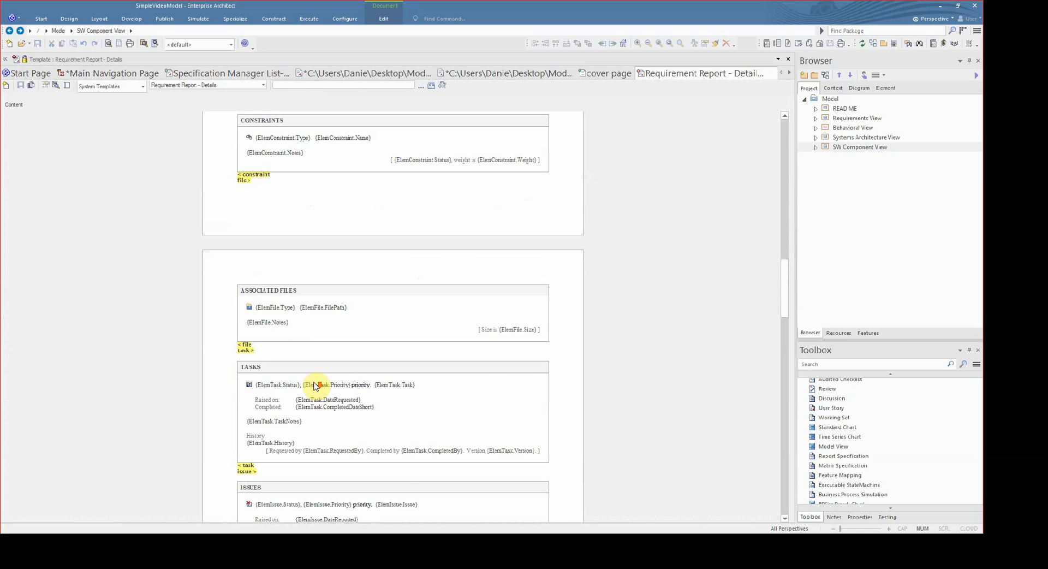
pyautogui.scroll(-5, 445, 399)
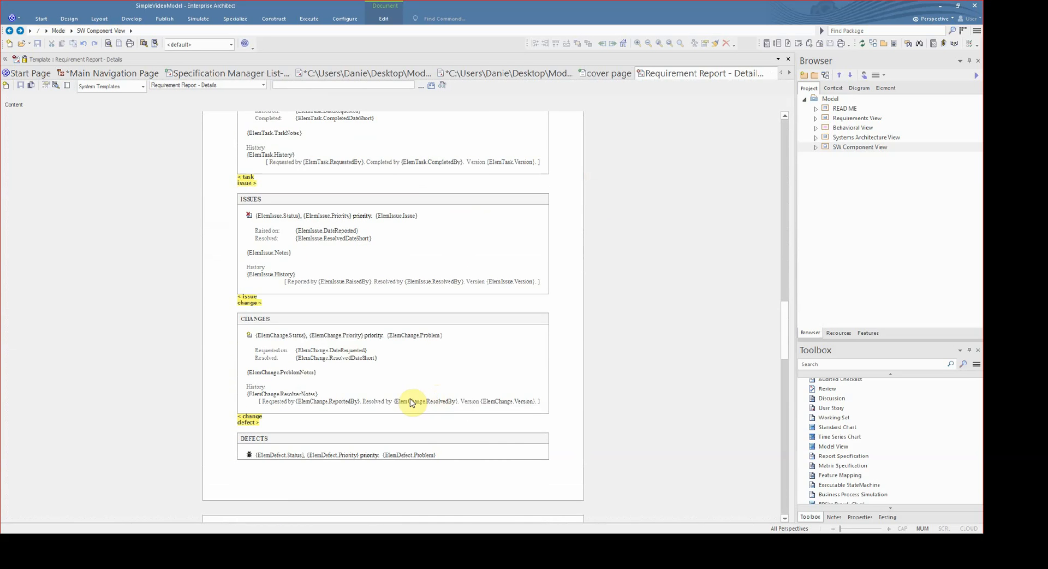
pyautogui.scroll(-12, 411, 403)
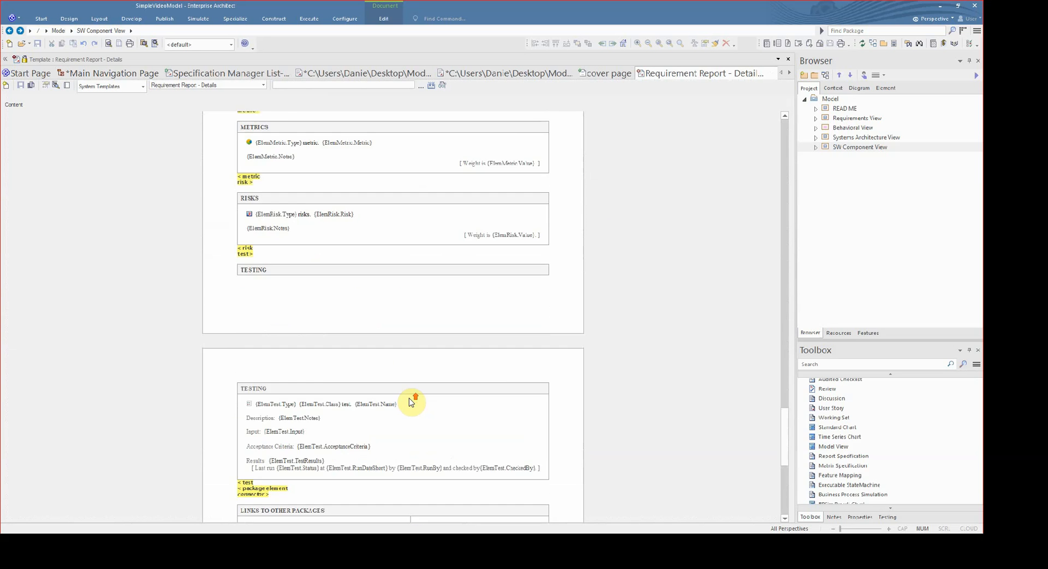
pyautogui.scroll(-15, 411, 402)
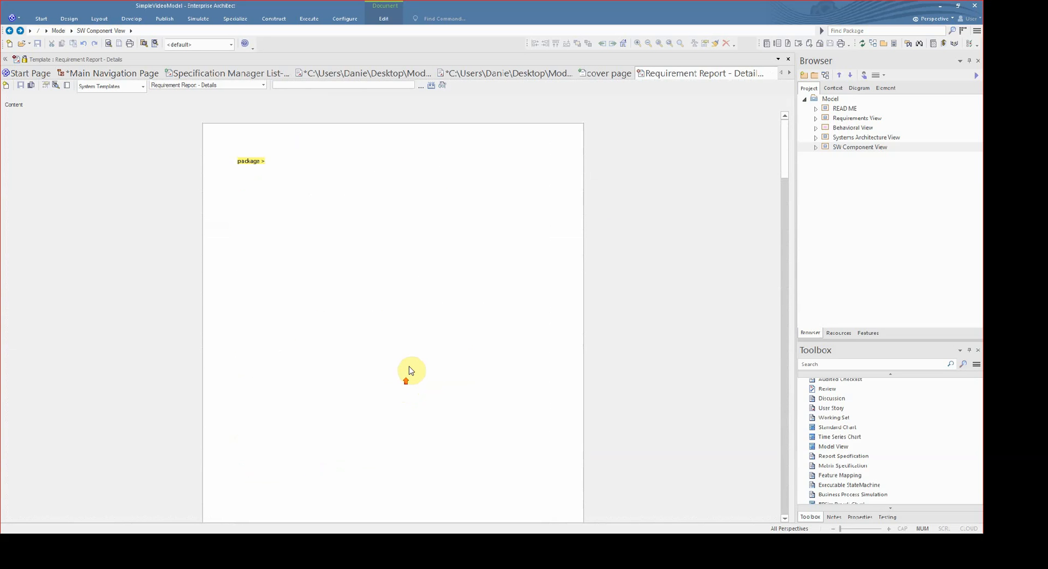
# - Return to the Main Navigation Page and generate the Requirements View report from the new report specification
pyautogui.click(617, 75)
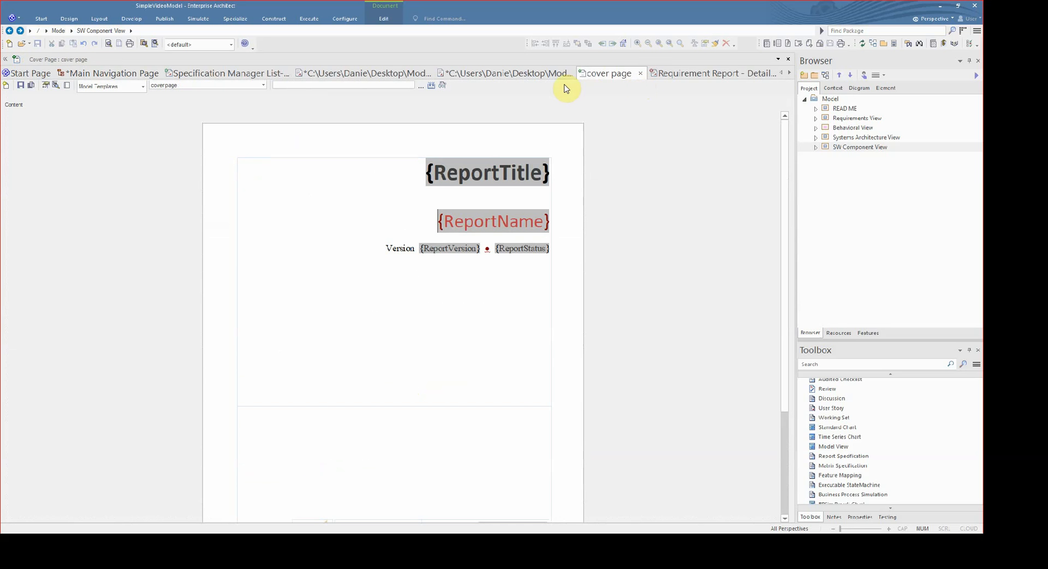
pyautogui.click(108, 78)
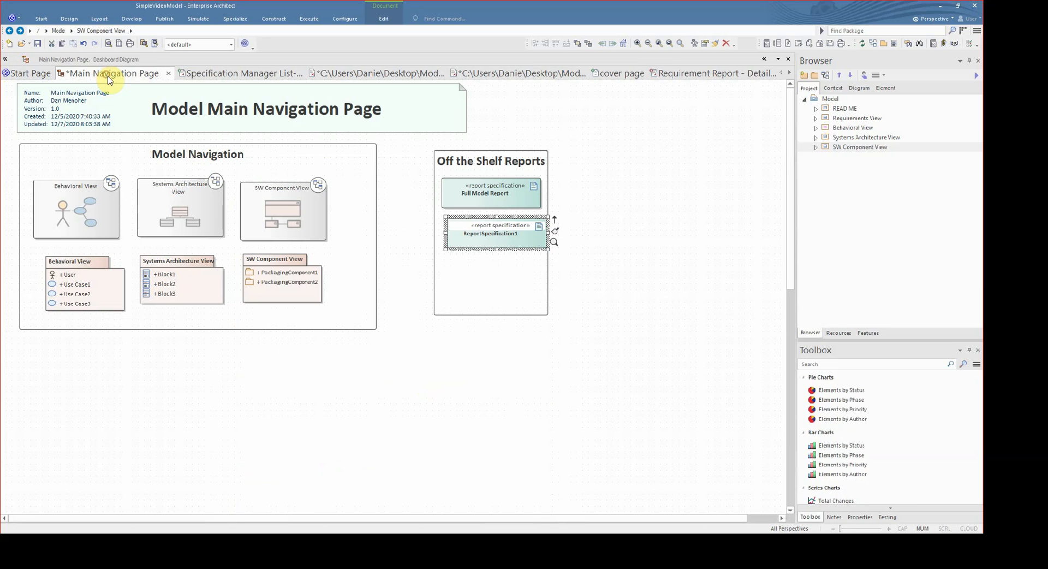
pyautogui.click(543, 235)
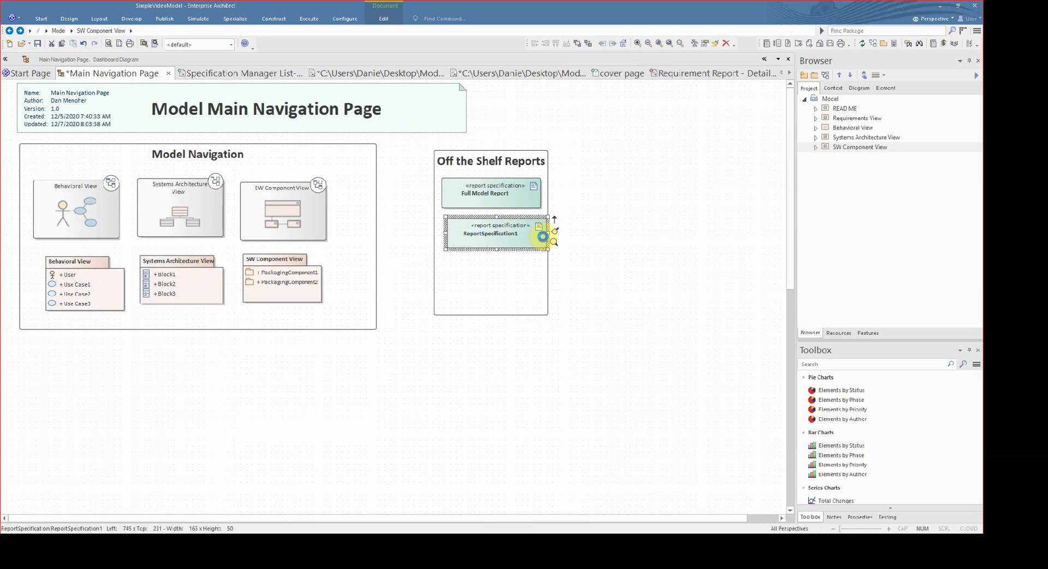
pyautogui.doubleClick(543, 236)
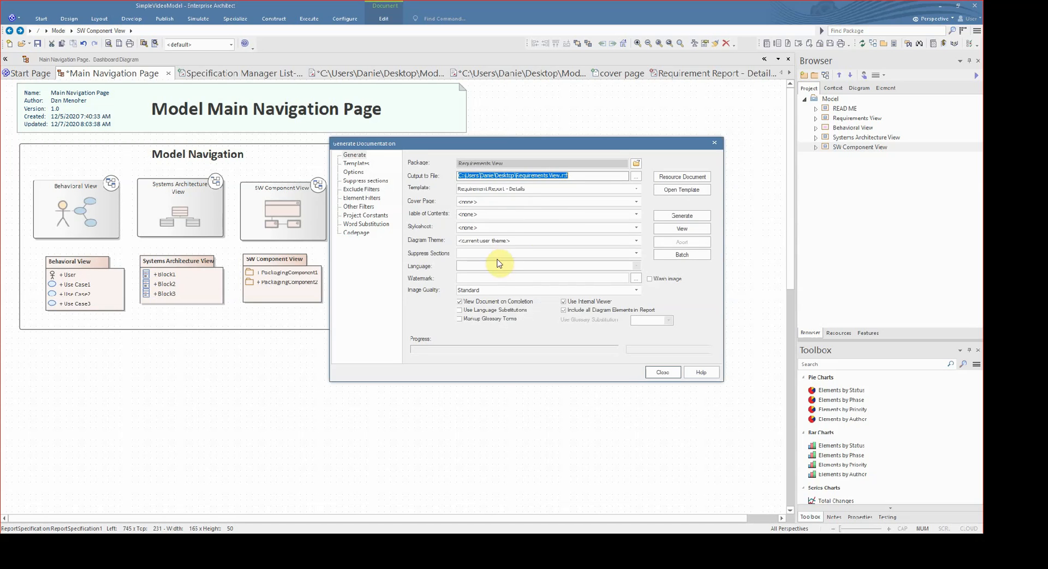
pyautogui.click(726, 233)
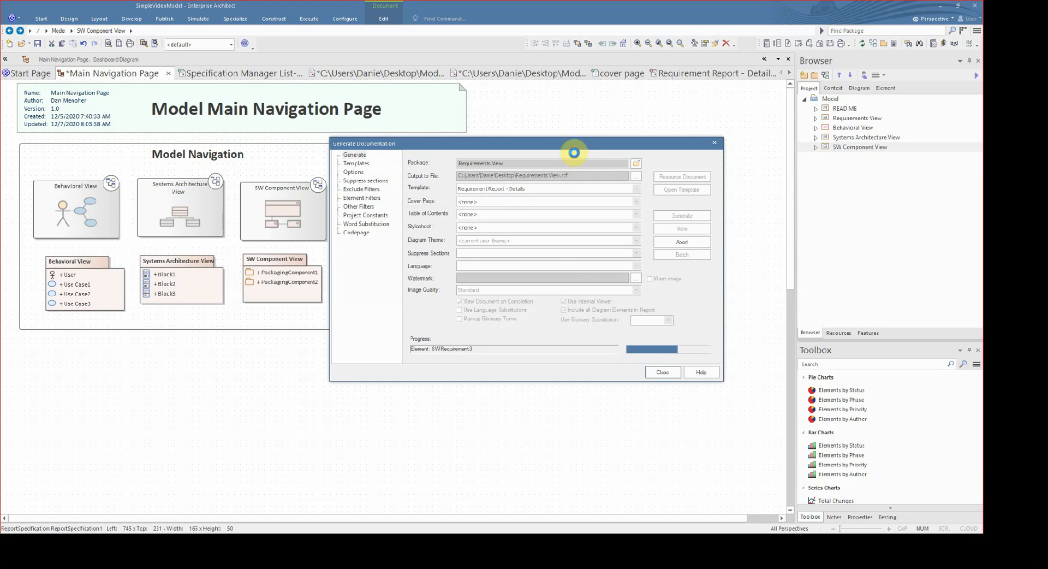
pyautogui.moveTo(574, 153); pyautogui.dragTo(454, 324)
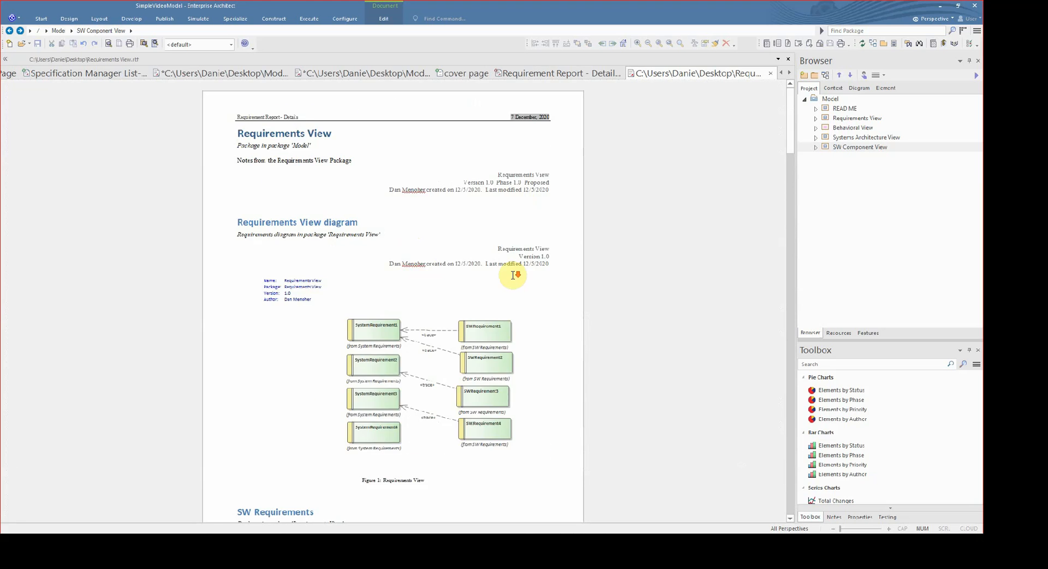
# - Examine the SW Requirements entry in the generated report, including its name, version, phase and status lines
pyautogui.scroll(-3, 508, 276)
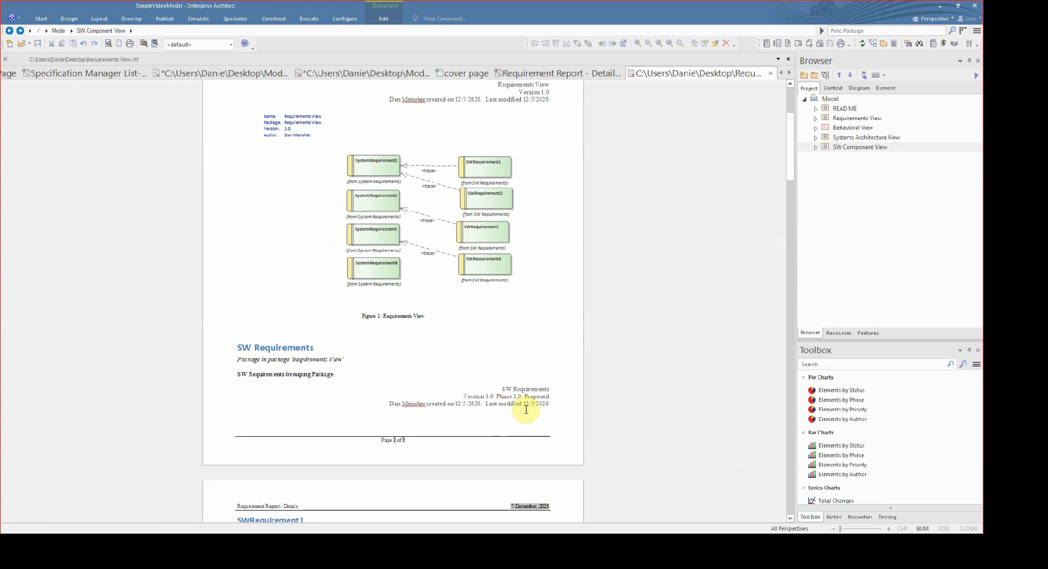
pyautogui.moveTo(526, 410); pyautogui.dragTo(590, 411)
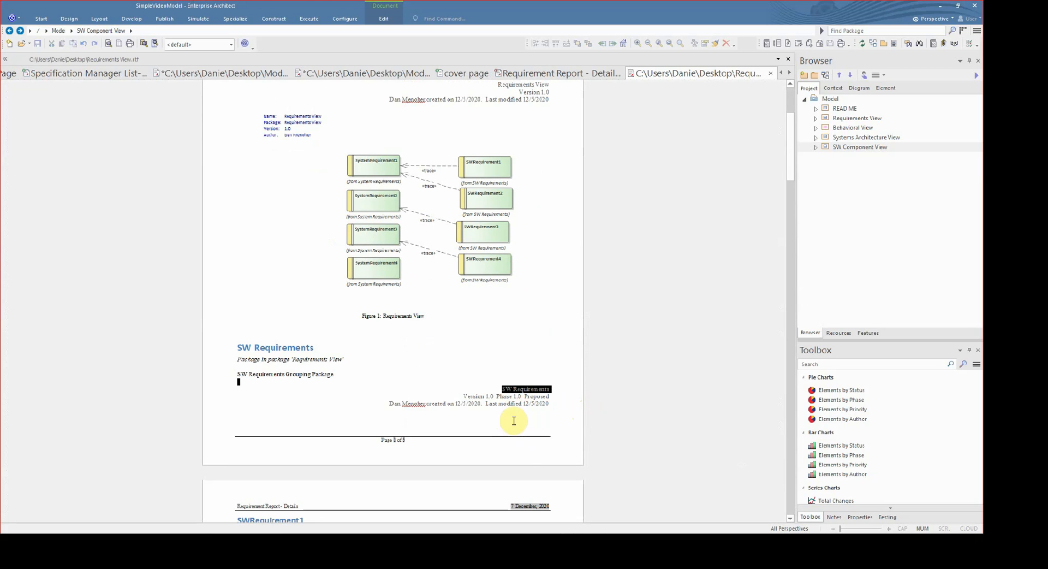
pyautogui.moveTo(489, 416); pyautogui.dragTo(582, 421)
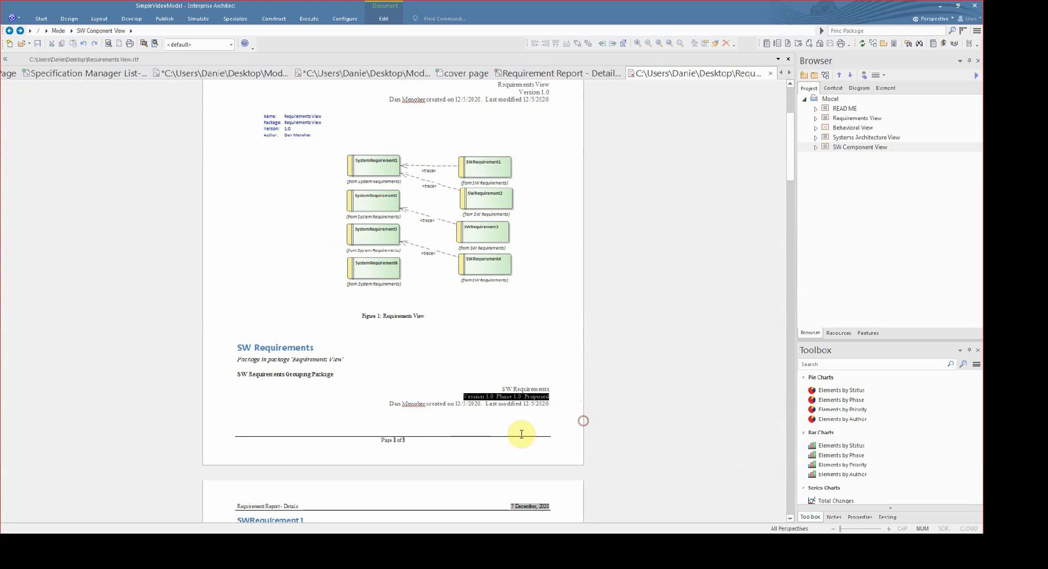
# - Open the Requirements View diagram from the model and display the property summary of SWRequirement1
pyautogui.click(871, 126)
pyautogui.click(922, 166)
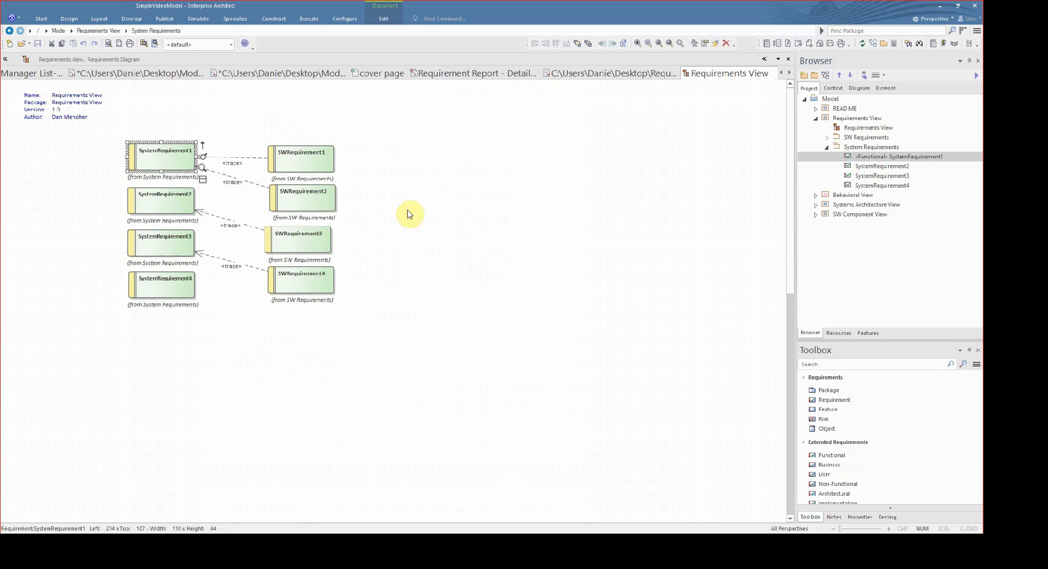
pyautogui.click(329, 168)
pyautogui.click(860, 517)
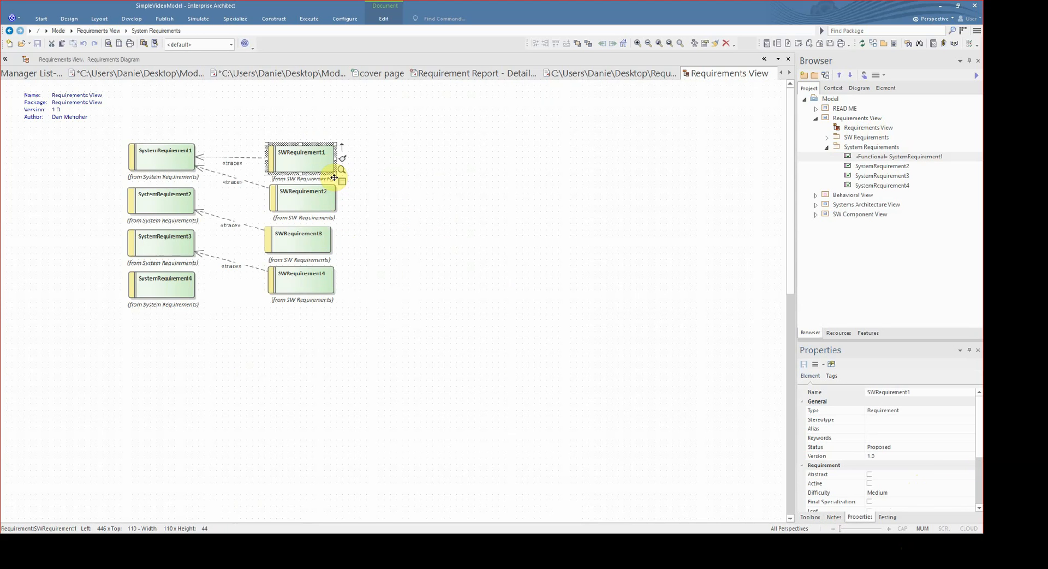
# - Open SWRequirement1's full properties, examine its status options, version and phase, and cancel out without changes
pyautogui.rightClick(317, 168)
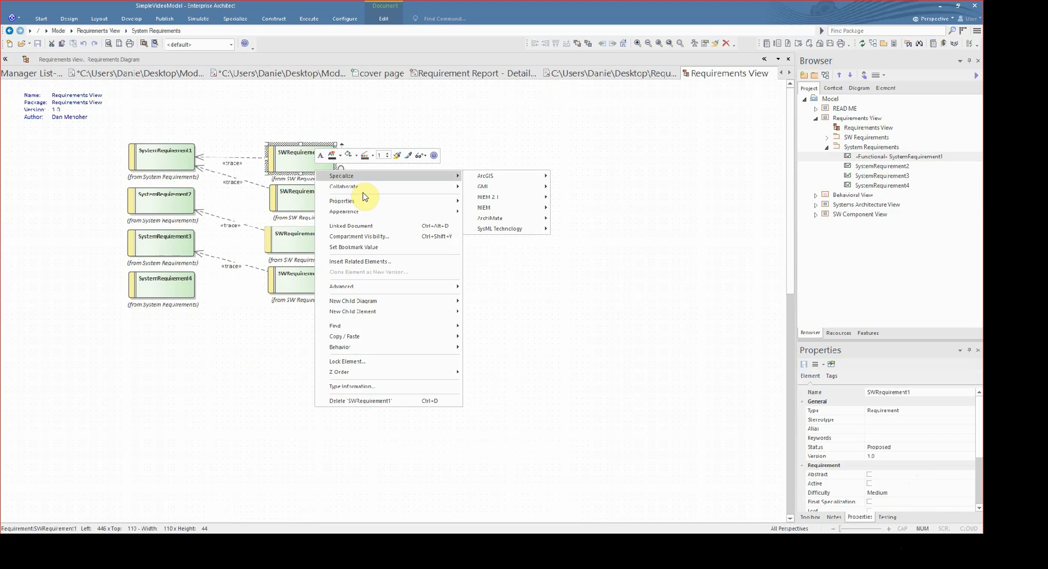
pyautogui.moveTo(382, 202)
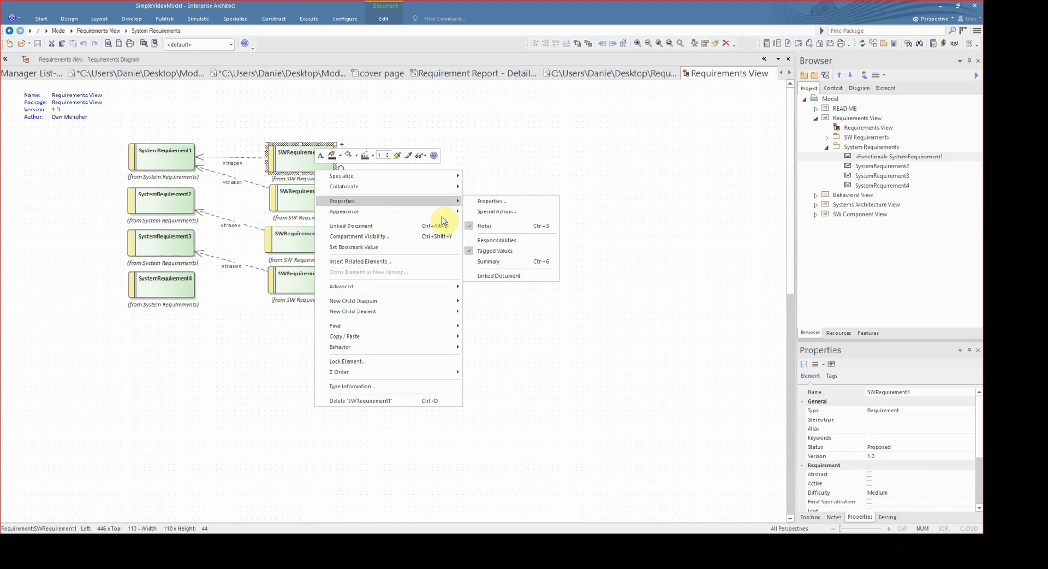
pyautogui.click(527, 229)
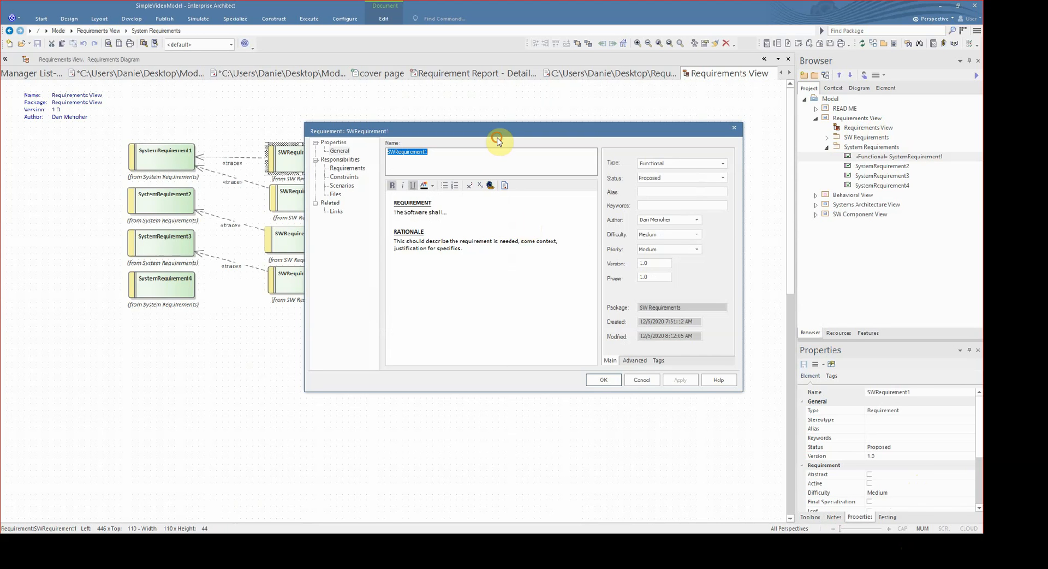
pyautogui.moveTo(498, 141); pyautogui.dragTo(577, 132)
pyautogui.click(801, 170)
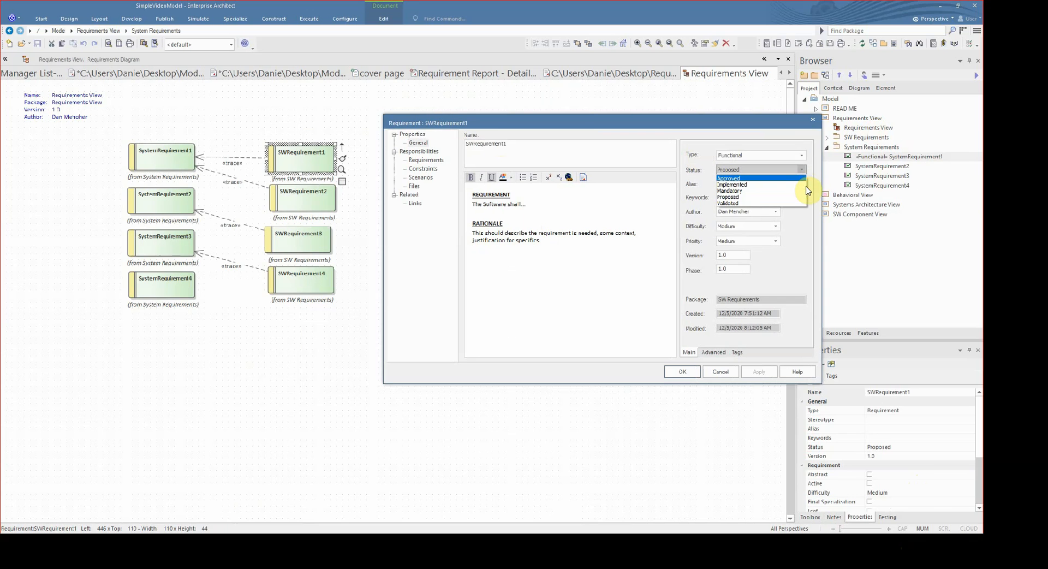
pyautogui.click(837, 170)
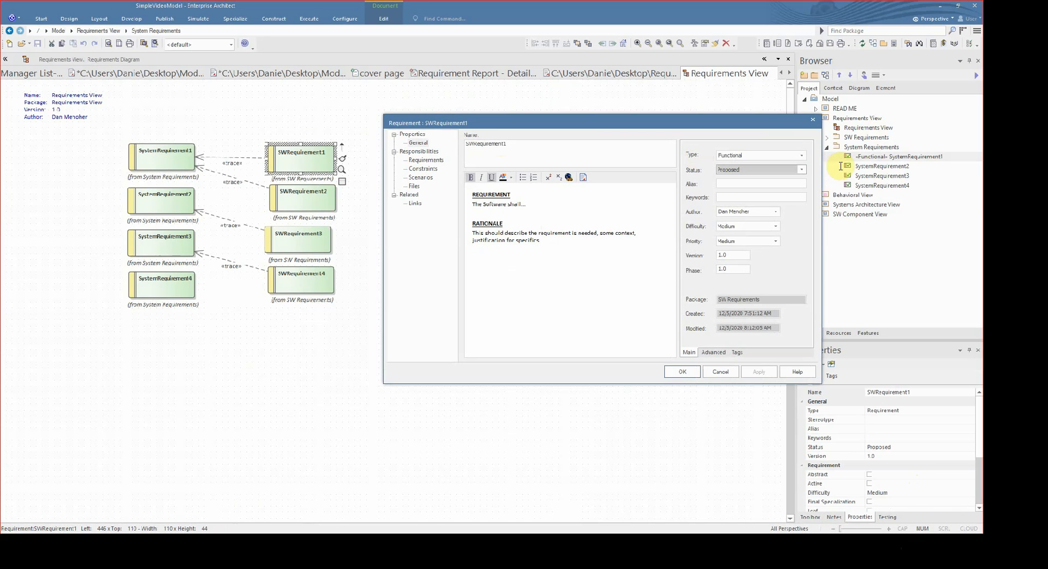
pyautogui.click(788, 196)
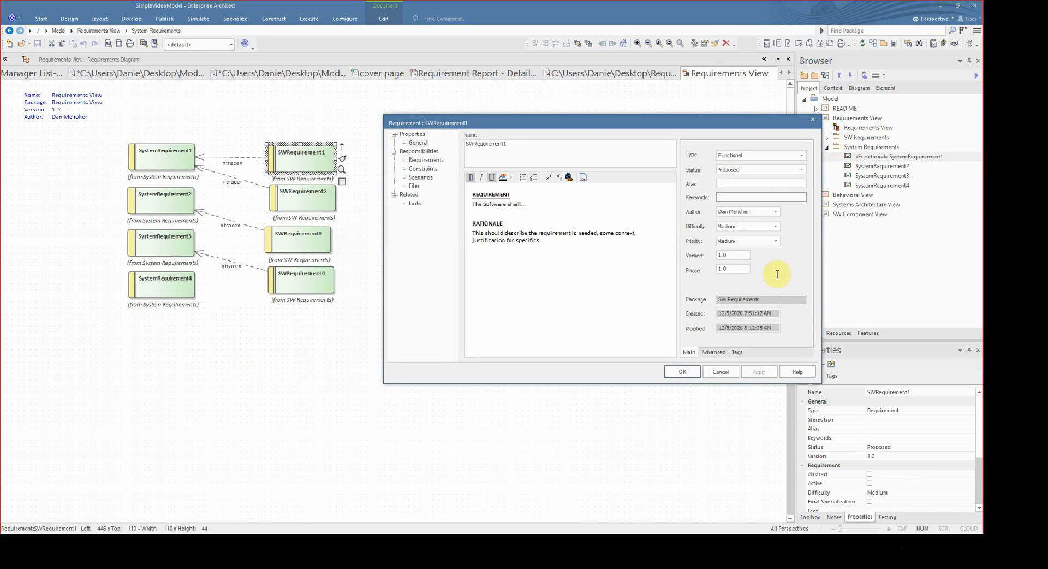
pyautogui.moveTo(727, 255); pyautogui.dragTo(716, 255)
pyautogui.press('Tab')
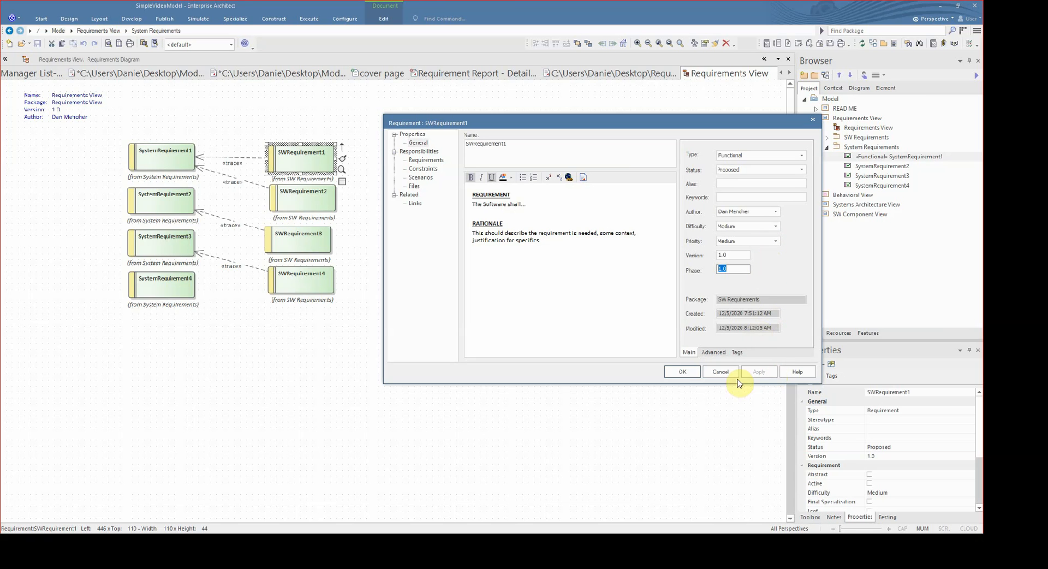
pyautogui.click(721, 371)
pyautogui.click(724, 184)
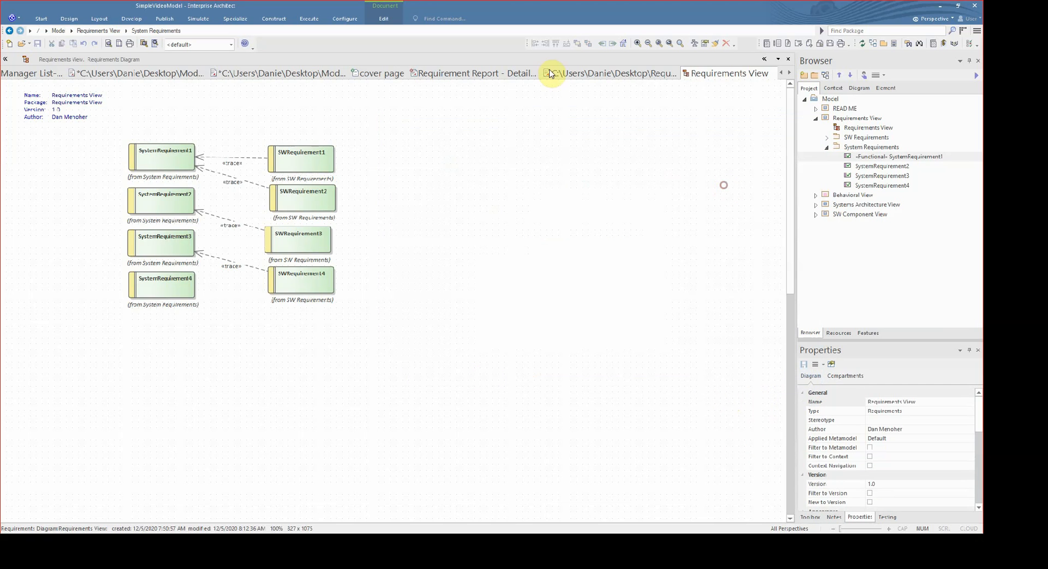
# - Return to the generated Requirements View report and examine the SW and system requirement entries, including their version lines and connectors
pyautogui.click(617, 75)
pyautogui.scroll(-3, 424, 288)
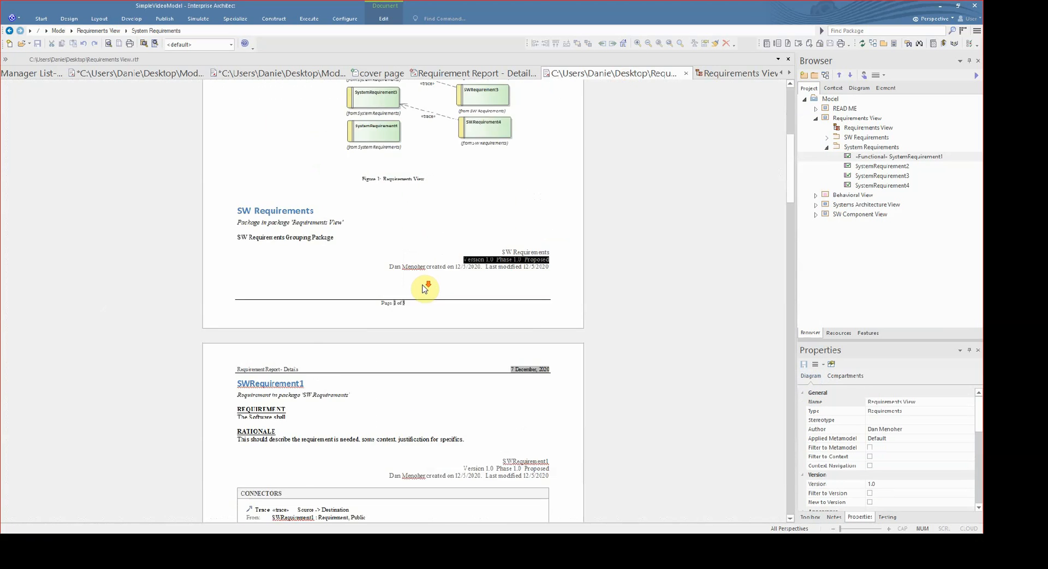
pyautogui.scroll(-2, 424, 288)
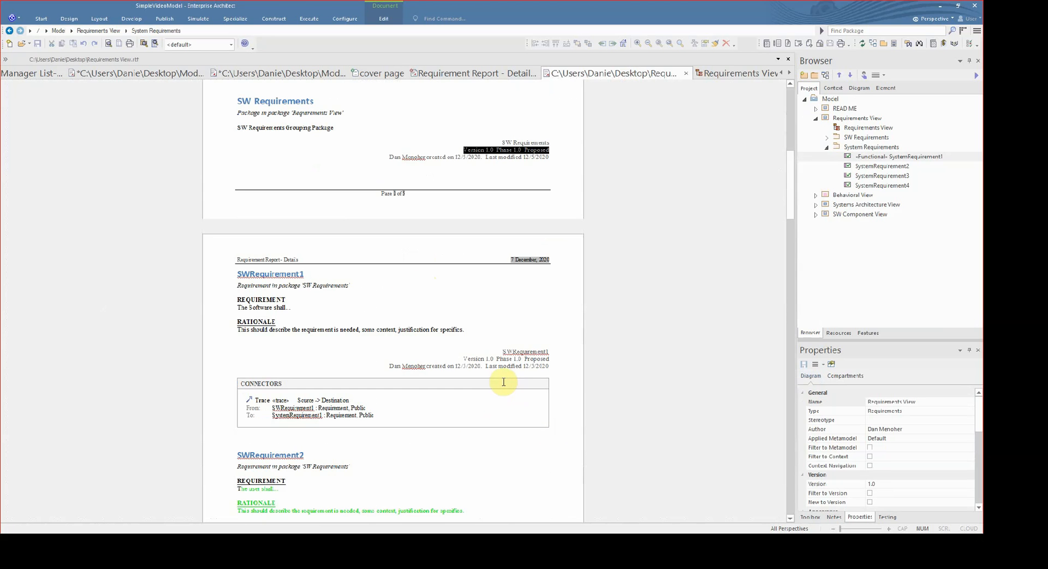
pyautogui.moveTo(503, 382); pyautogui.dragTo(572, 388)
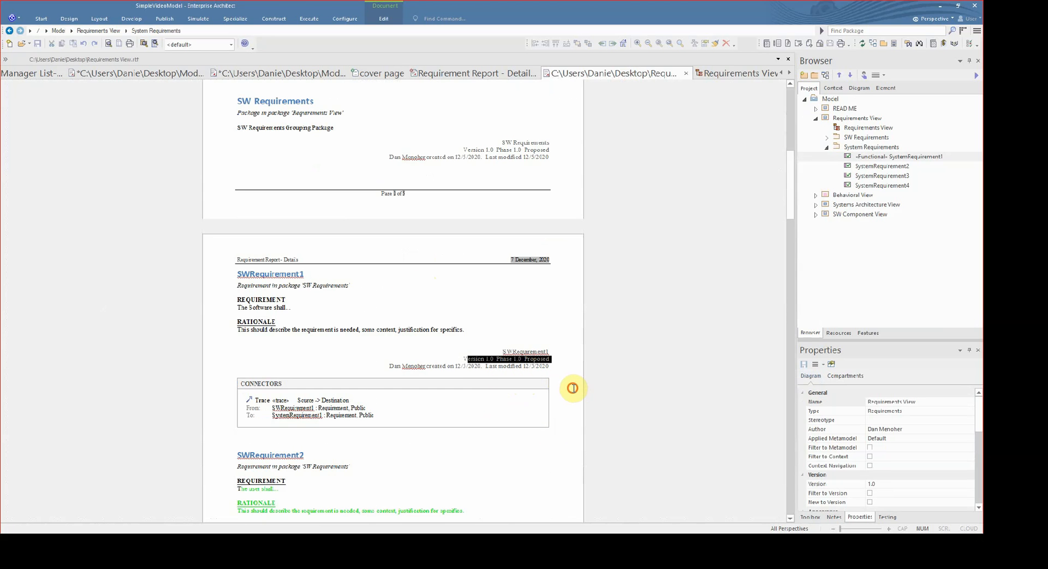
pyautogui.click(572, 388)
pyautogui.scroll(-1, 342, 397)
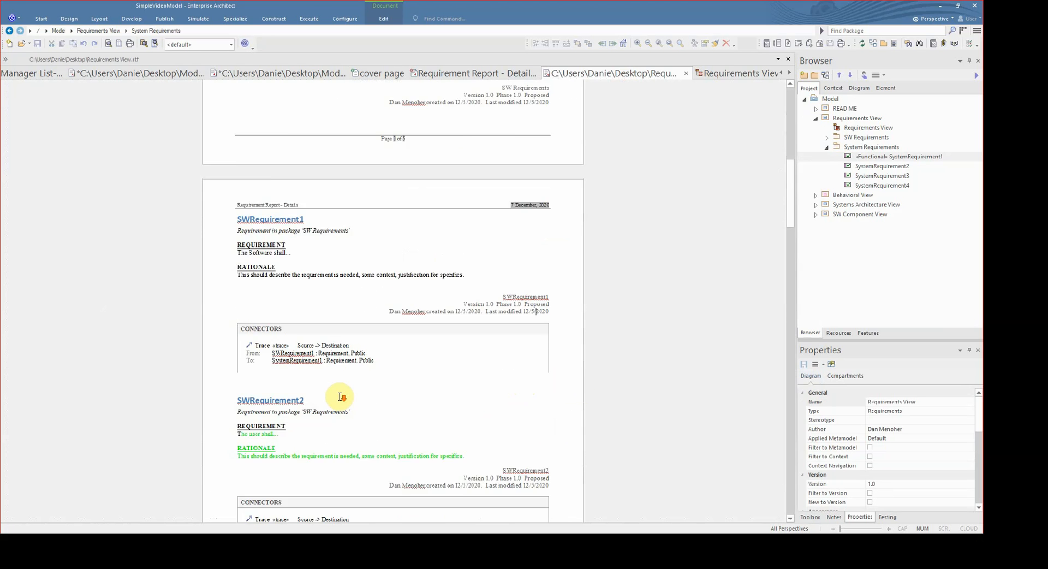
pyautogui.scroll(-4, 341, 397)
pyautogui.scroll(-4, 325, 273)
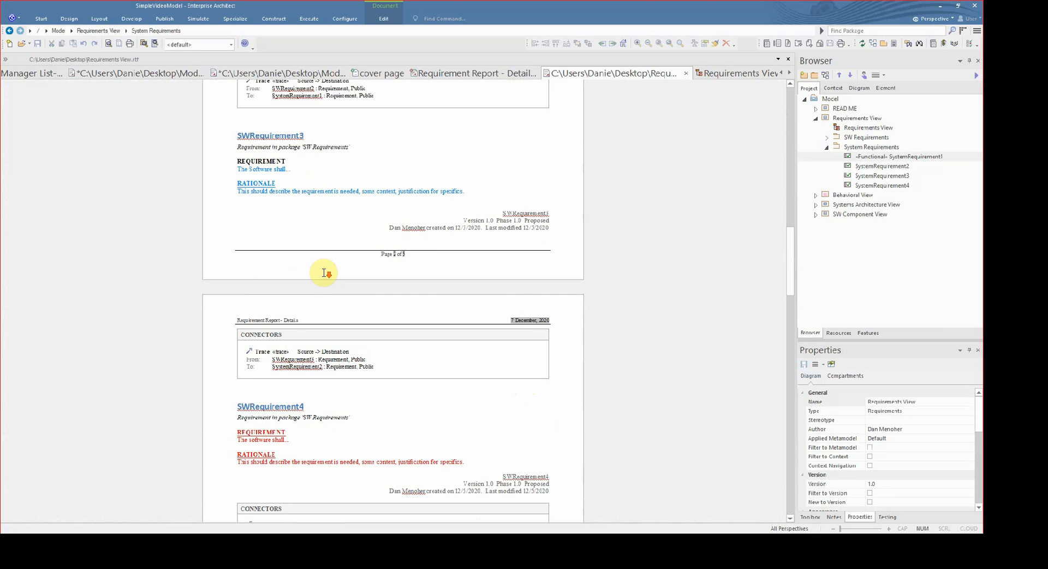
pyautogui.scroll(-20, 325, 273)
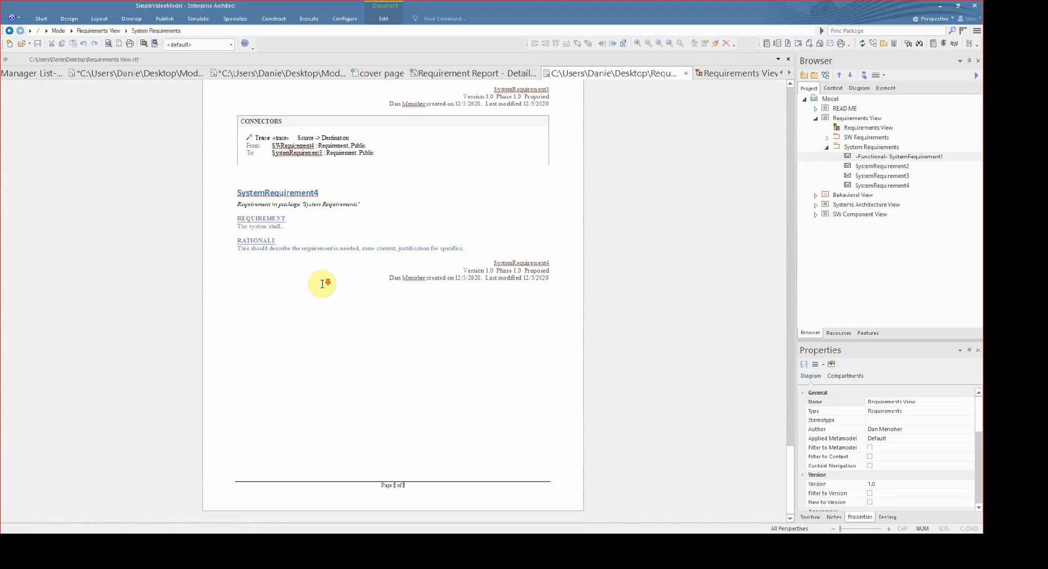
# - Close the generated Requirements View report and return to the Requirements View diagram
pyautogui.scroll(20, 322, 284)
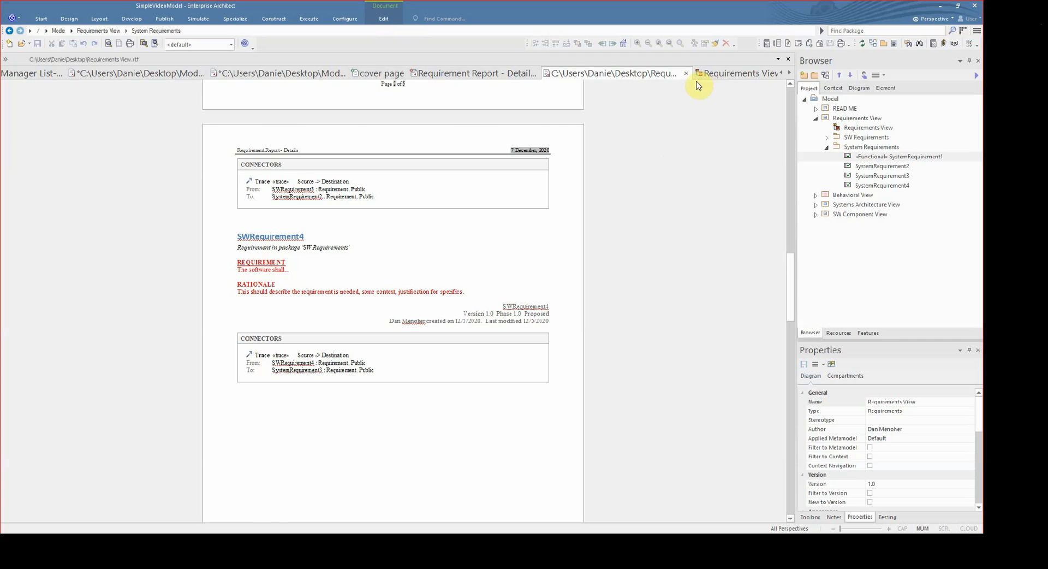
pyautogui.click(726, 80)
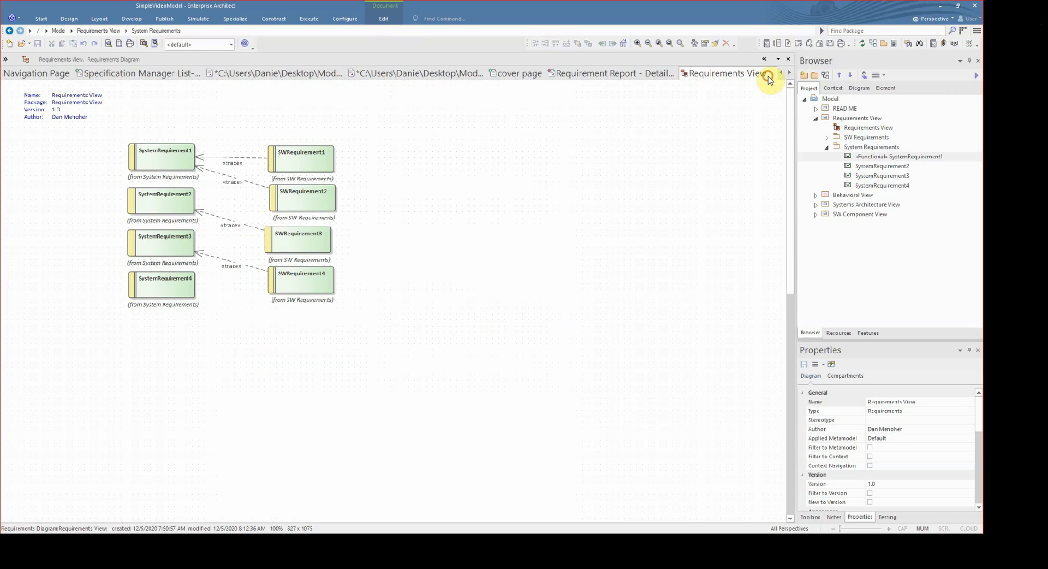
pyautogui.click(788, 59)
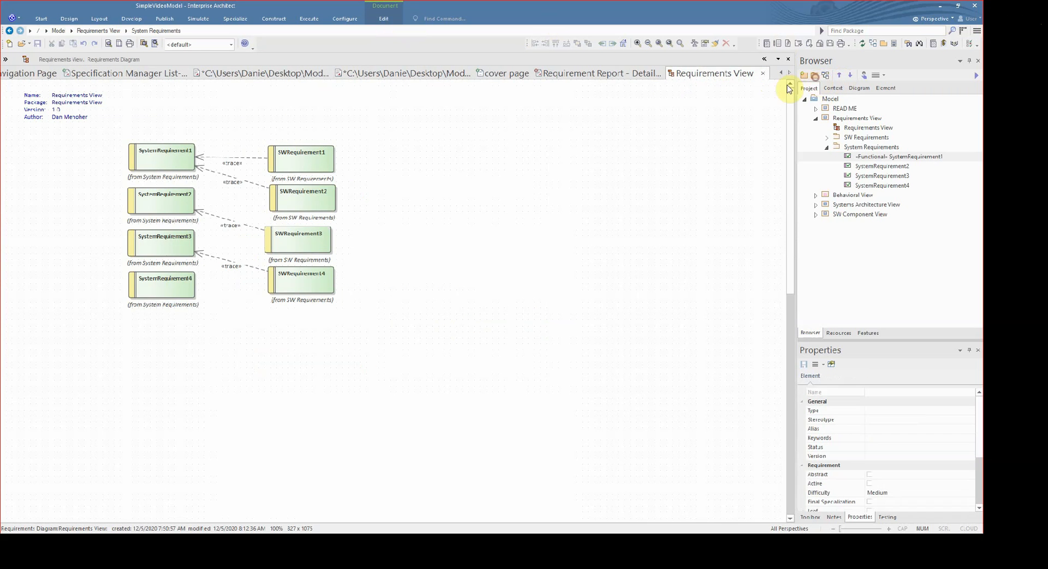